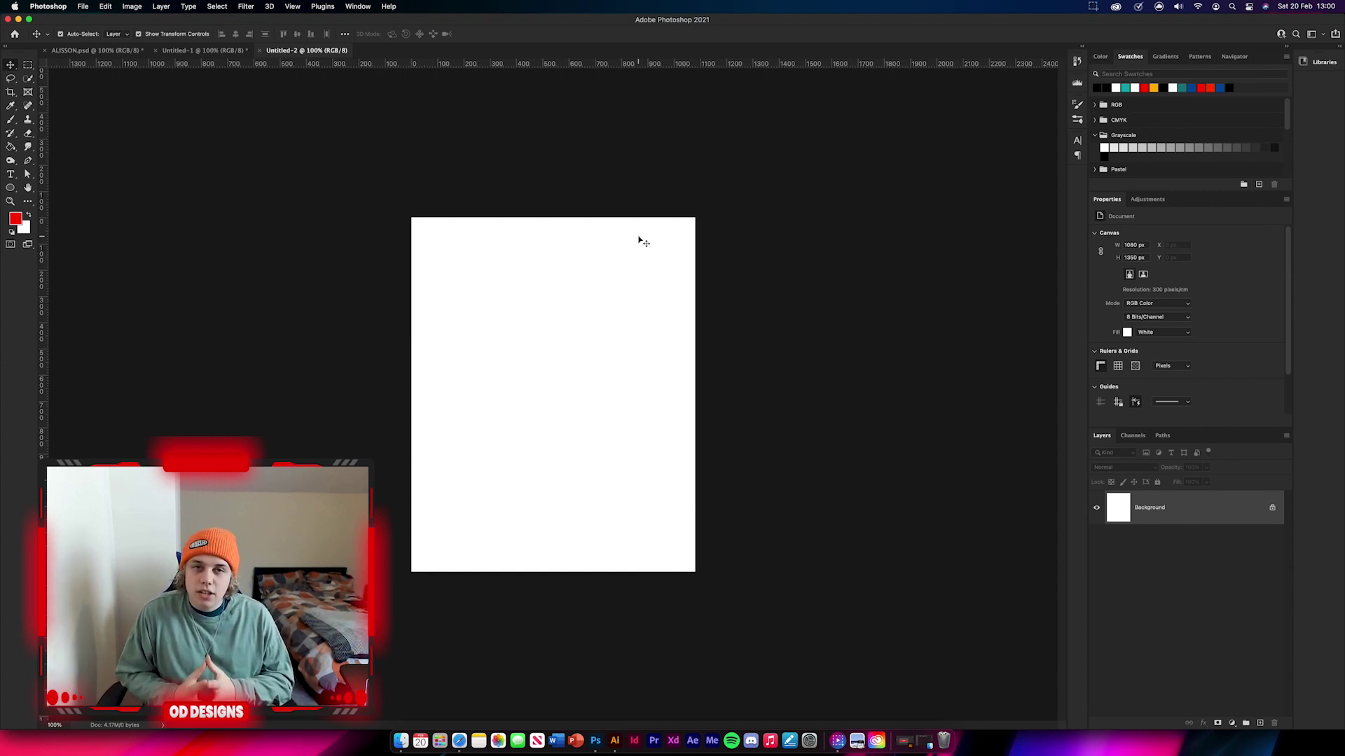
Unlock the background layer of the blank Untitled-2 document so it becomes an editable layer
left_click(203, 50)
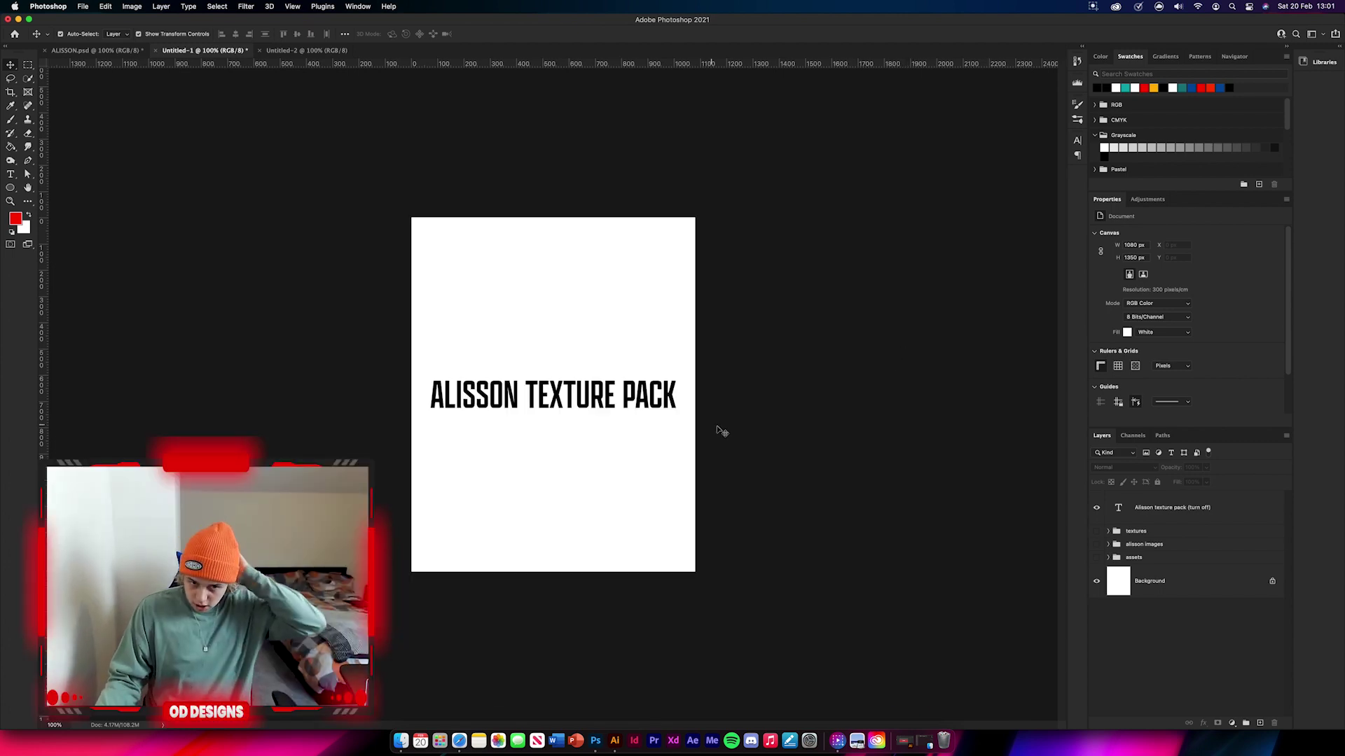
key("ctrl+Tab")
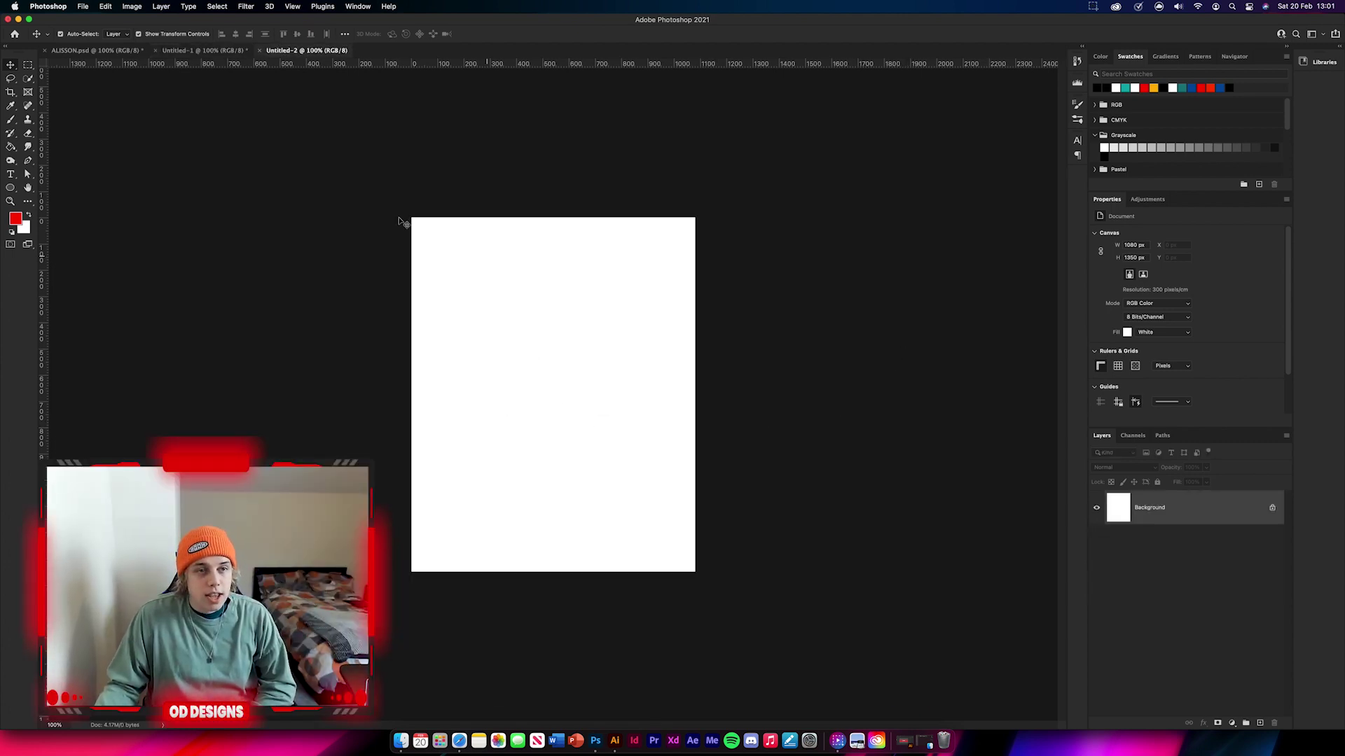
left_click(1272, 508)
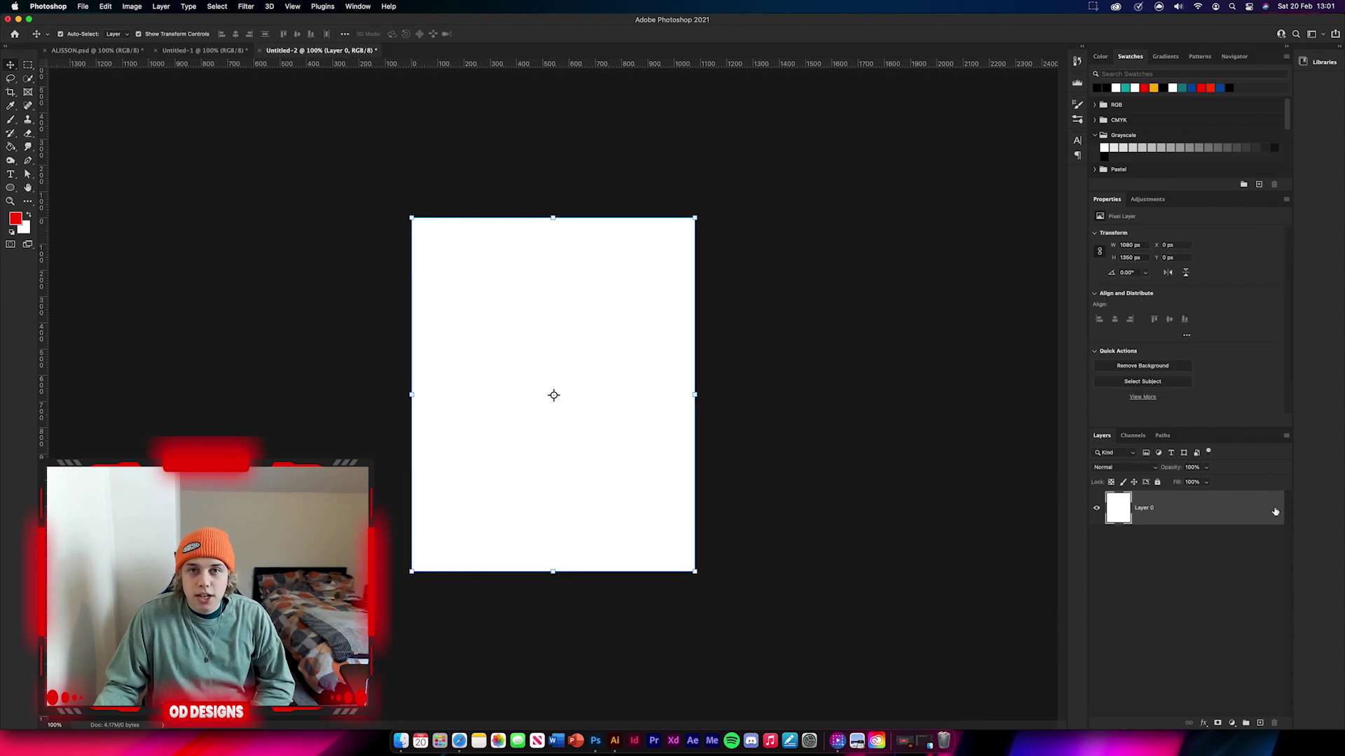
Fill the unlocked background layer with a light grey colour at 100% opacity in Normal mode
left_click(105, 7)
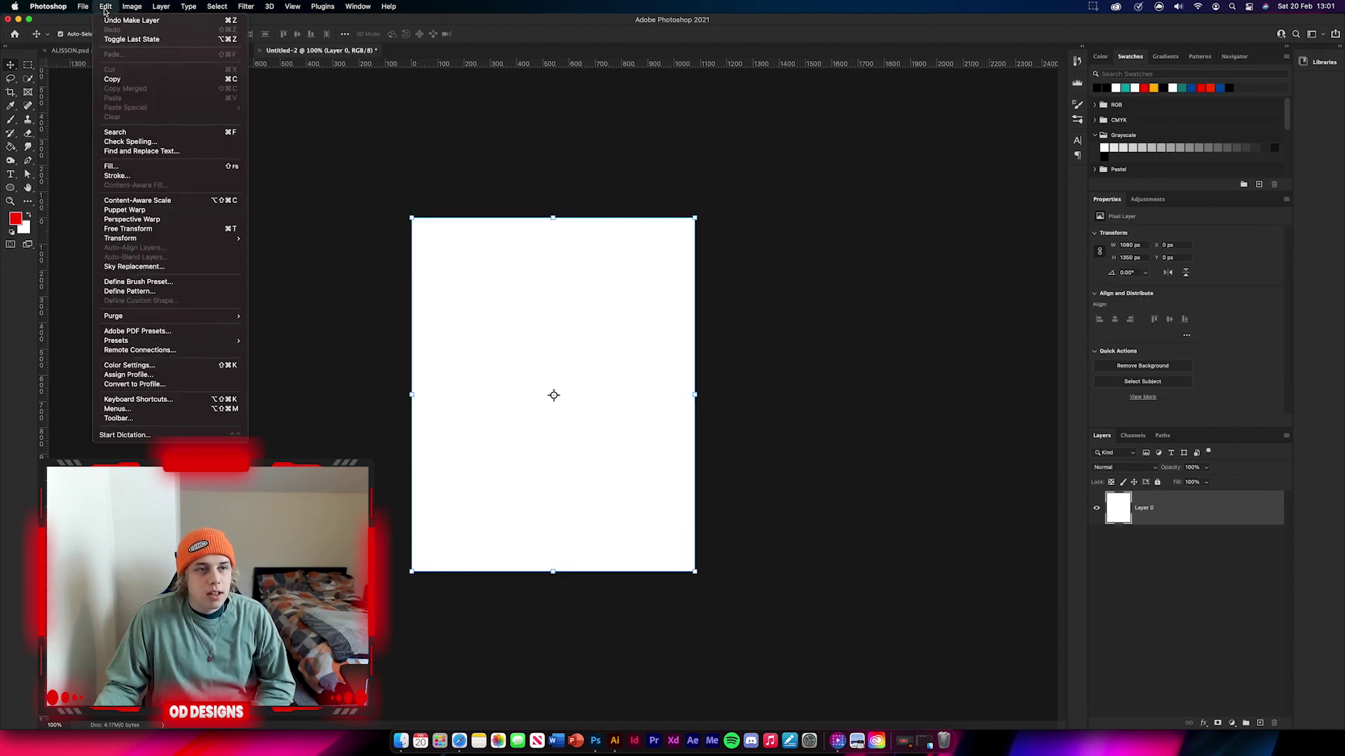
left_click(112, 167)
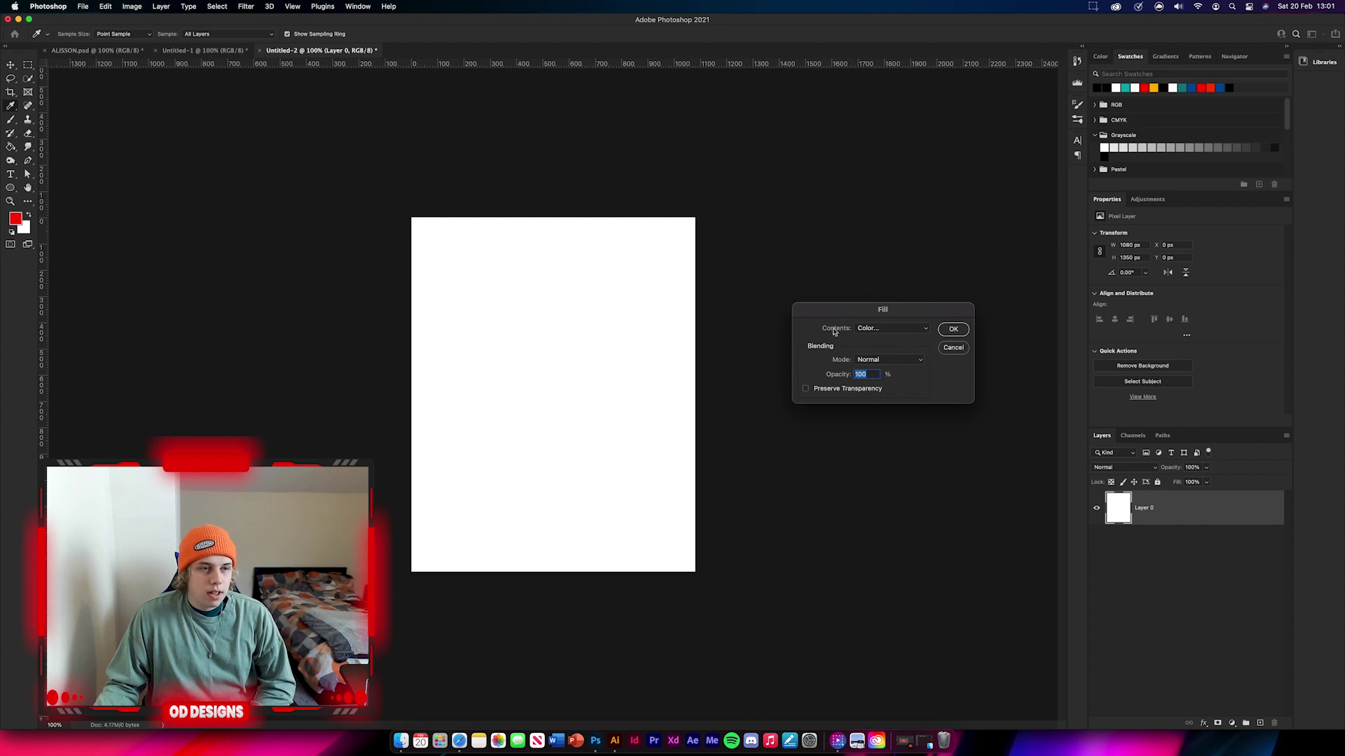
left_click(866, 329)
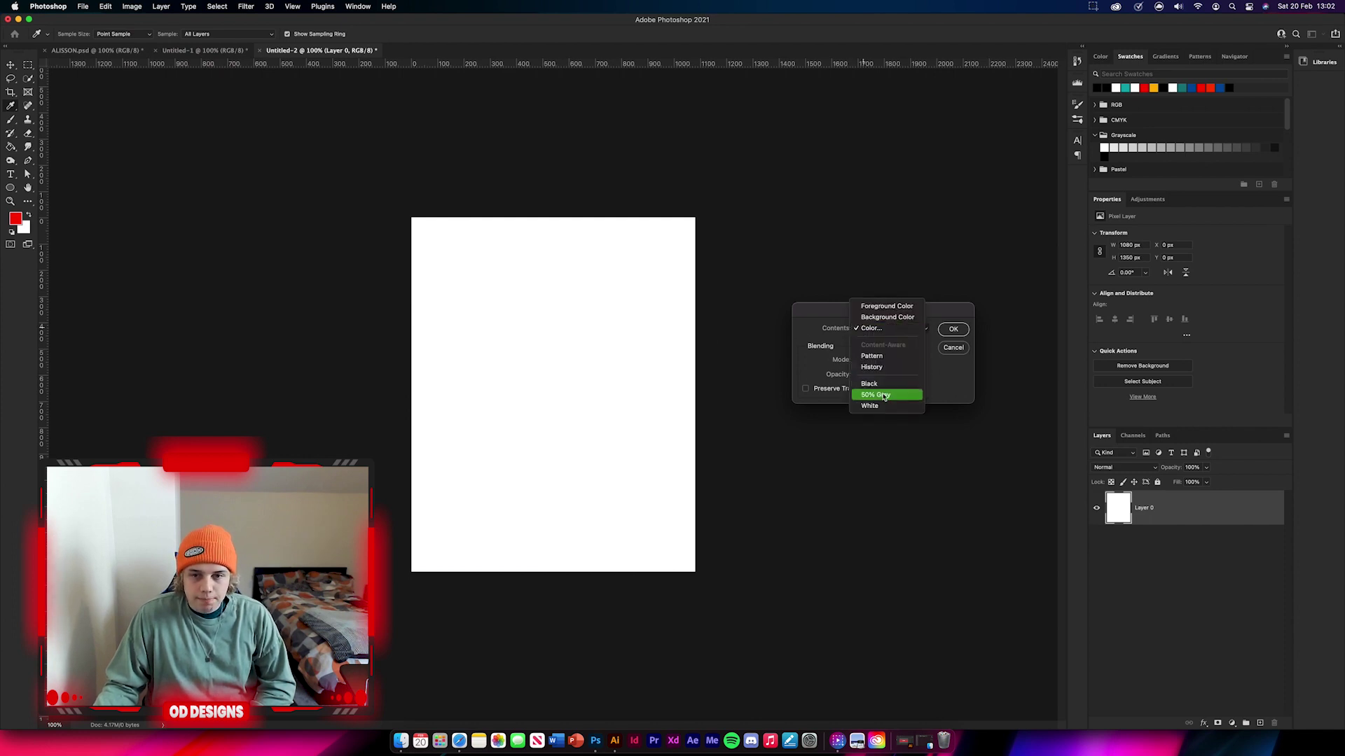
left_click(798, 364)
left_click(876, 329)
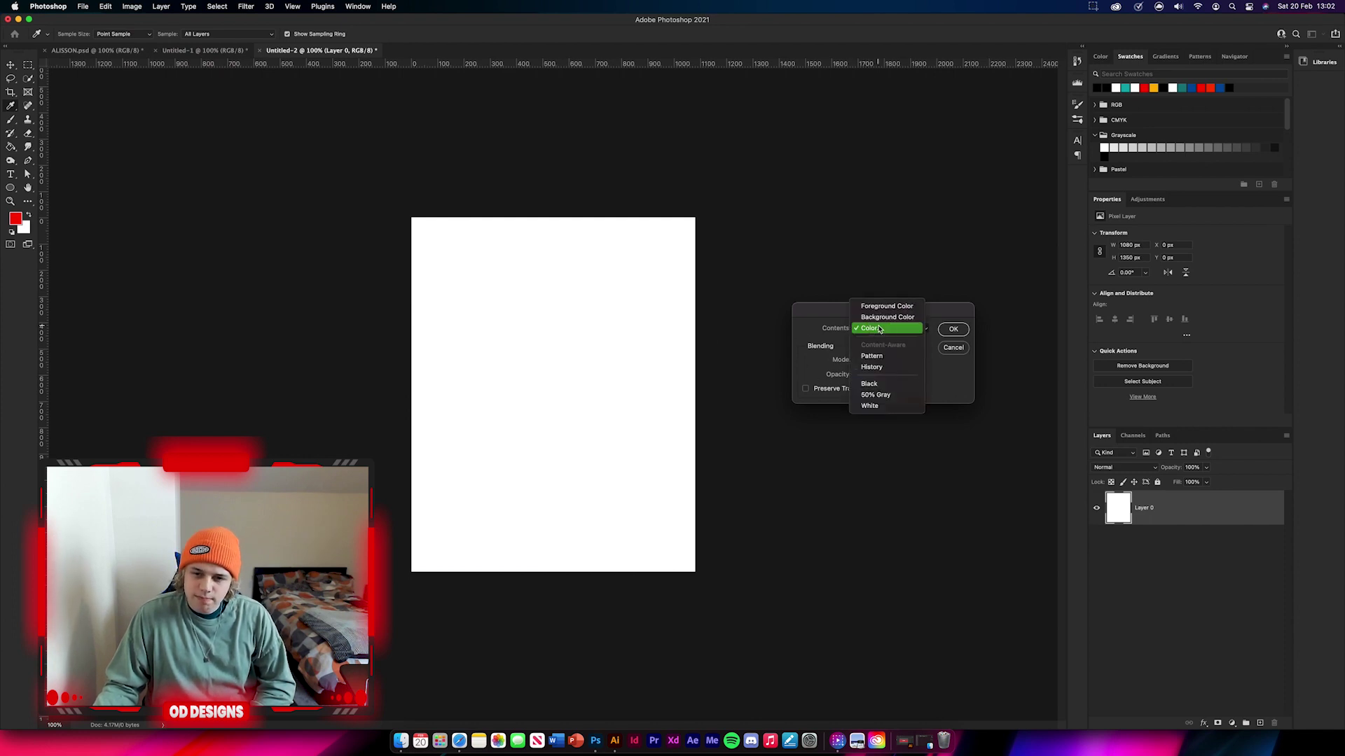
left_click(878, 332)
mouse_move(727, 146)
left_mouse_down()
mouse_move(694, 124)
mouse_move(696, 142)
left_mouse_up()
left_click(956, 97)
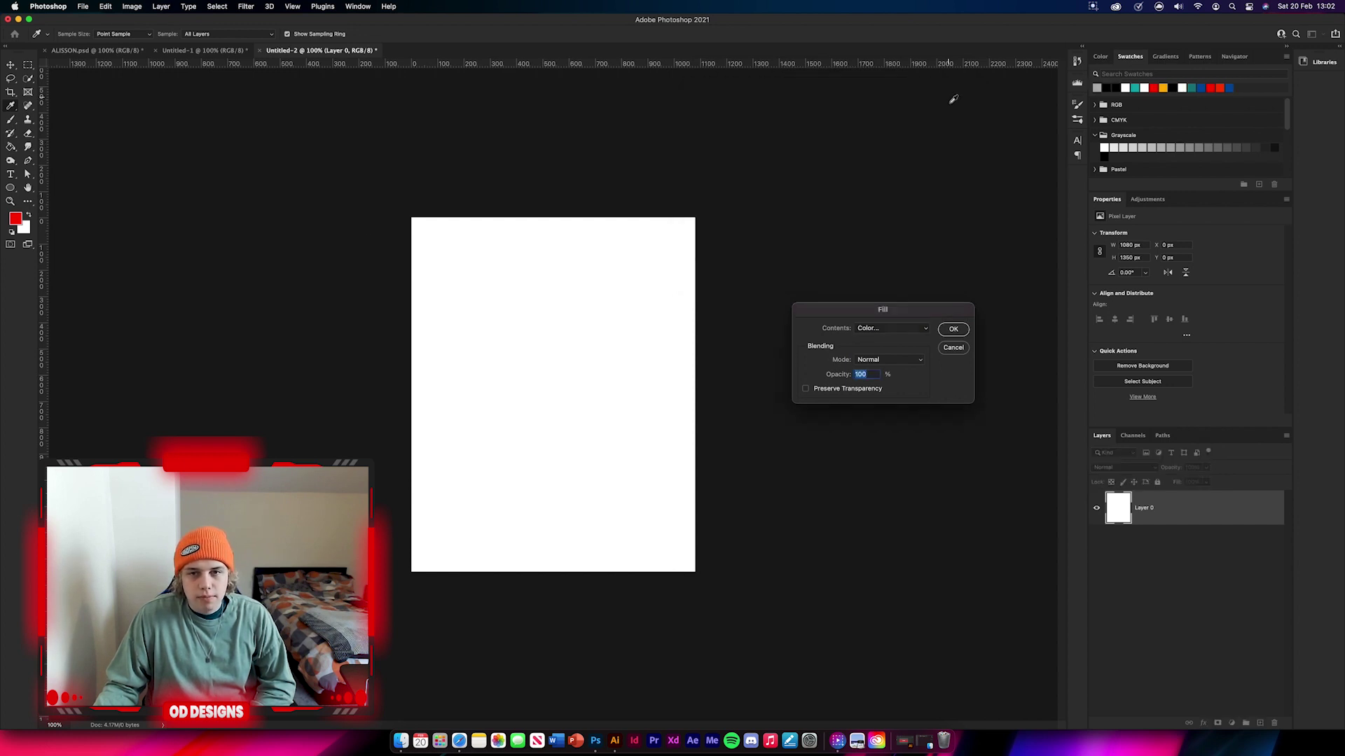
left_click(953, 328)
key("v")
left_click(794, 296)
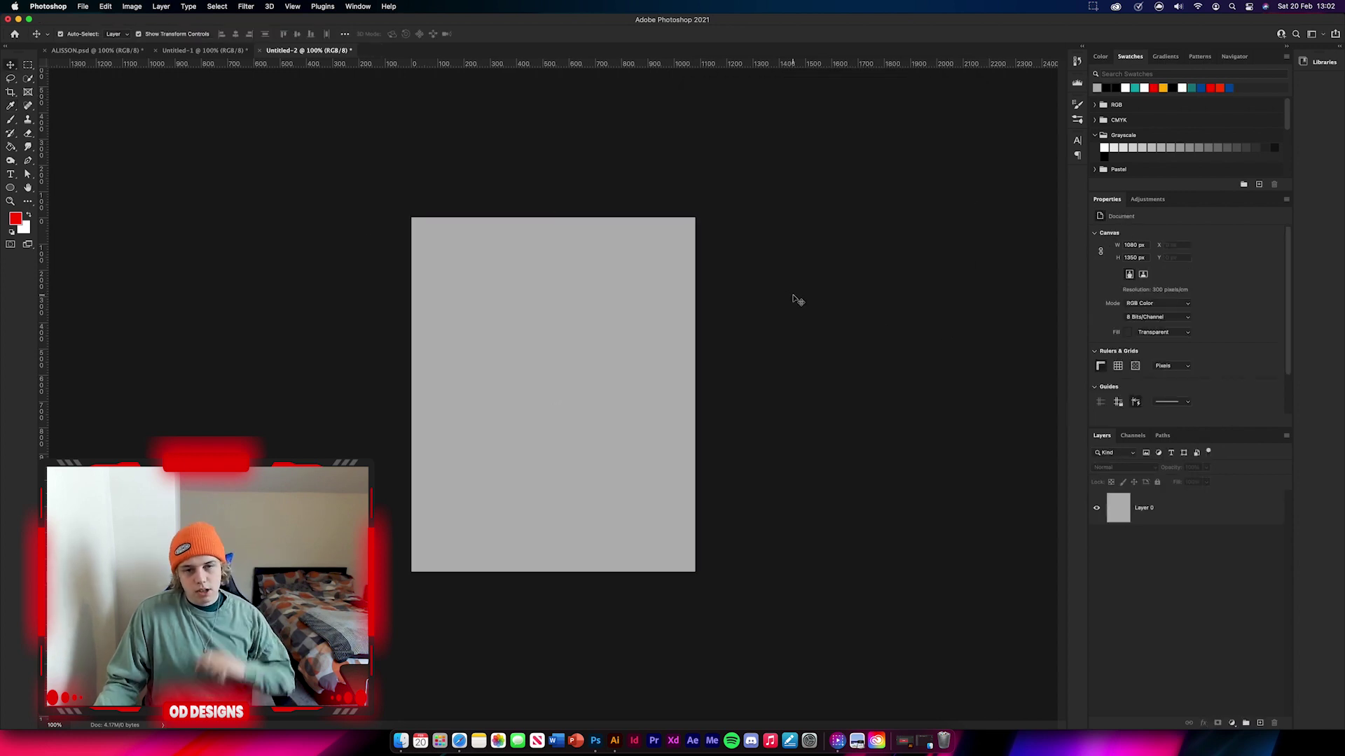
Copy the liverpoolcropped stadium crowd photo from the textures group of Untitled-1 into Untitled-2 so that it covers the canvas
left_click(180, 52)
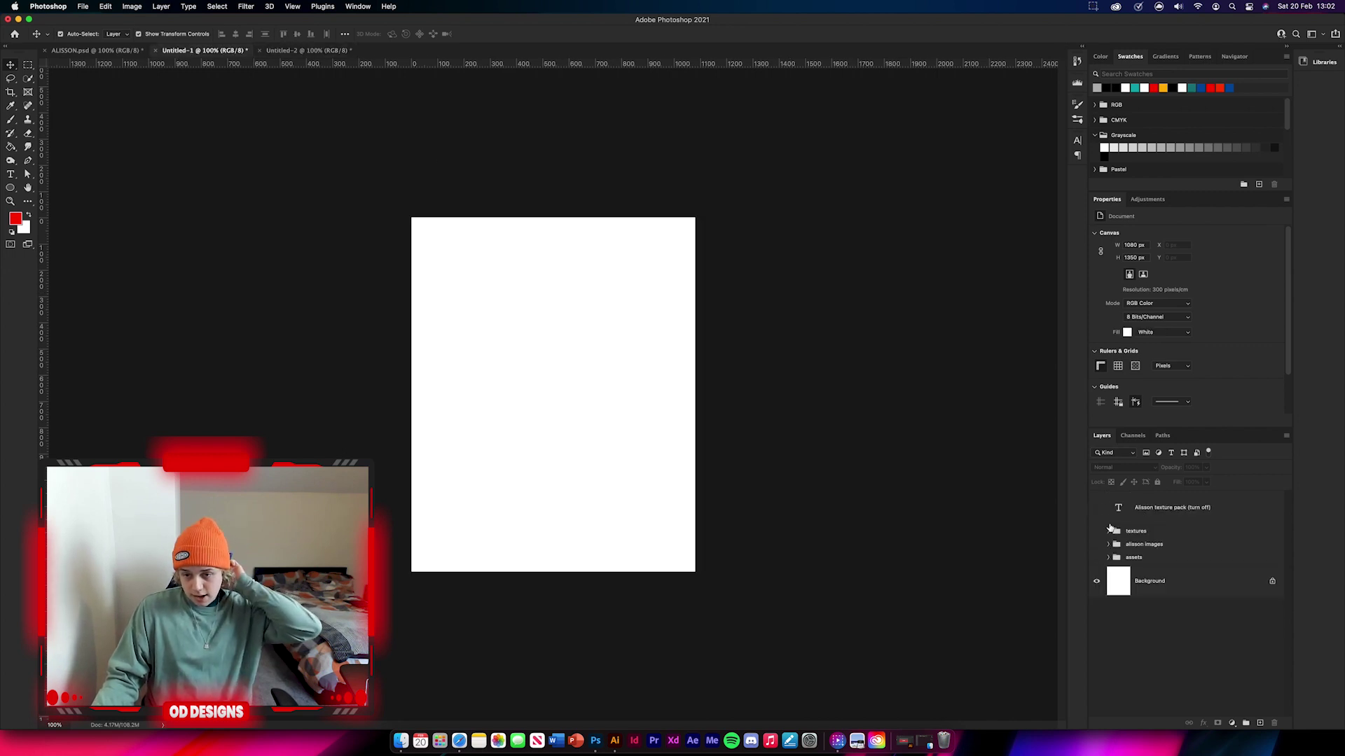
left_click(1109, 532)
scroll(1176, 574, "down", 5)
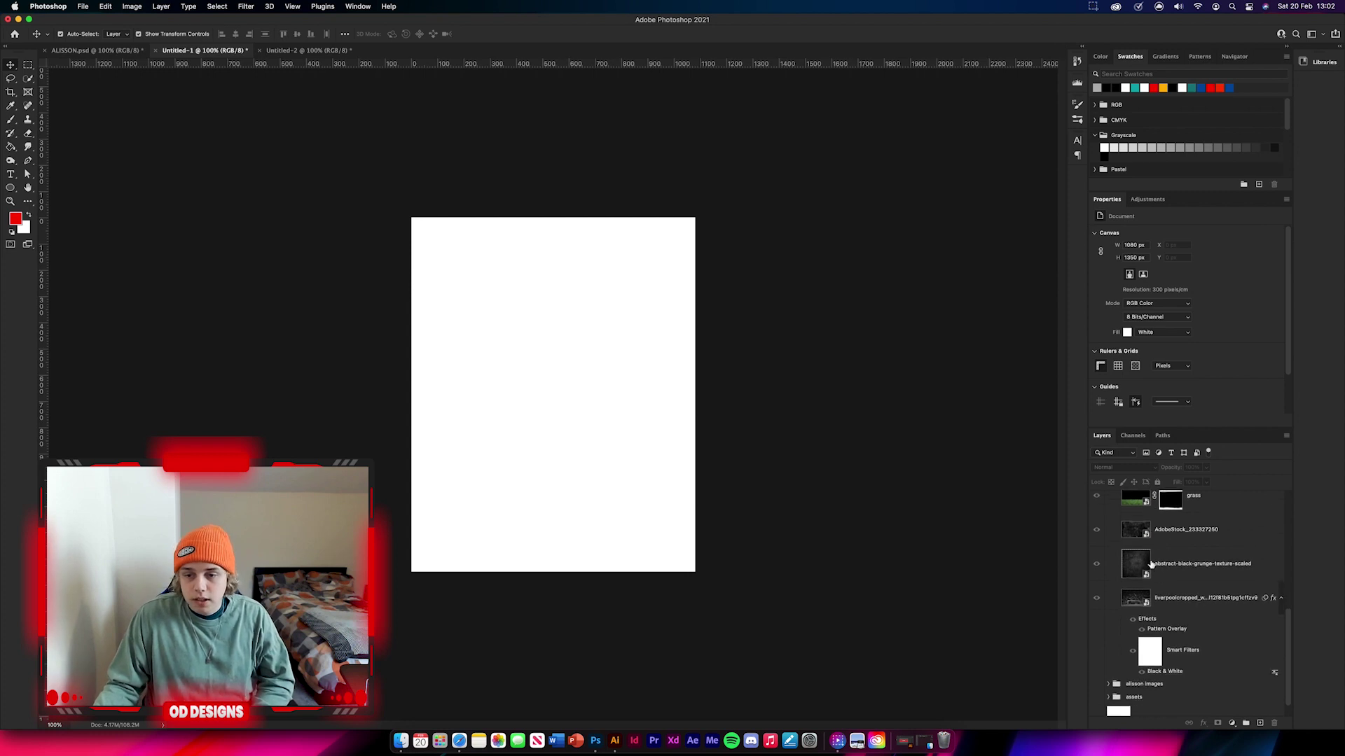
left_click(1098, 577)
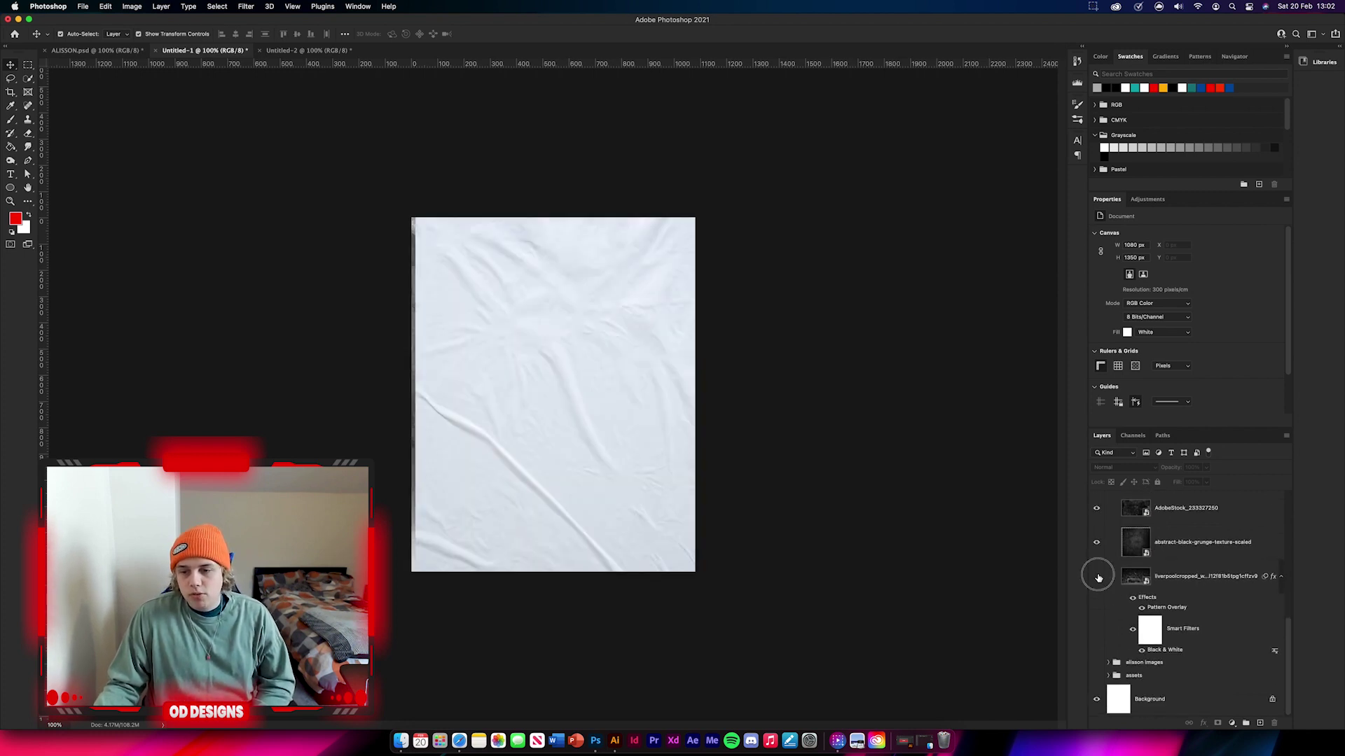
scroll(1135, 583, "up", 1)
left_click(1205, 592)
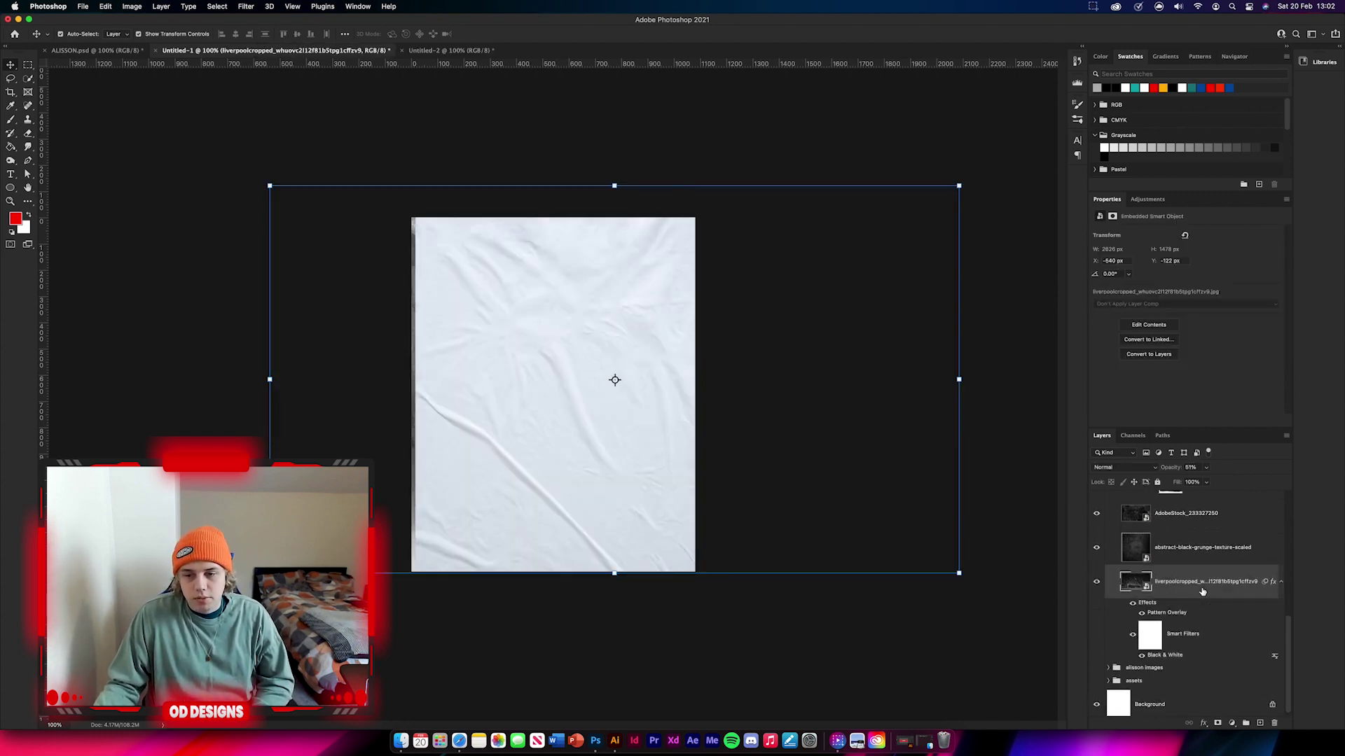
left_click_drag(1208, 594, 612, 376)
left_click(770, 673)
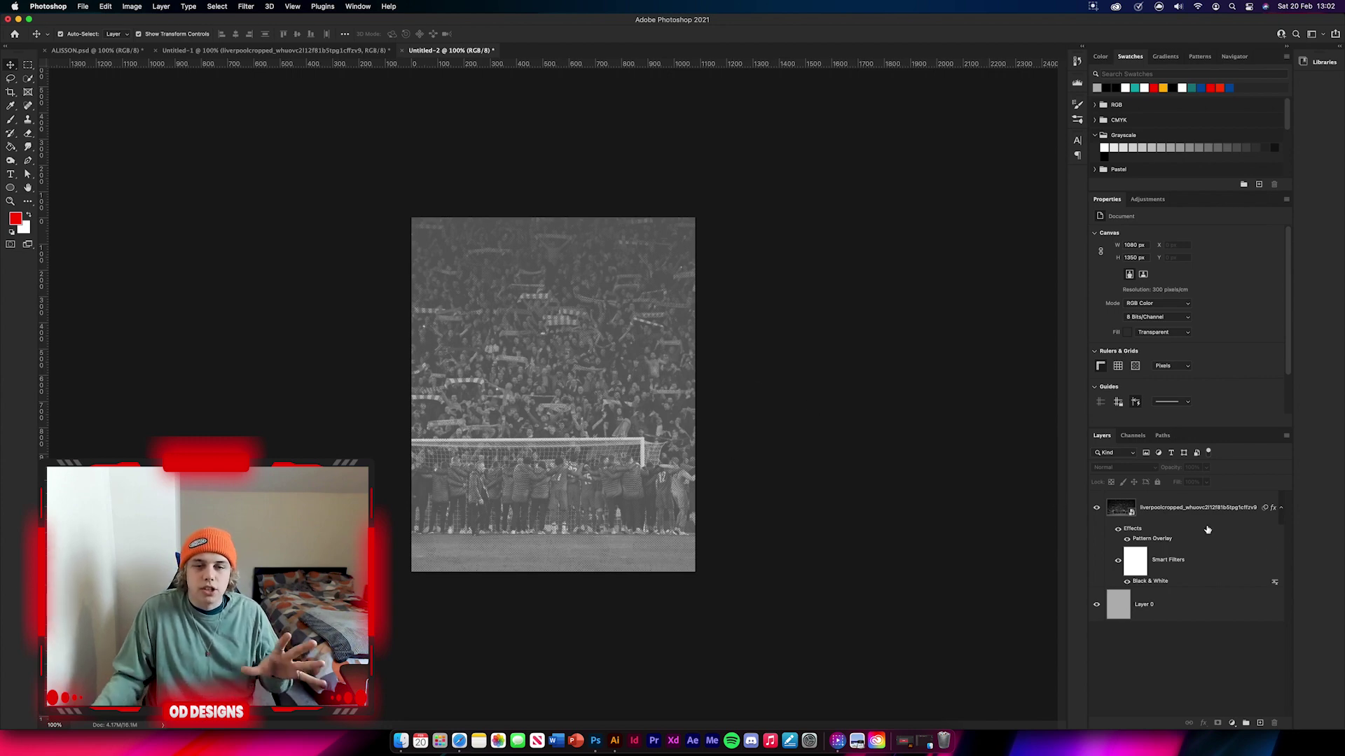
Set the stadium crowd photo layer to 50% opacity with Normal blending
left_click(1230, 525)
left_click(1175, 470)
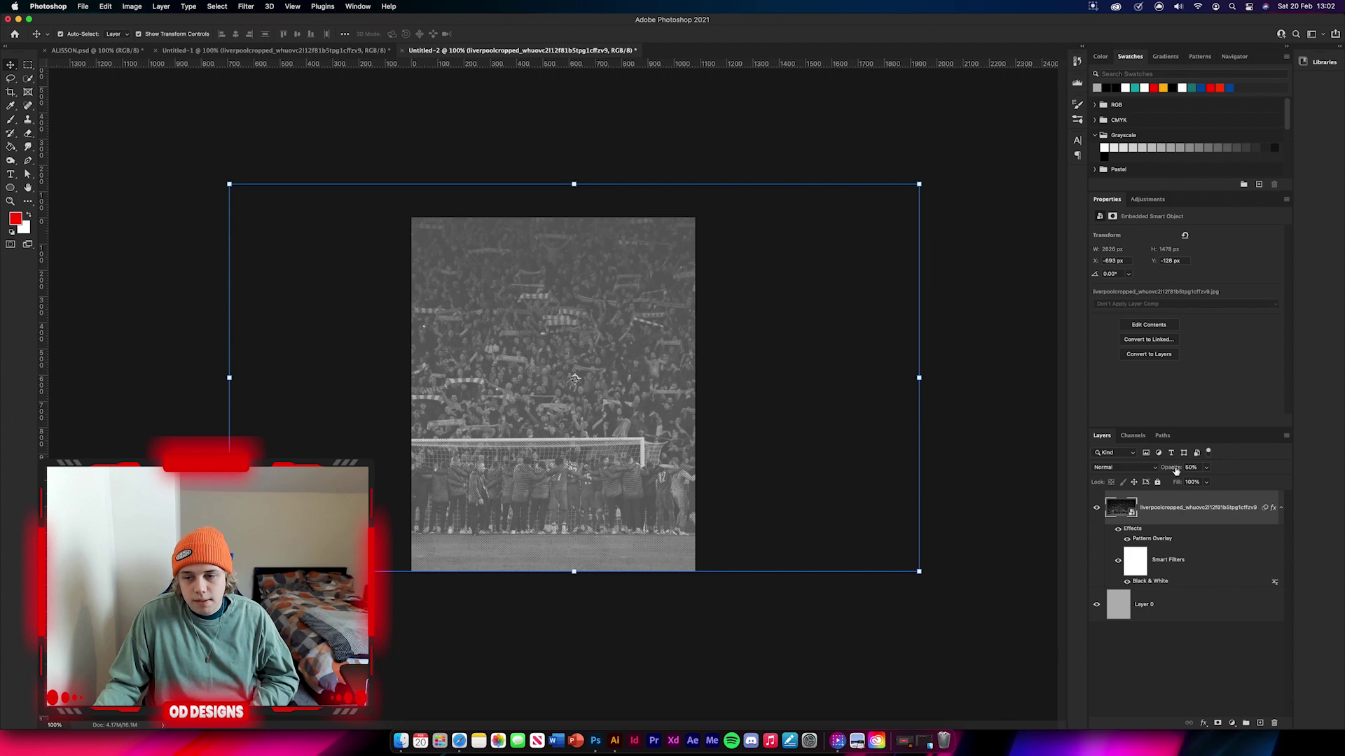
left_click(1021, 510)
left_click(1173, 509)
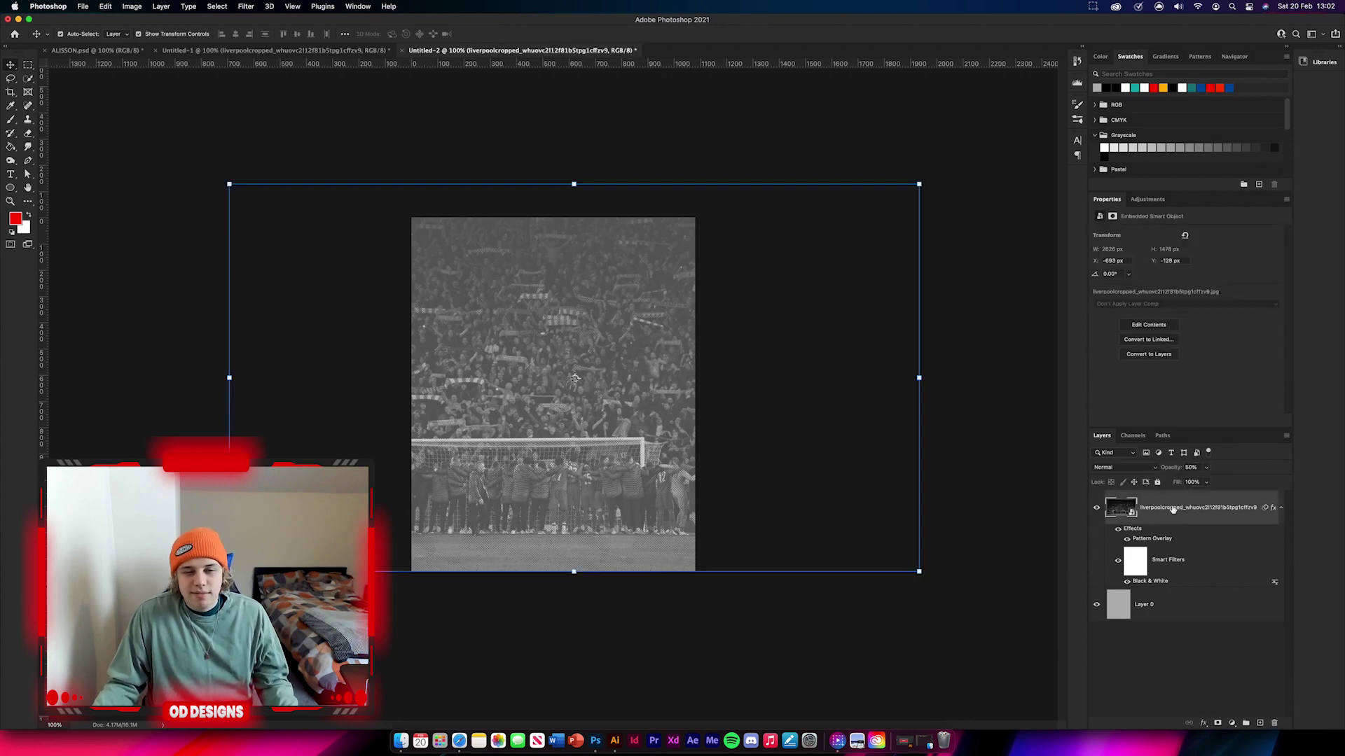
left_click(1123, 467)
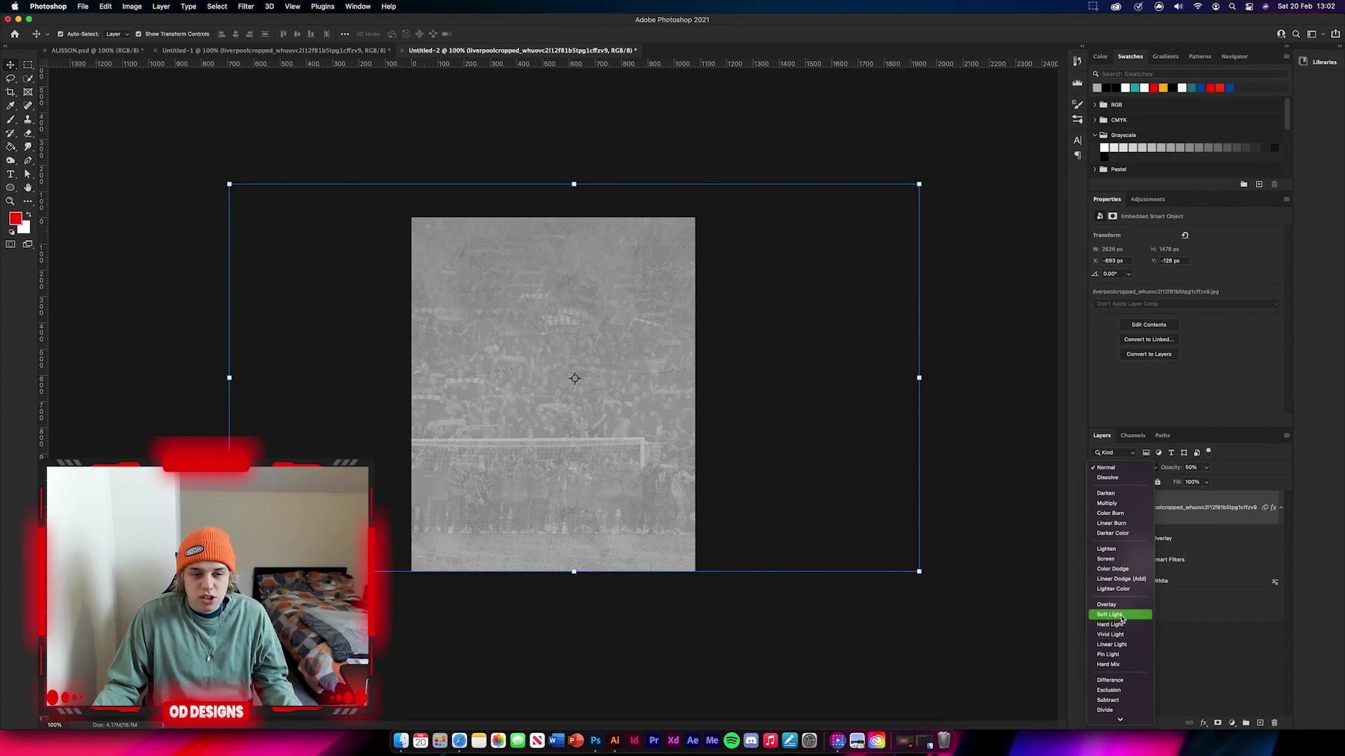
left_click(1121, 589)
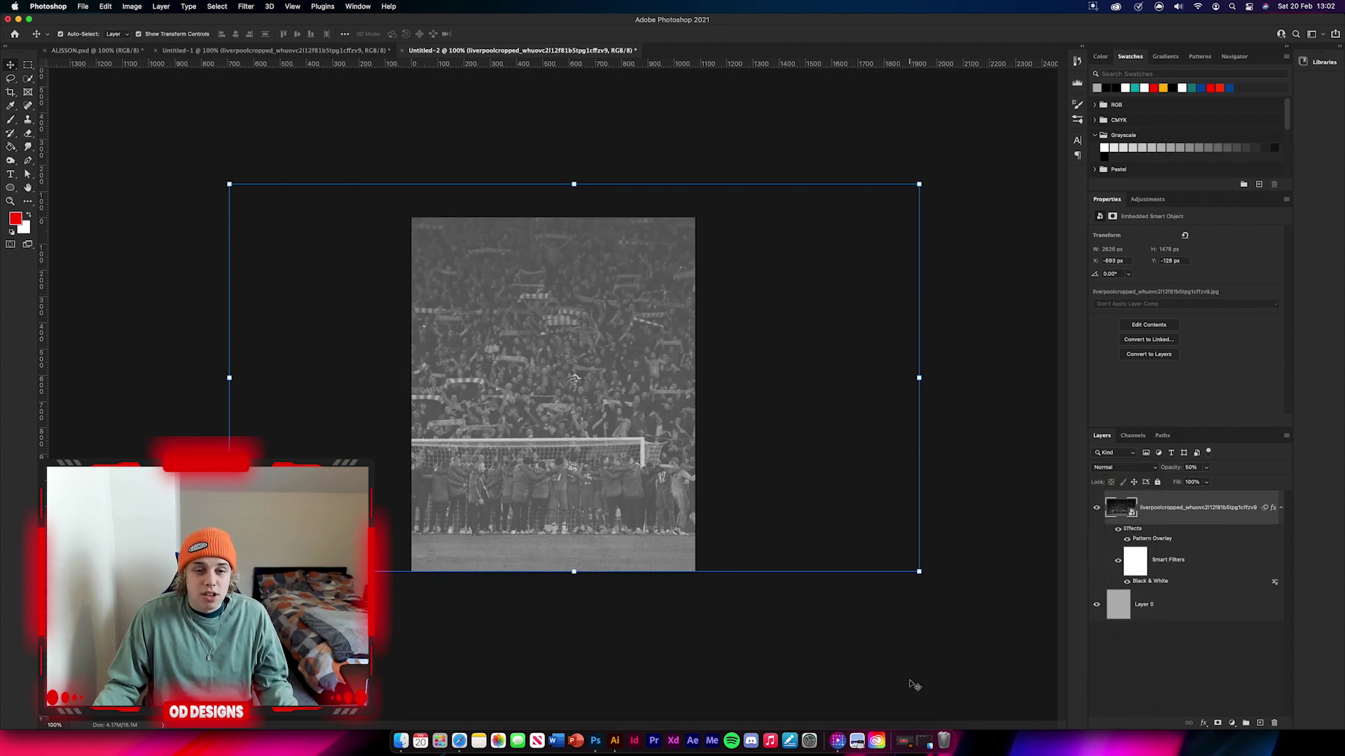
left_click(914, 665)
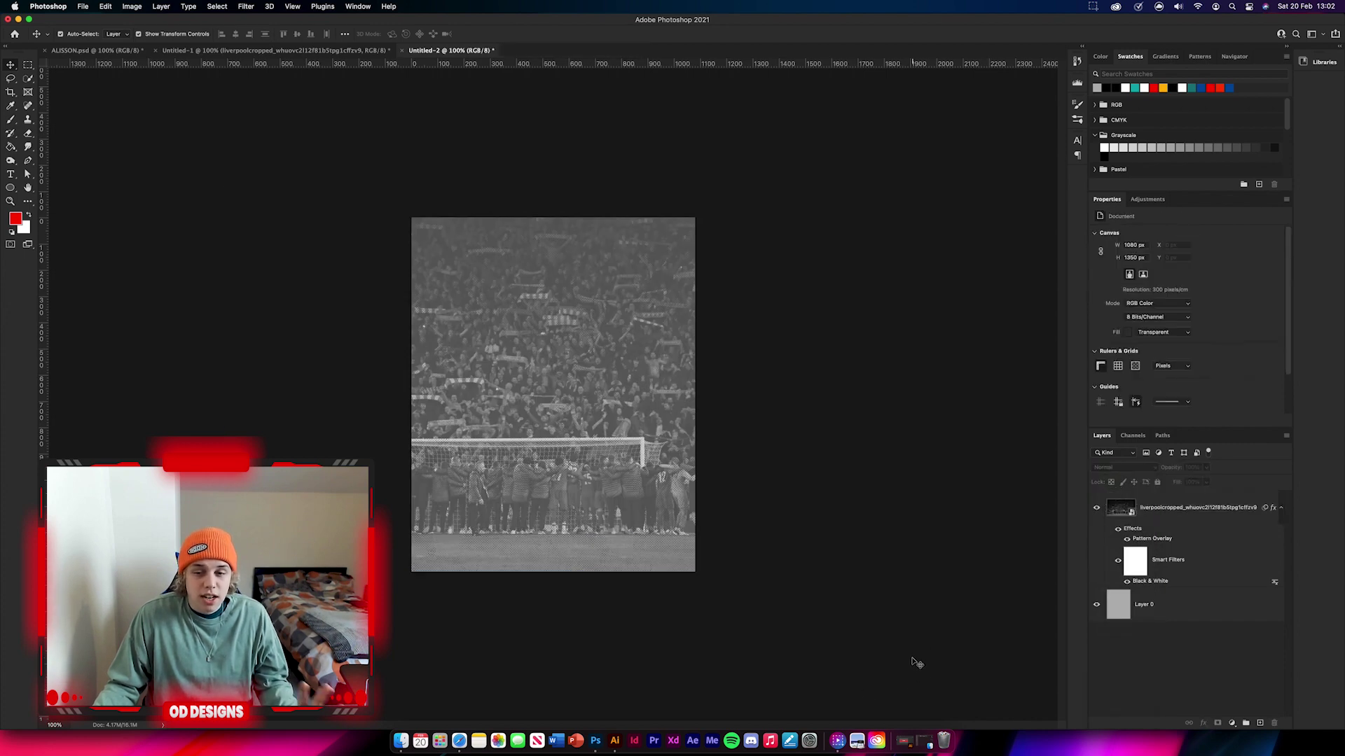
Copy the abstract-black-grunge-texture-scaled layer from Untitled-1 over the crowd photo in Untitled-2, with 19% opacity and Overlay blending
left_click(342, 49)
left_click_drag(1226, 610, 624, 429)
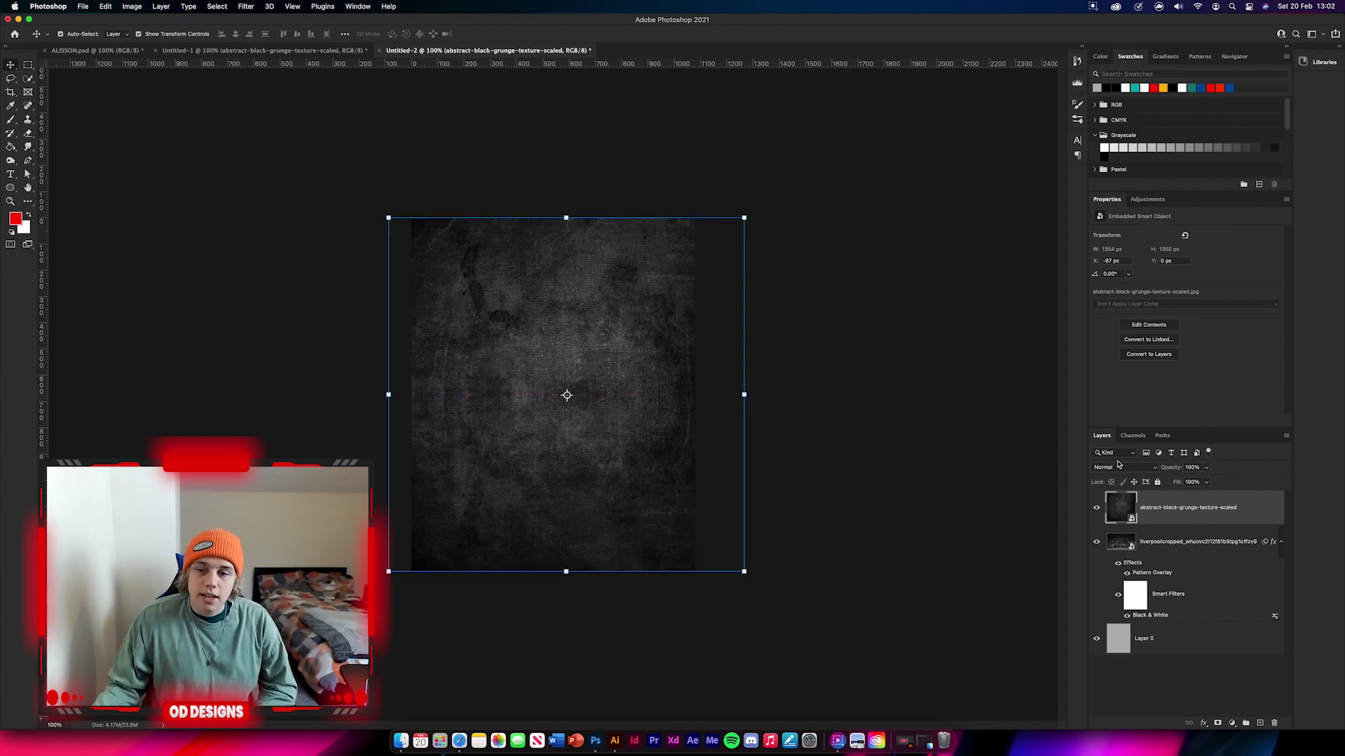
left_click_drag(1168, 468, 1127, 471)
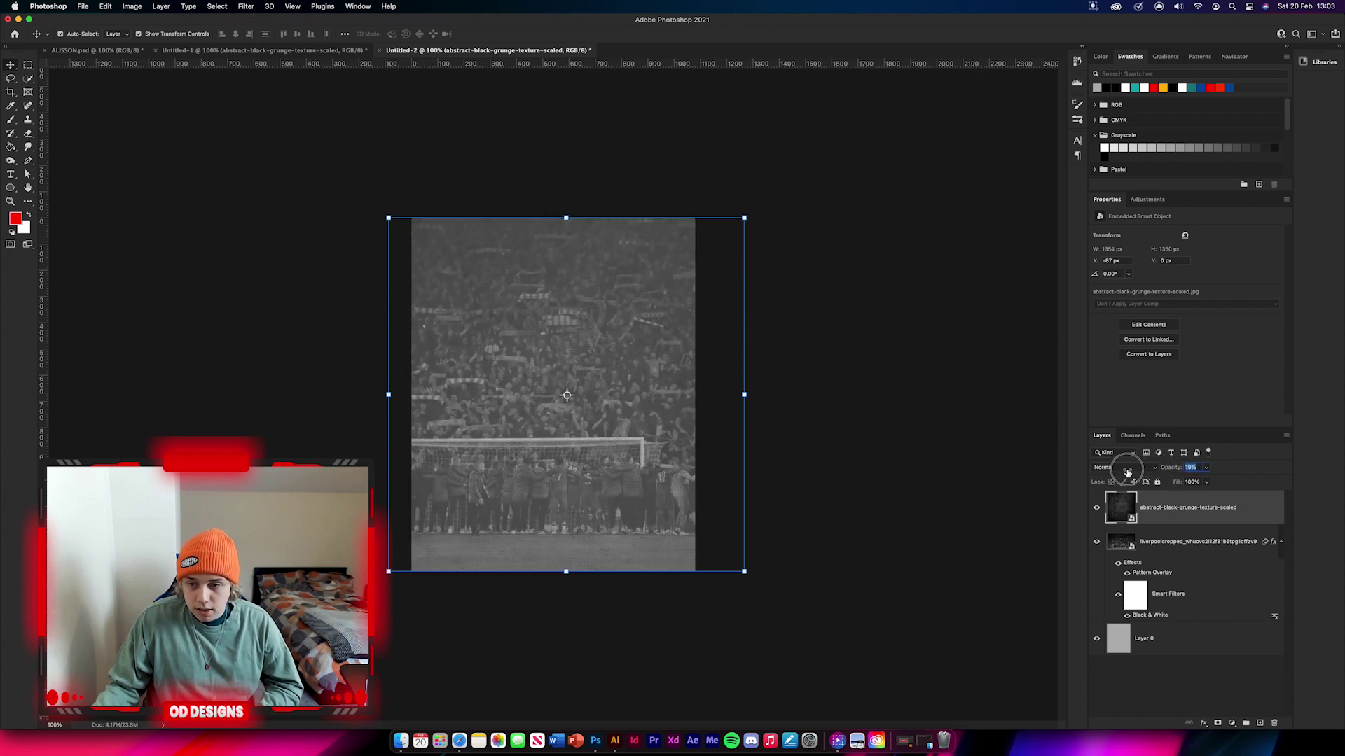
left_click(1127, 470)
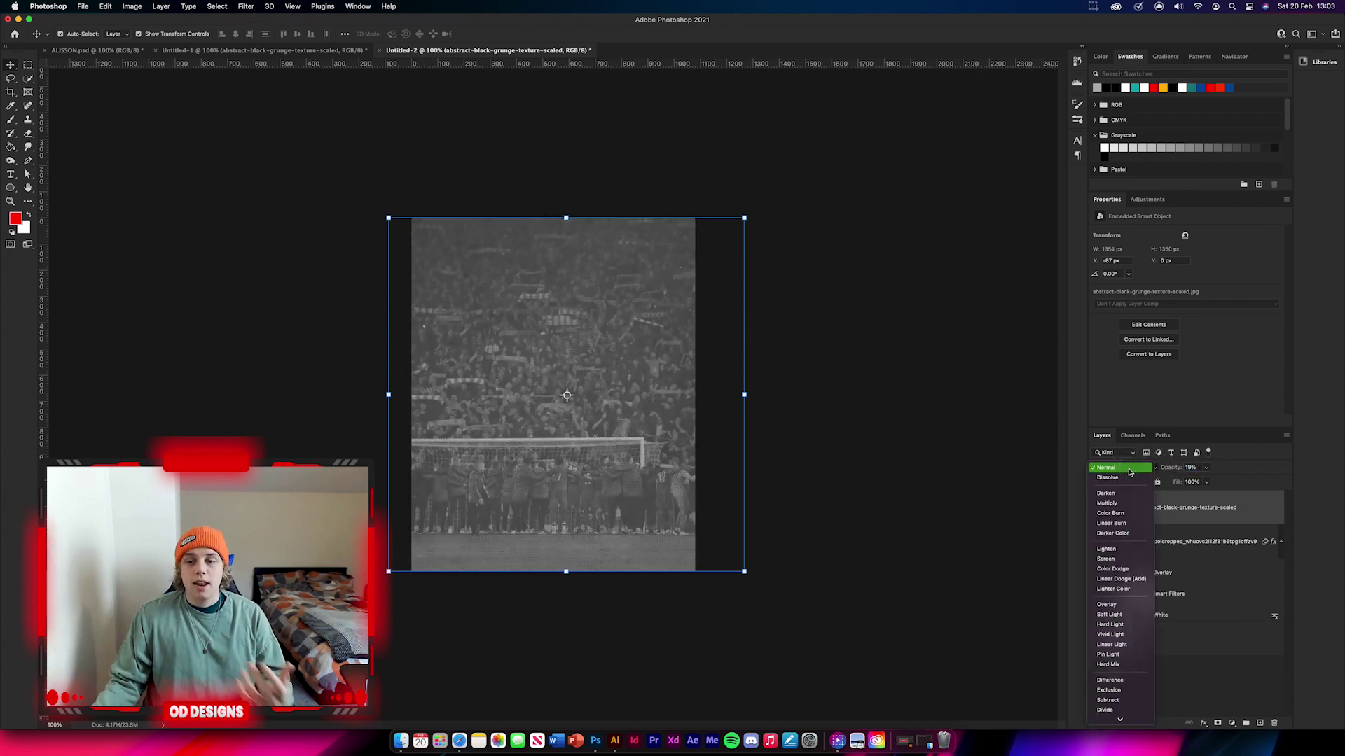
left_click(1116, 605)
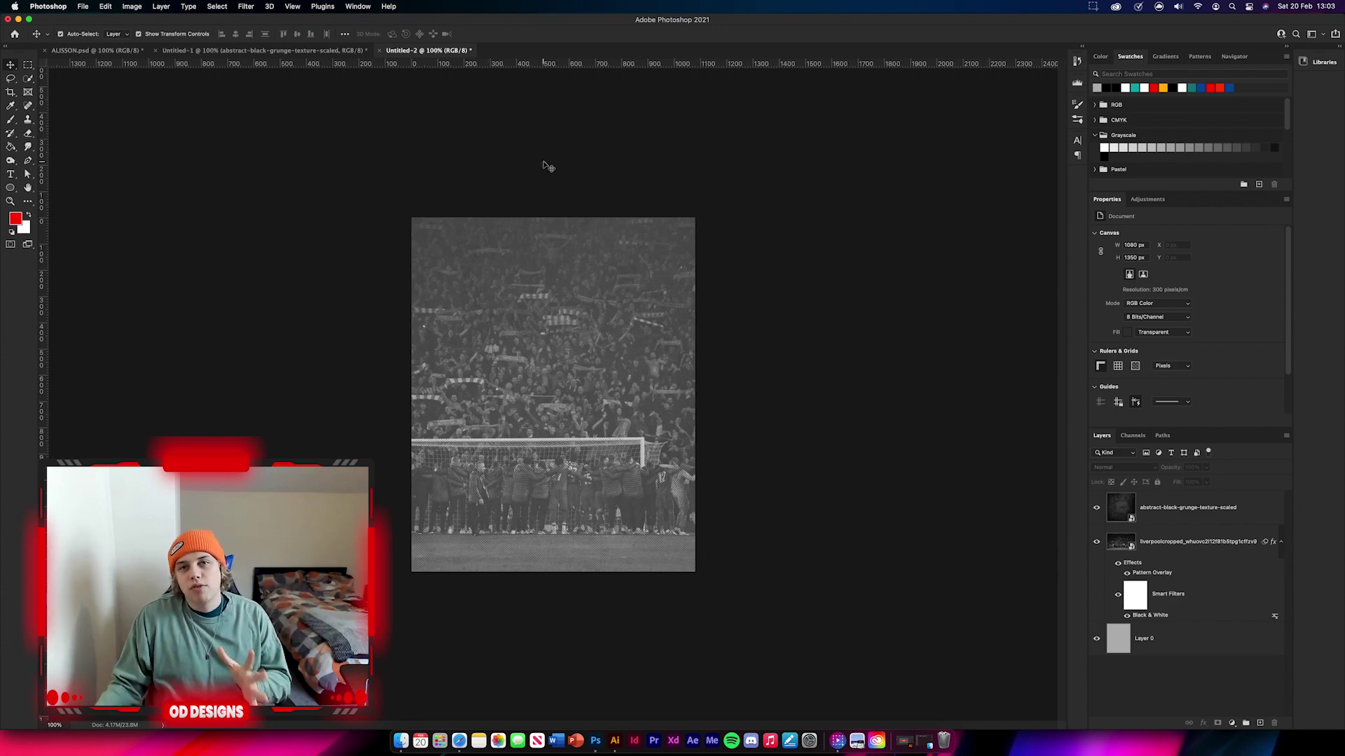
In Untitled-1, hide the textures group, expand the assets group and make it visible
left_click(358, 52)
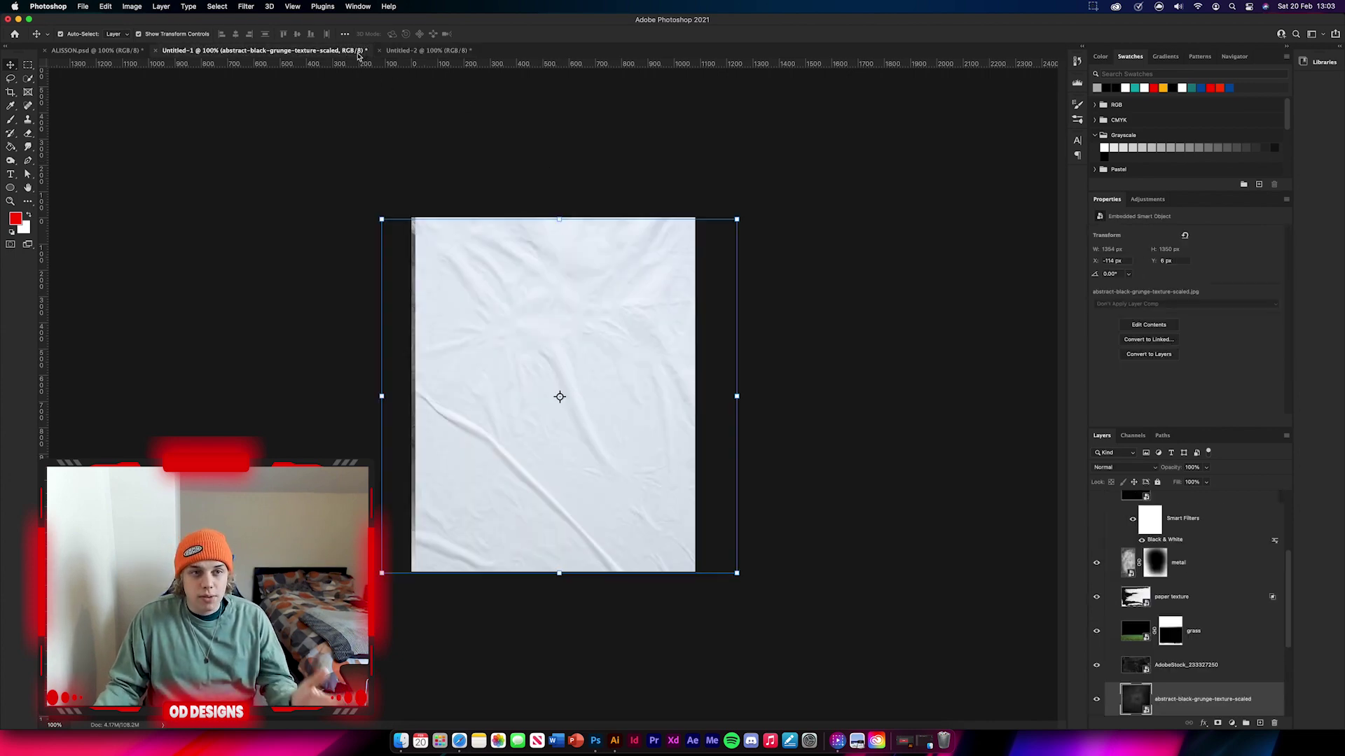
scroll(1226, 617, "down", 5)
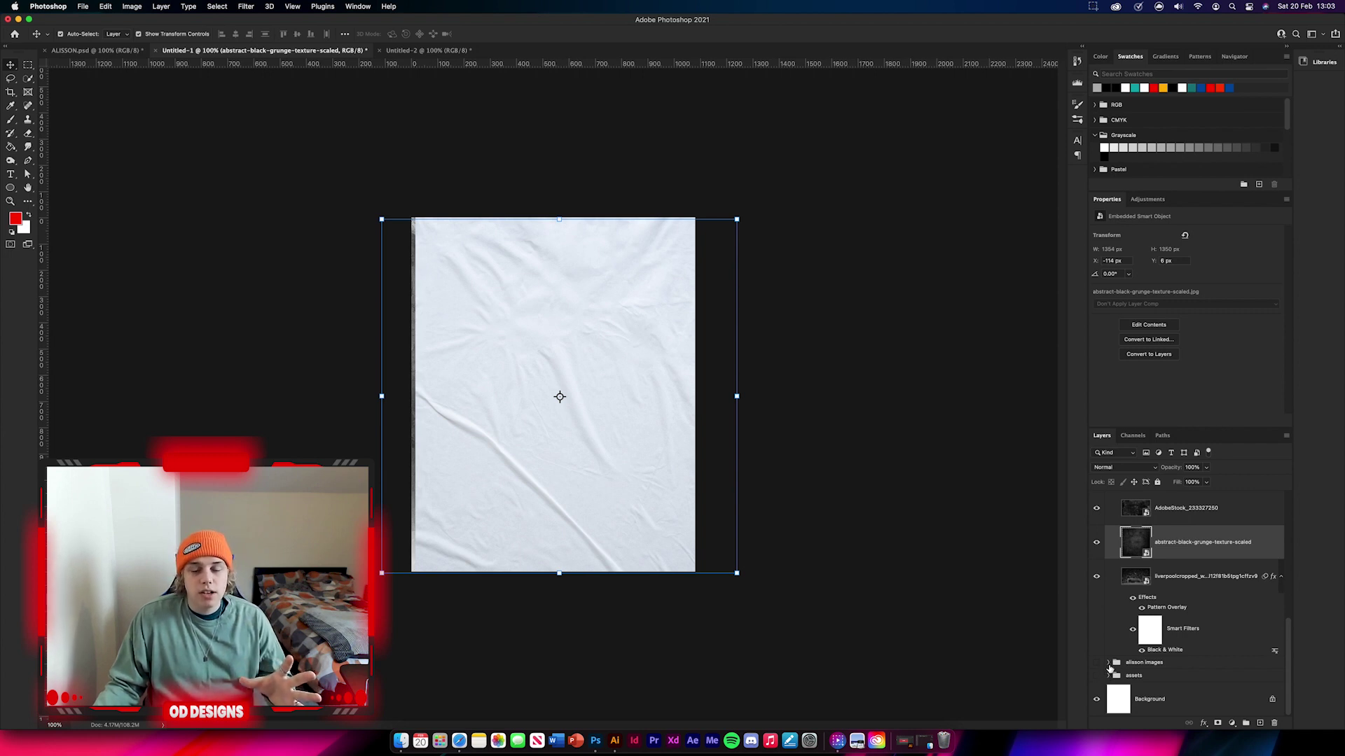
left_click(1109, 678)
scroll(1100, 560, "down", 5)
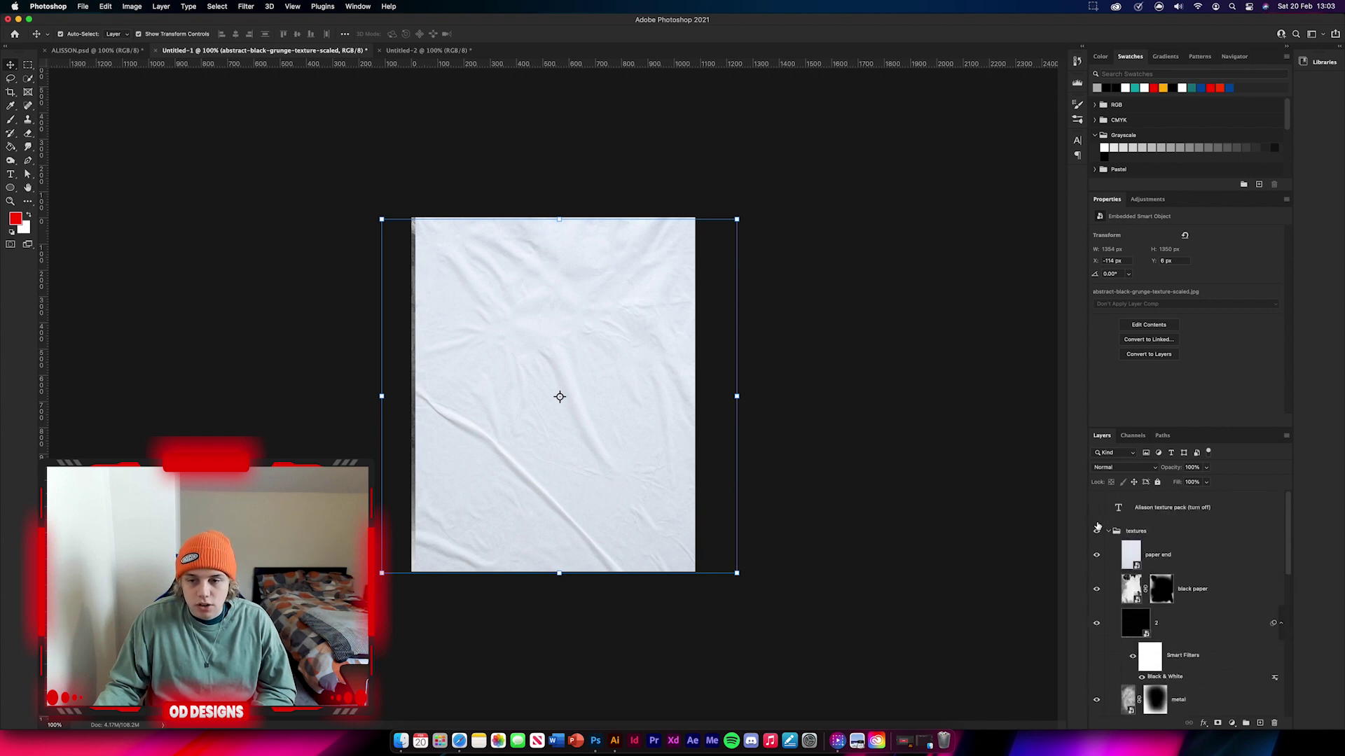
left_click(1097, 529)
scroll(1160, 586, "down", 5)
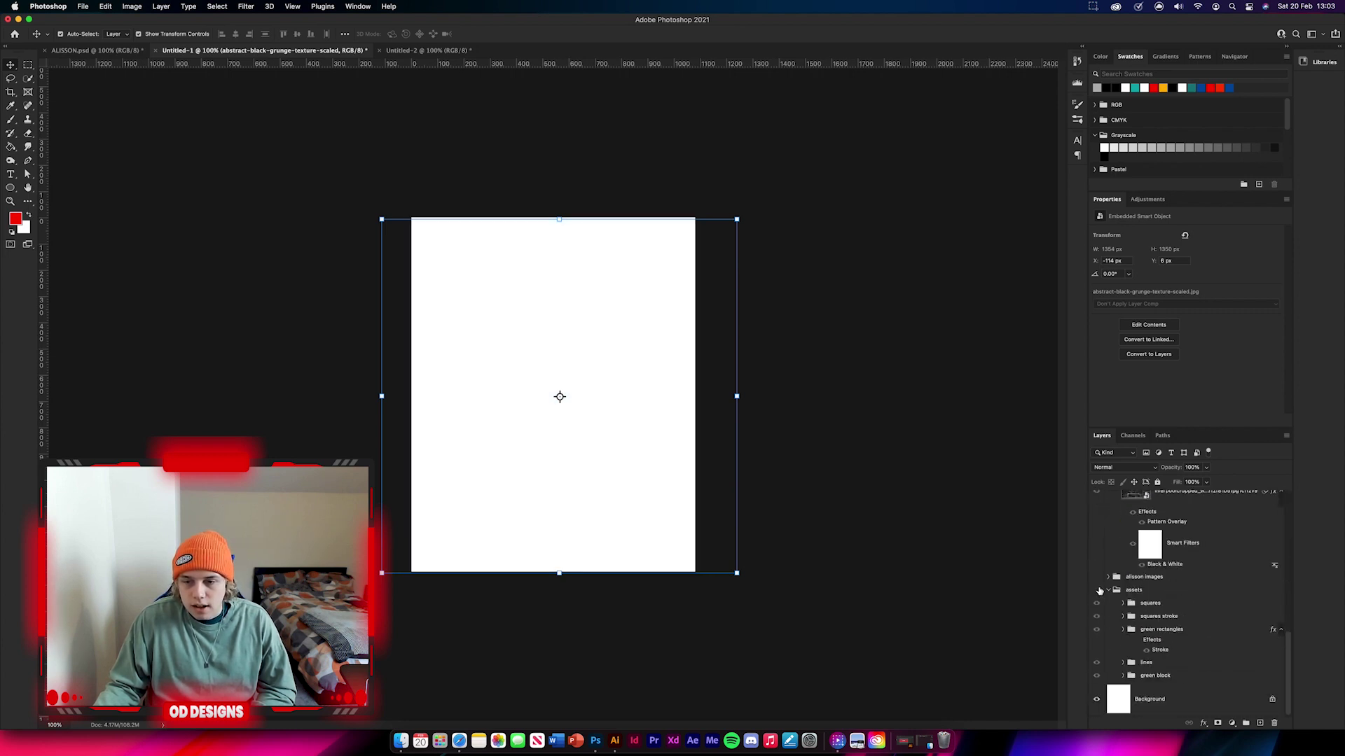
left_click(1097, 590)
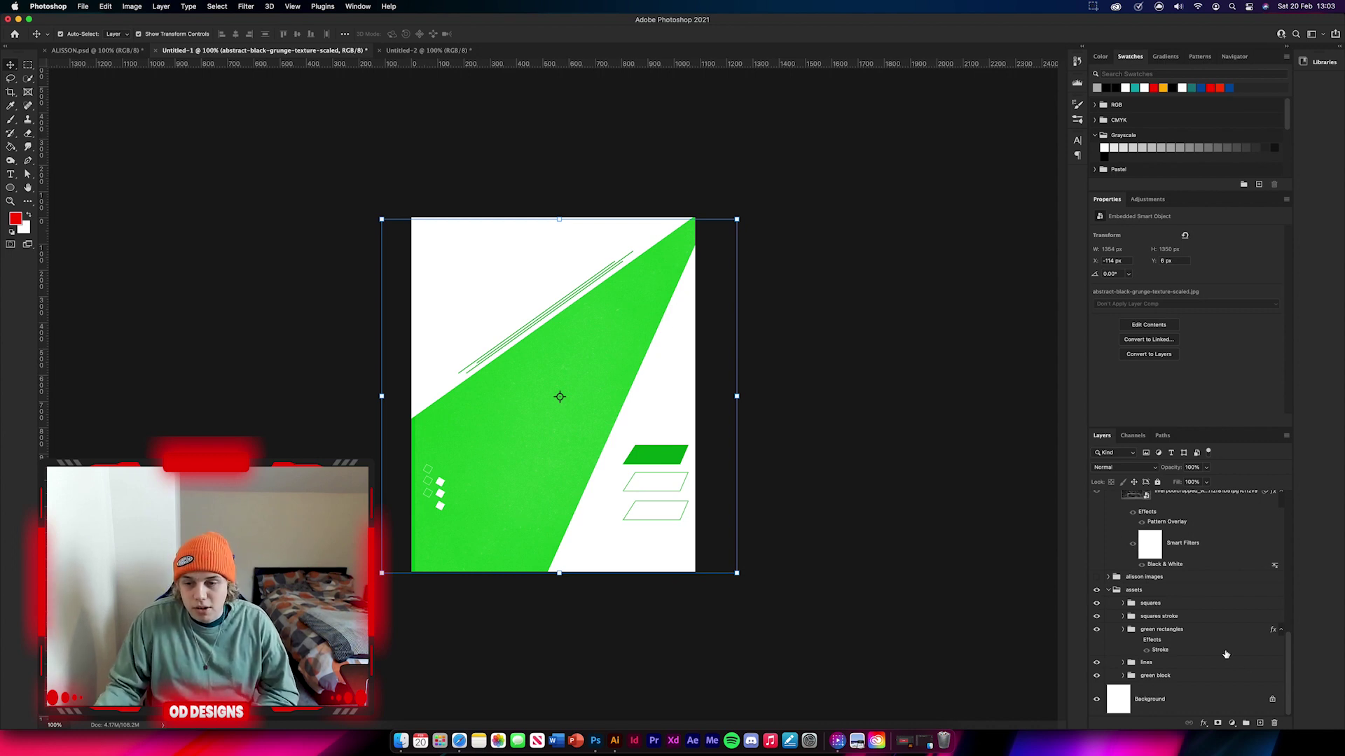
Copy the green block group from the assets of Untitled-1 into Untitled-2, above the grunge texture
left_click(1183, 630)
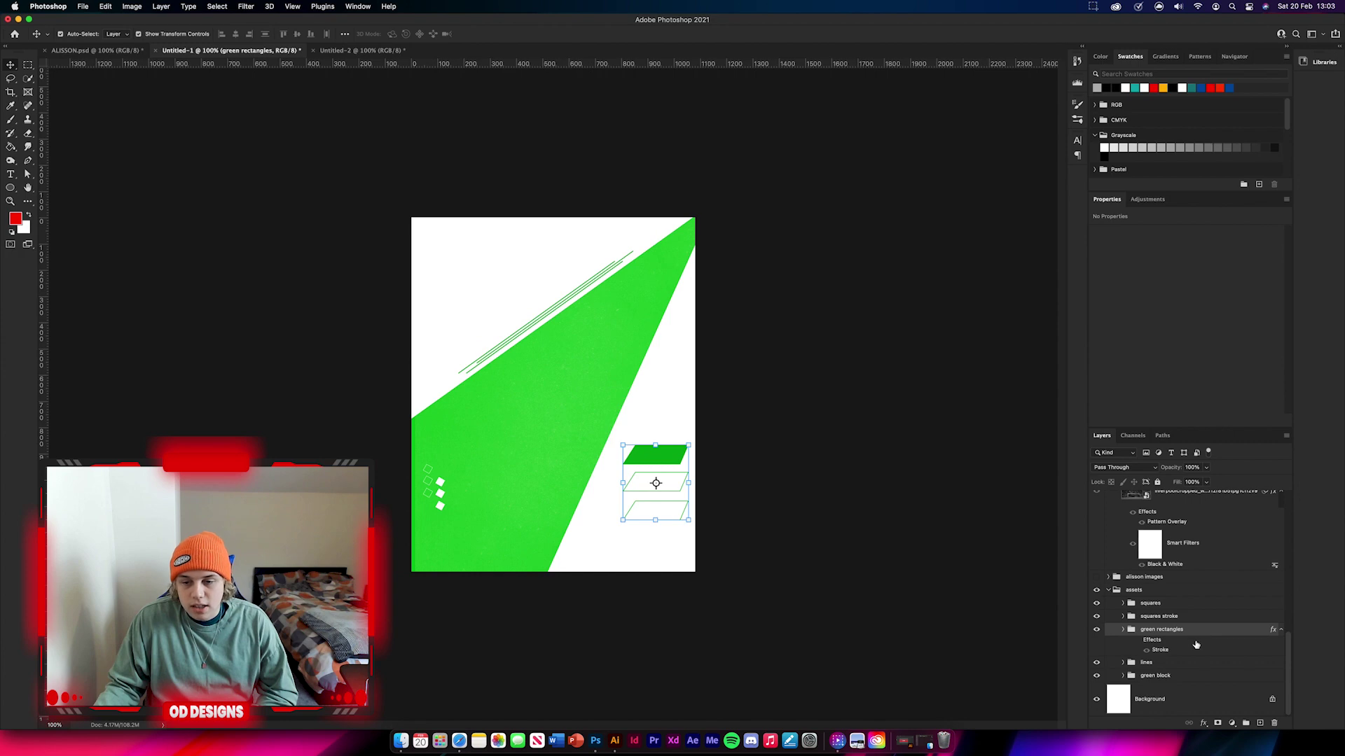
left_click(1176, 676)
left_click_drag(1195, 679, 571, 371)
left_click_drag(733, 425, 811, 414)
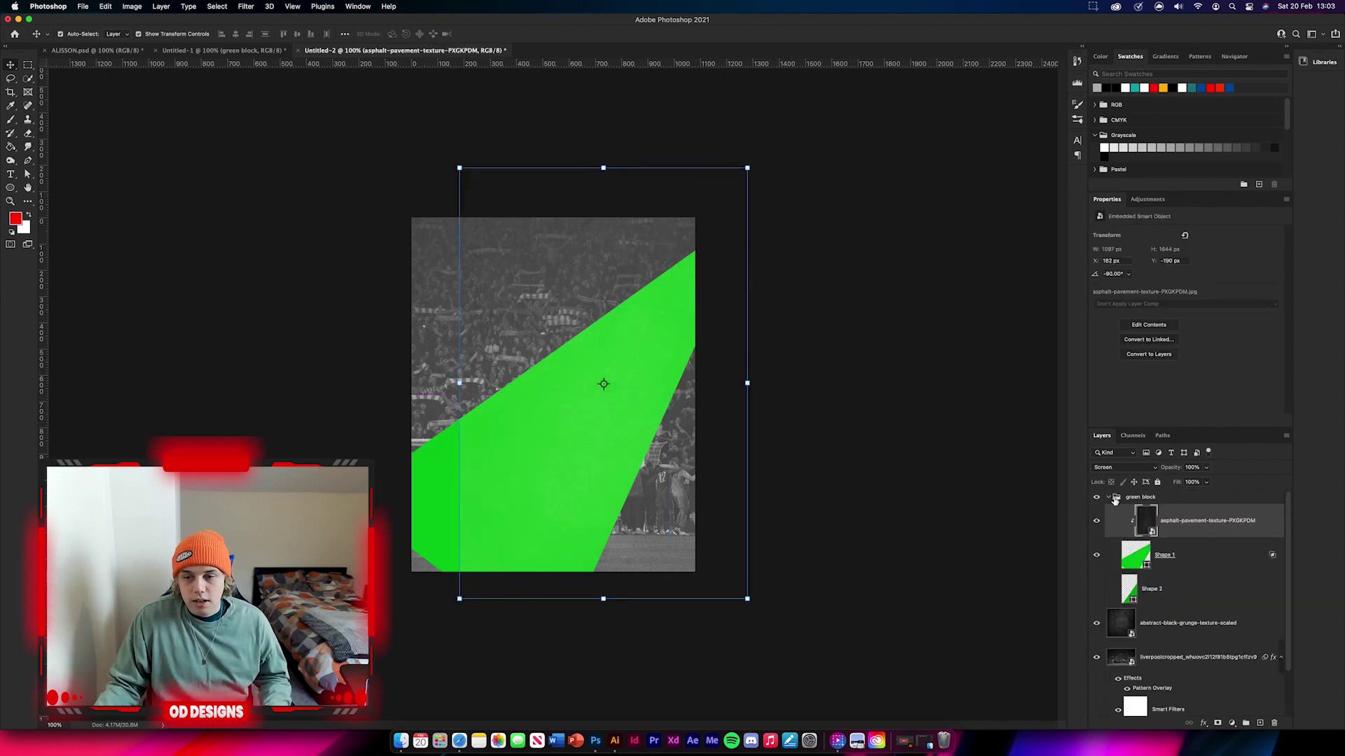
Collapse the green block group and move it so the green band runs from the canvas's lower left to its upper-right corner
left_click(1108, 498)
key("super+t")
left_click_drag(658, 339, 617, 340)
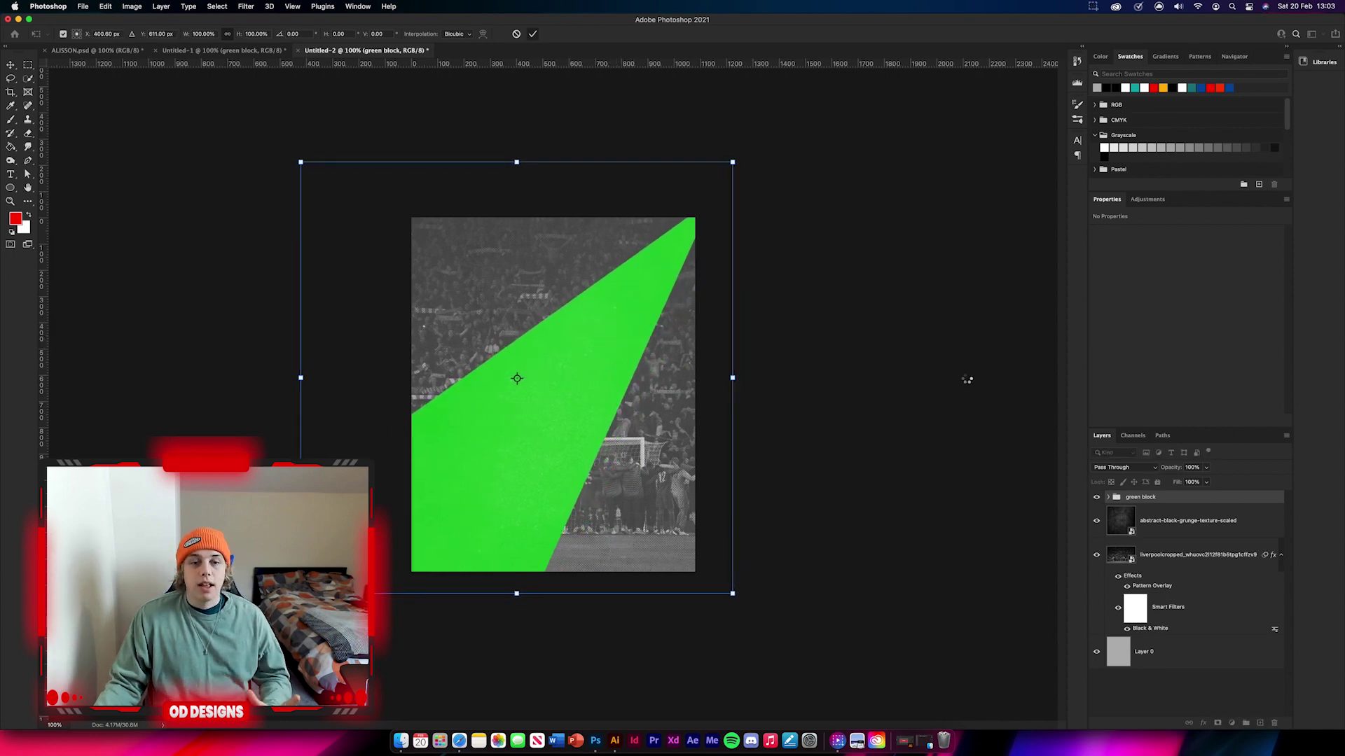
key("Return")
left_click(972, 379)
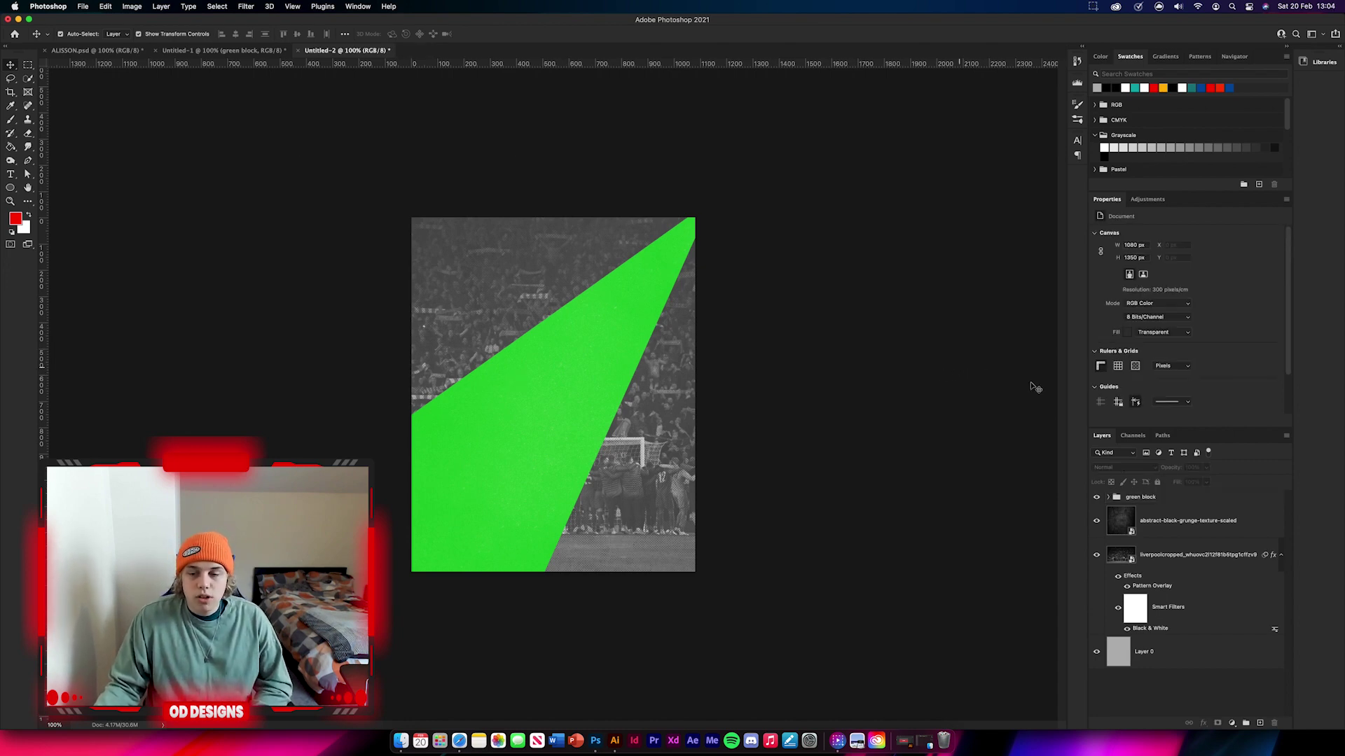
left_click(1156, 498)
left_click(1121, 467)
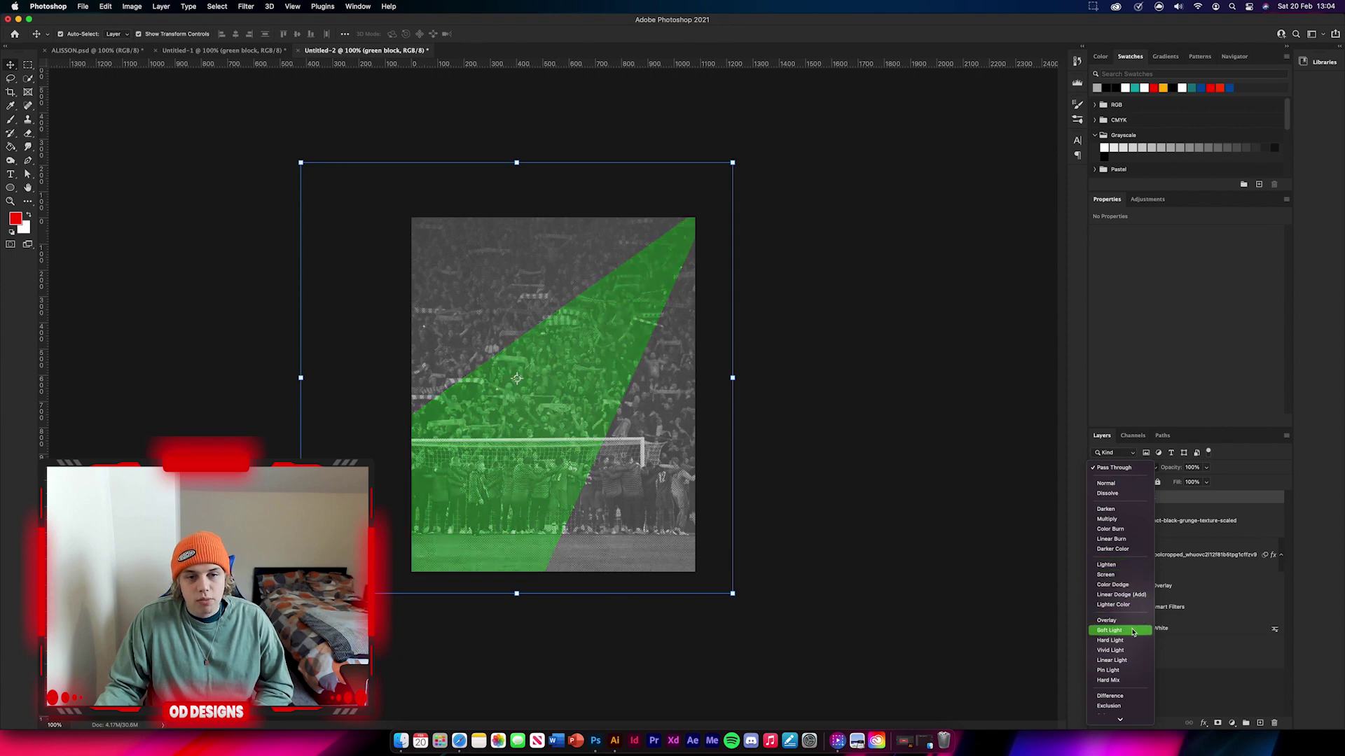
left_click(1114, 468)
left_click(990, 401)
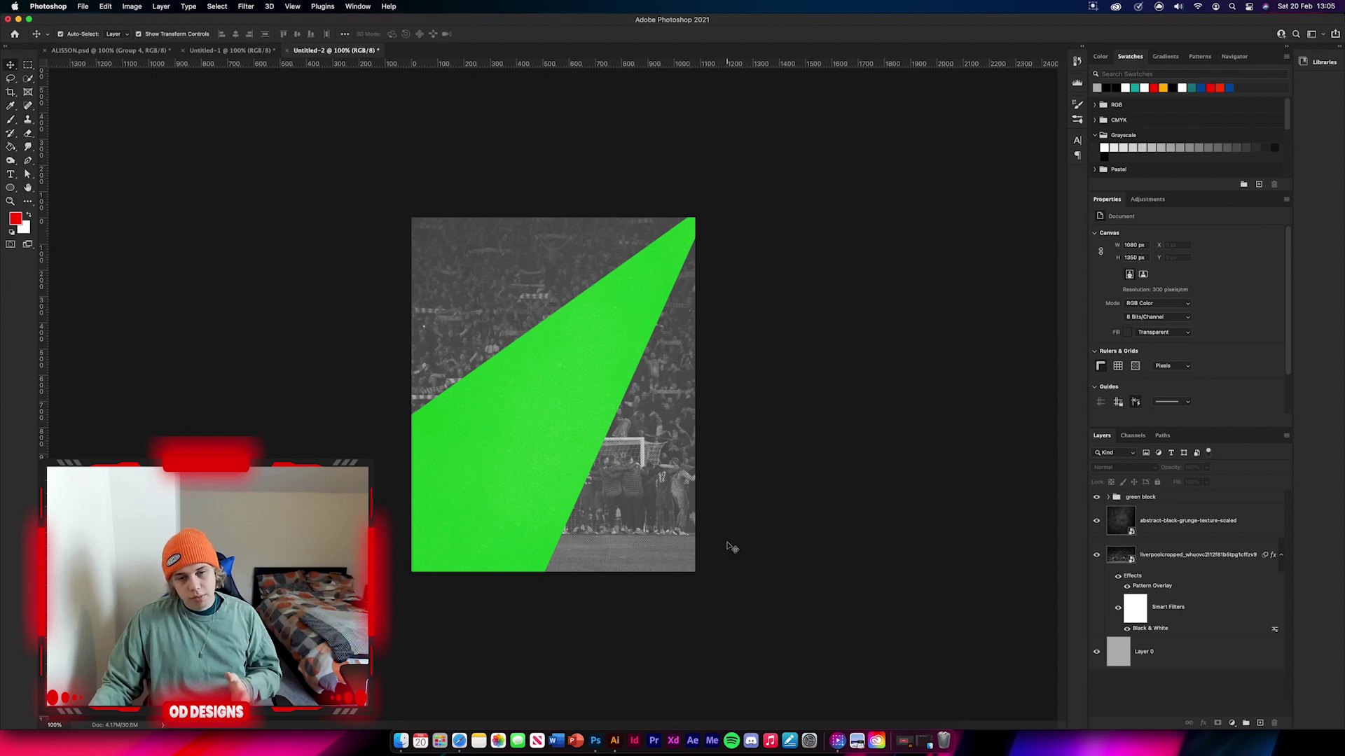
In Untitled-1, collapse the textures group, hide the assets group, and expand and show the alisson images group
left_click(233, 51)
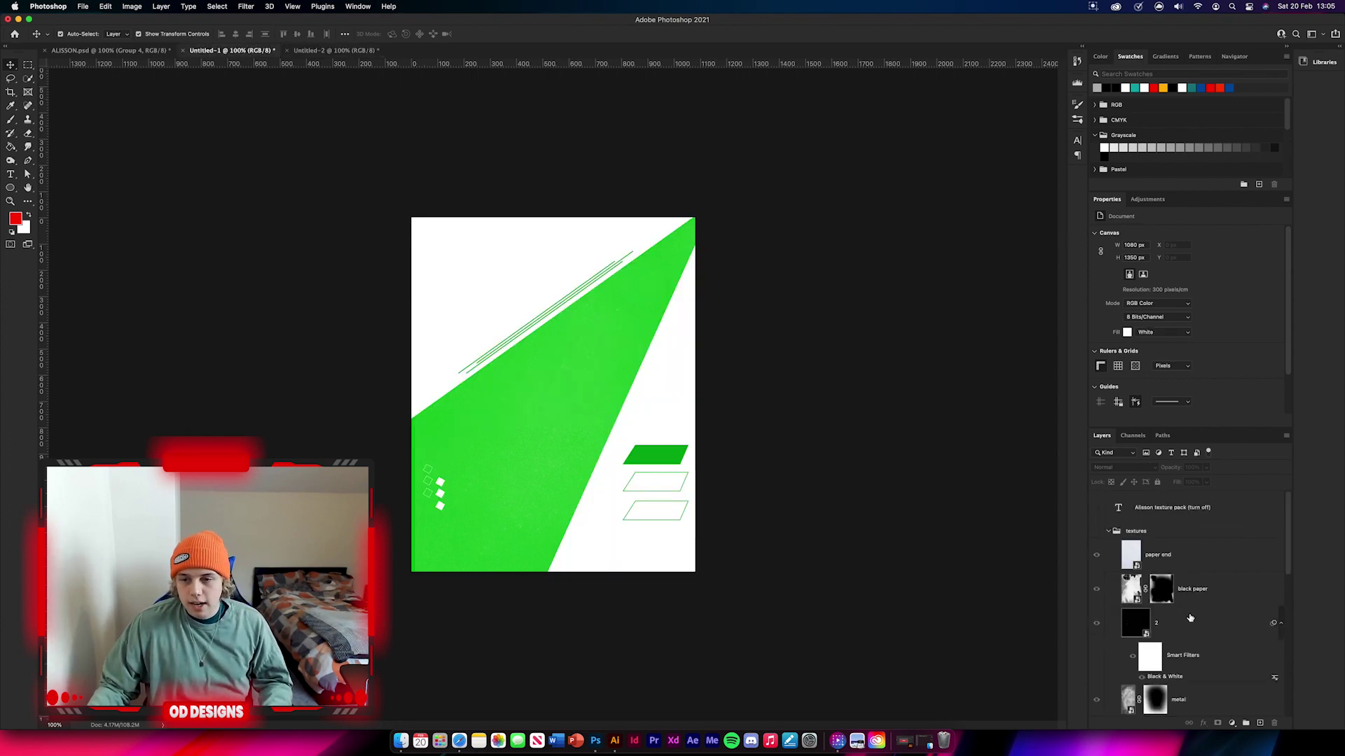
left_click(1109, 532)
left_click(1097, 557)
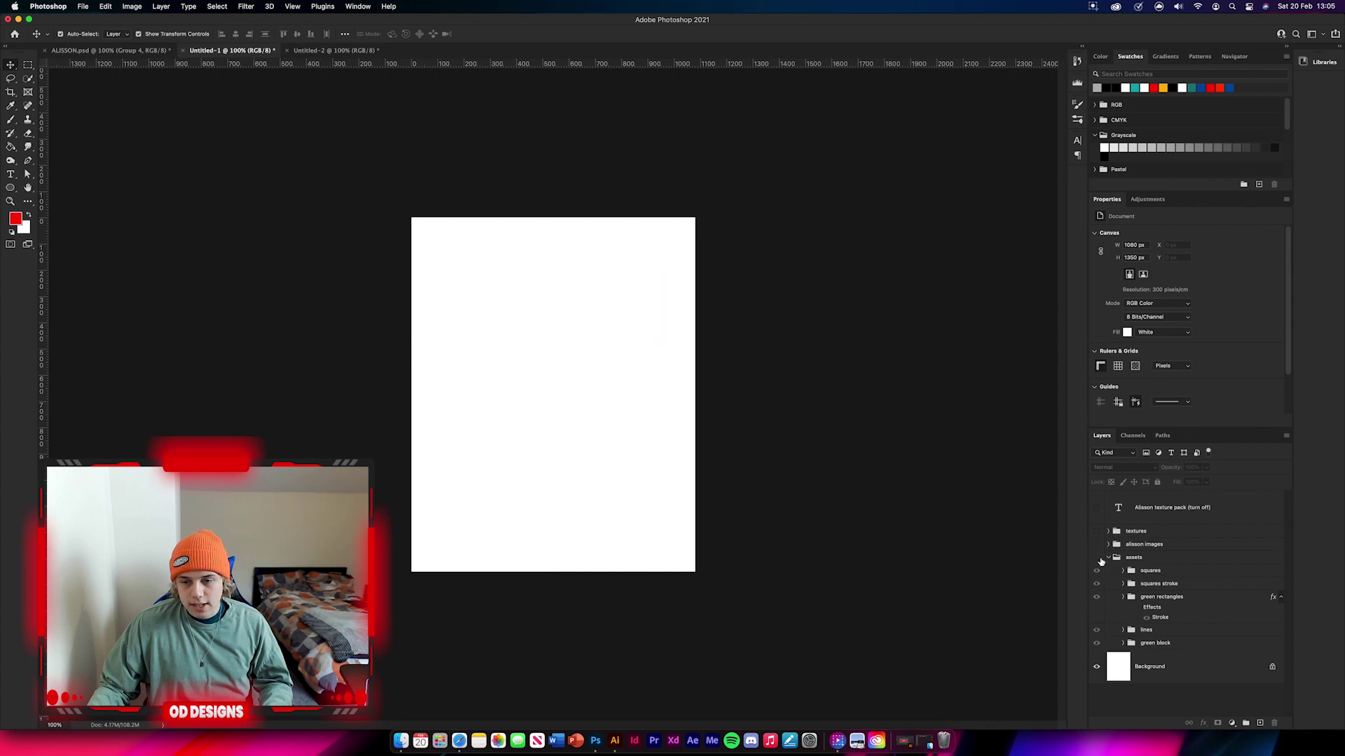
left_click(1108, 545)
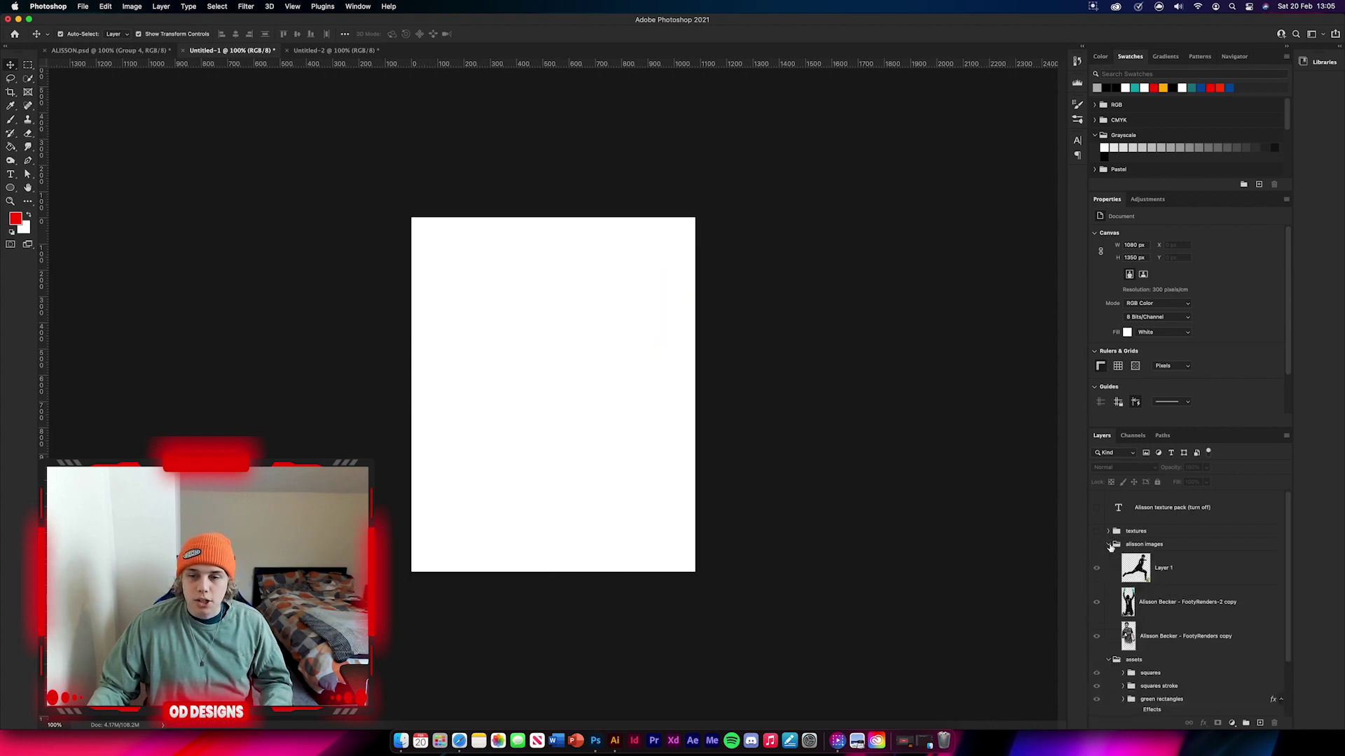
left_click(1096, 605)
left_click(1097, 635)
left_click(1097, 635)
Copy both Alisson Becker FootyRenders layers from Untitled-1 into Untitled-2, above the green block and in the upper middle of the poster
left_click(1141, 611)
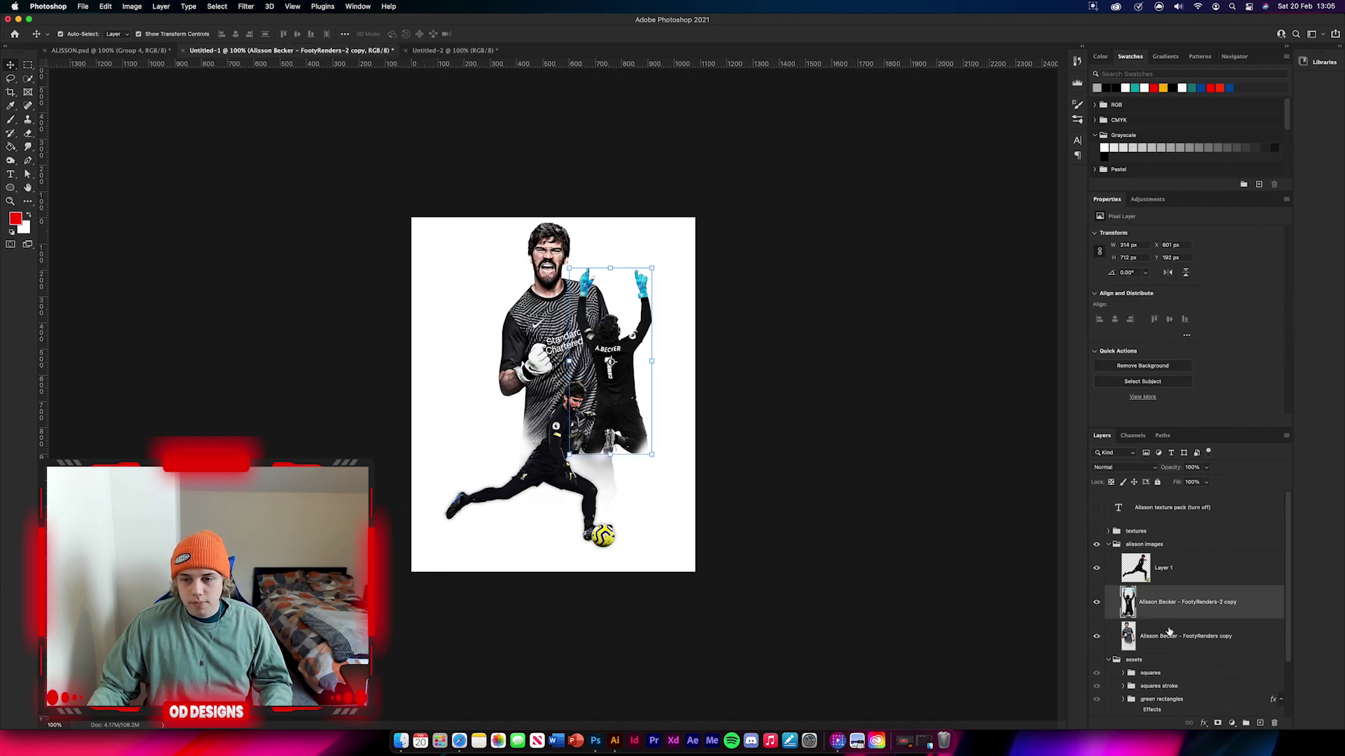
left_click(1225, 638, "shift")
left_click_drag(1237, 613, 606, 400)
left_click(756, 463)
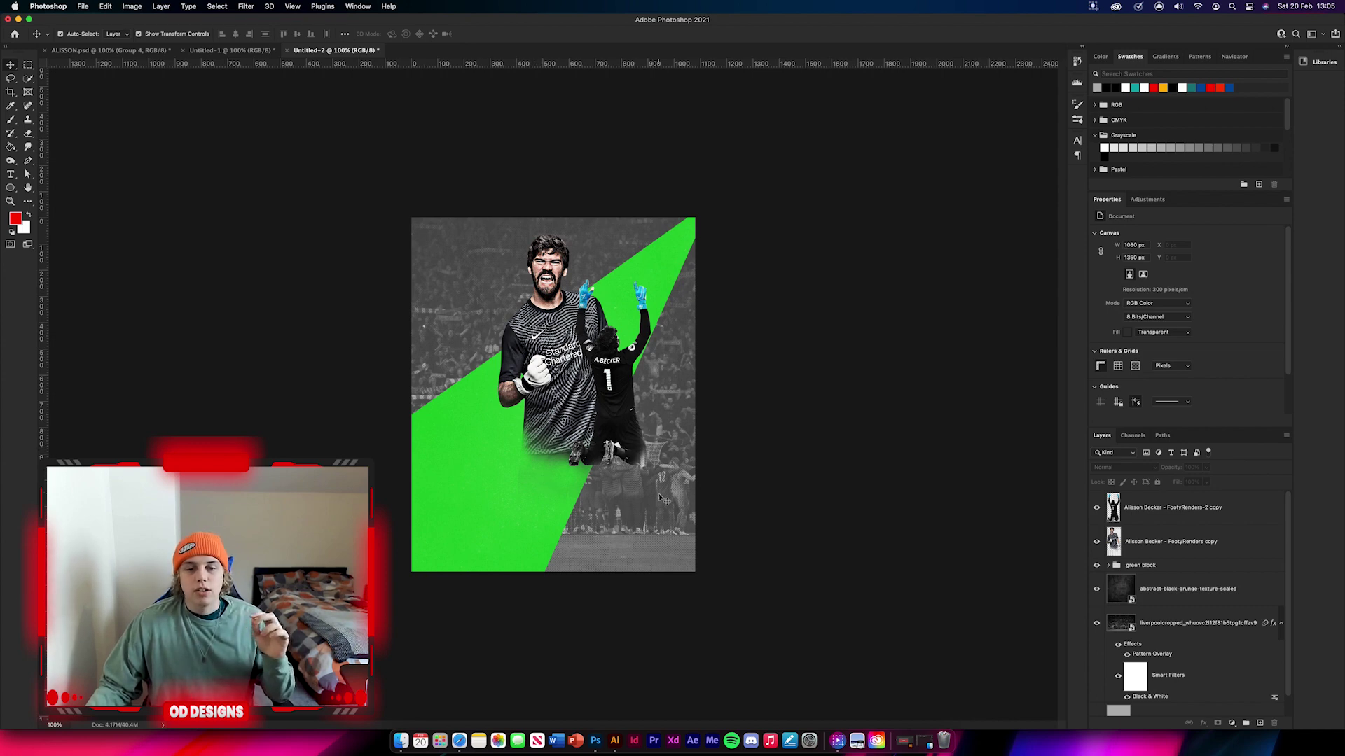
Copy the green rectangles group from the assets of Untitled-1 to the lower right of the Untitled-2 poster, beneath both player layers
left_click(225, 52)
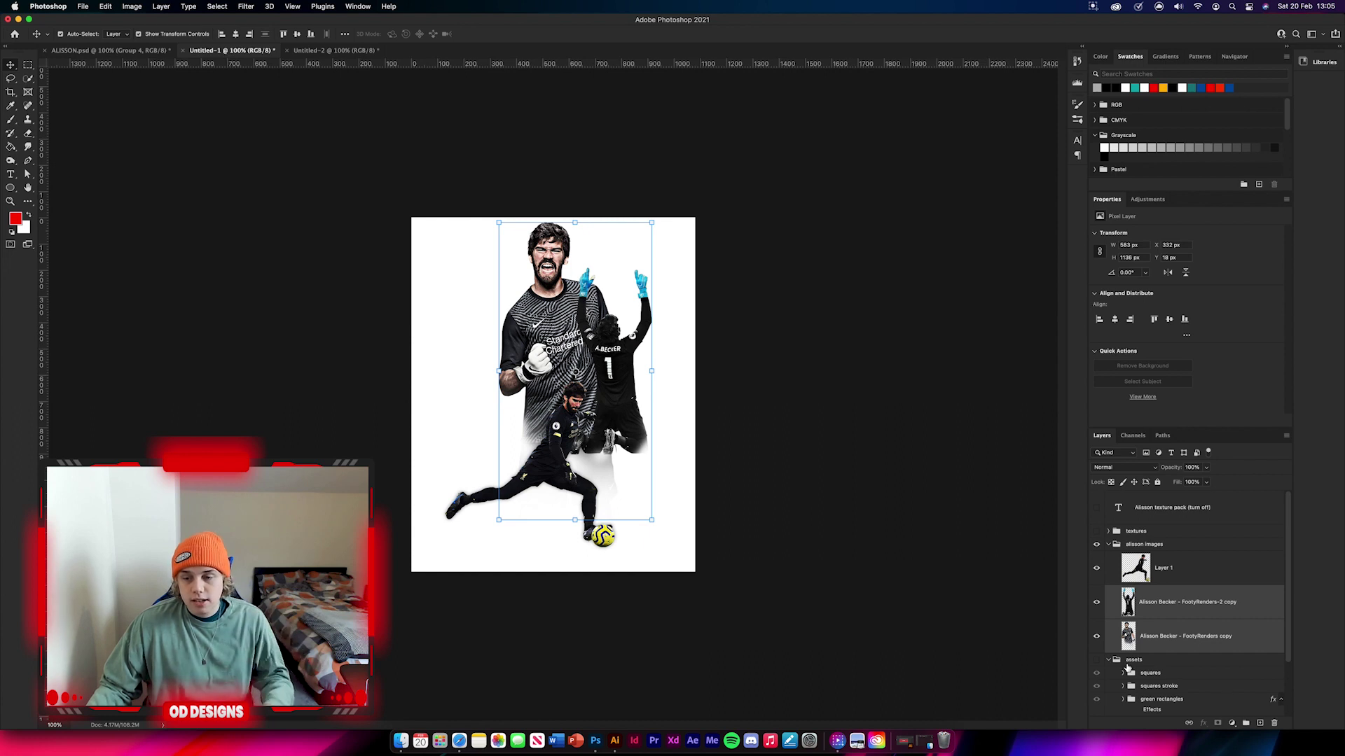
scroll(1128, 669, "down", 3)
left_click(1164, 633)
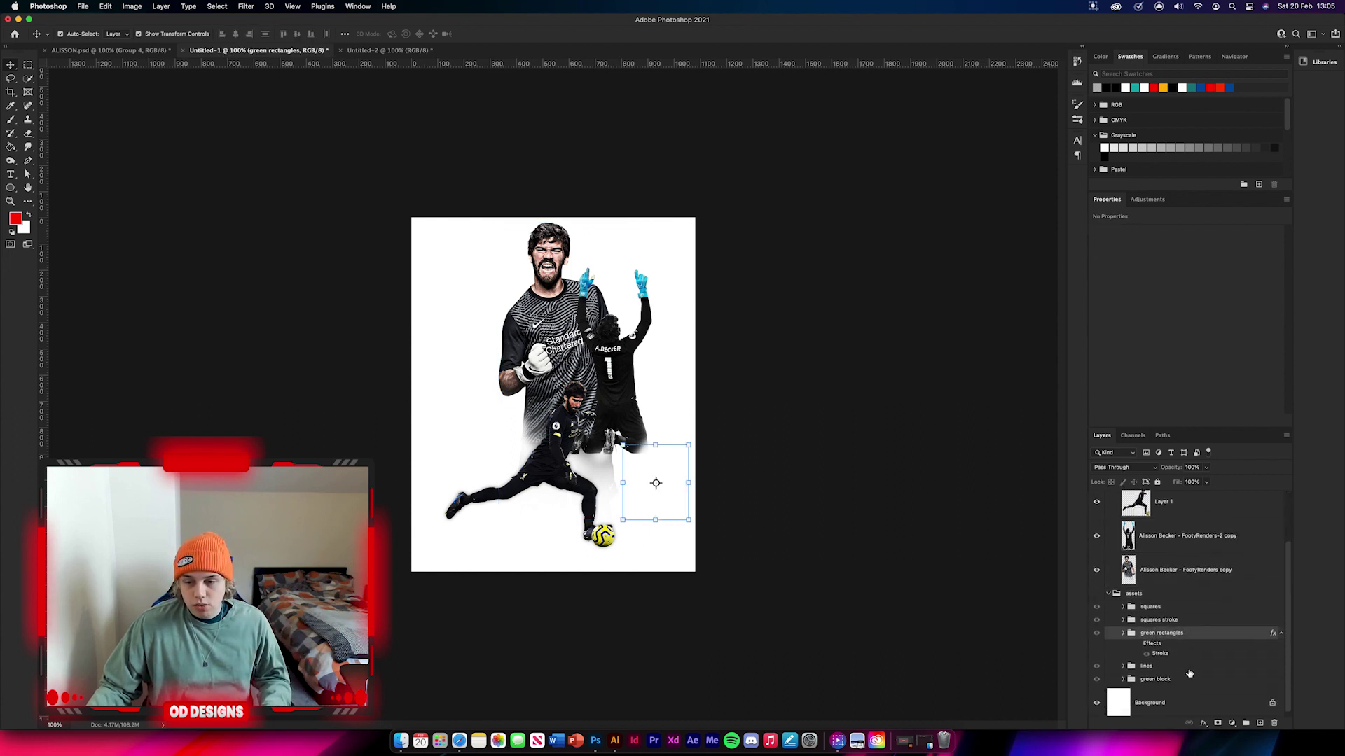
left_click(1098, 634)
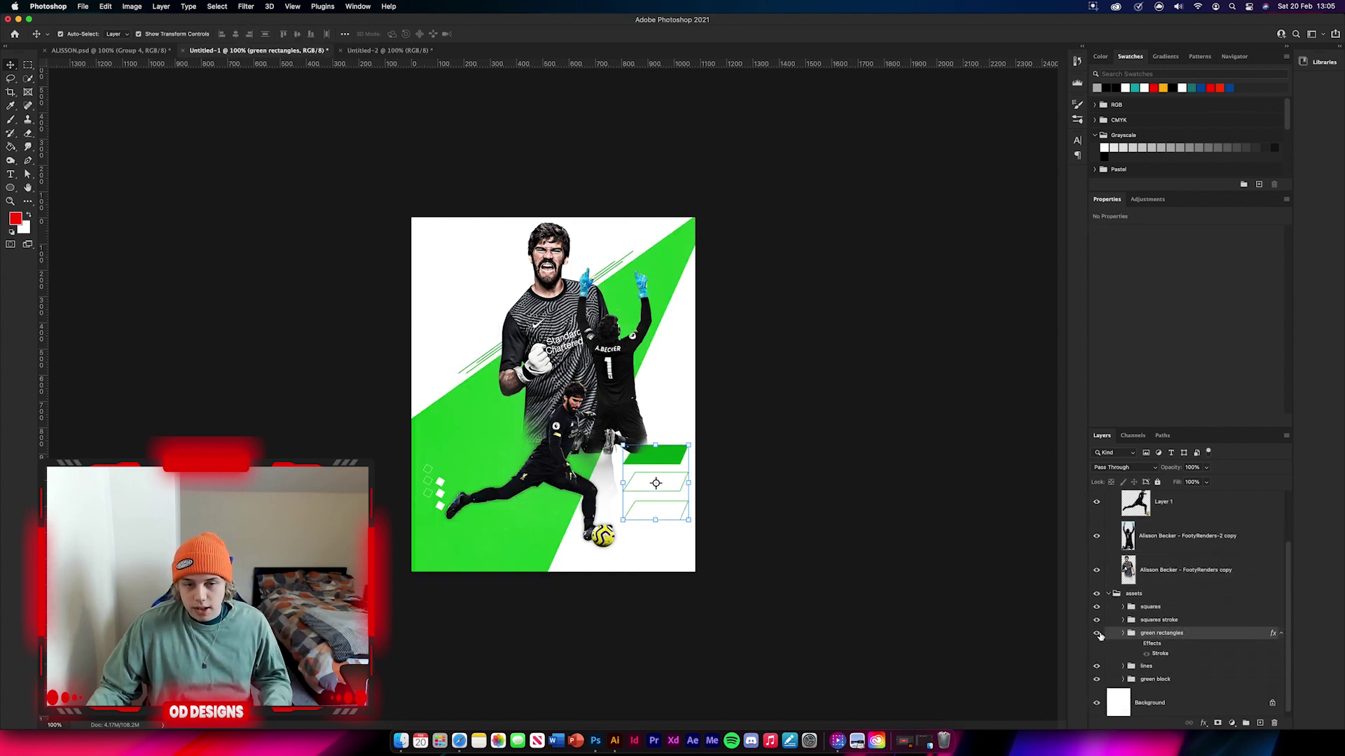
left_click_drag(1200, 638, 664, 451)
key("super+t")
left_click(532, 36)
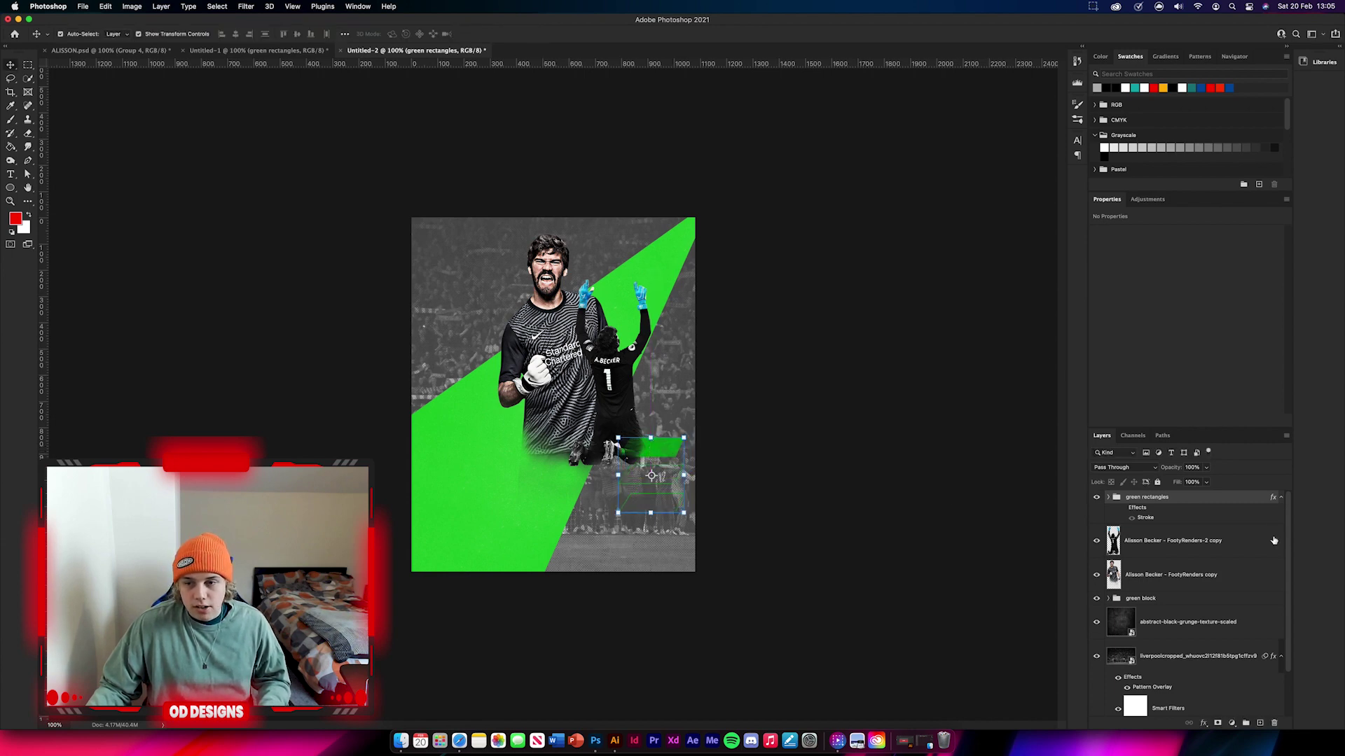
left_click_drag(1220, 498, 1178, 590)
left_click(871, 555)
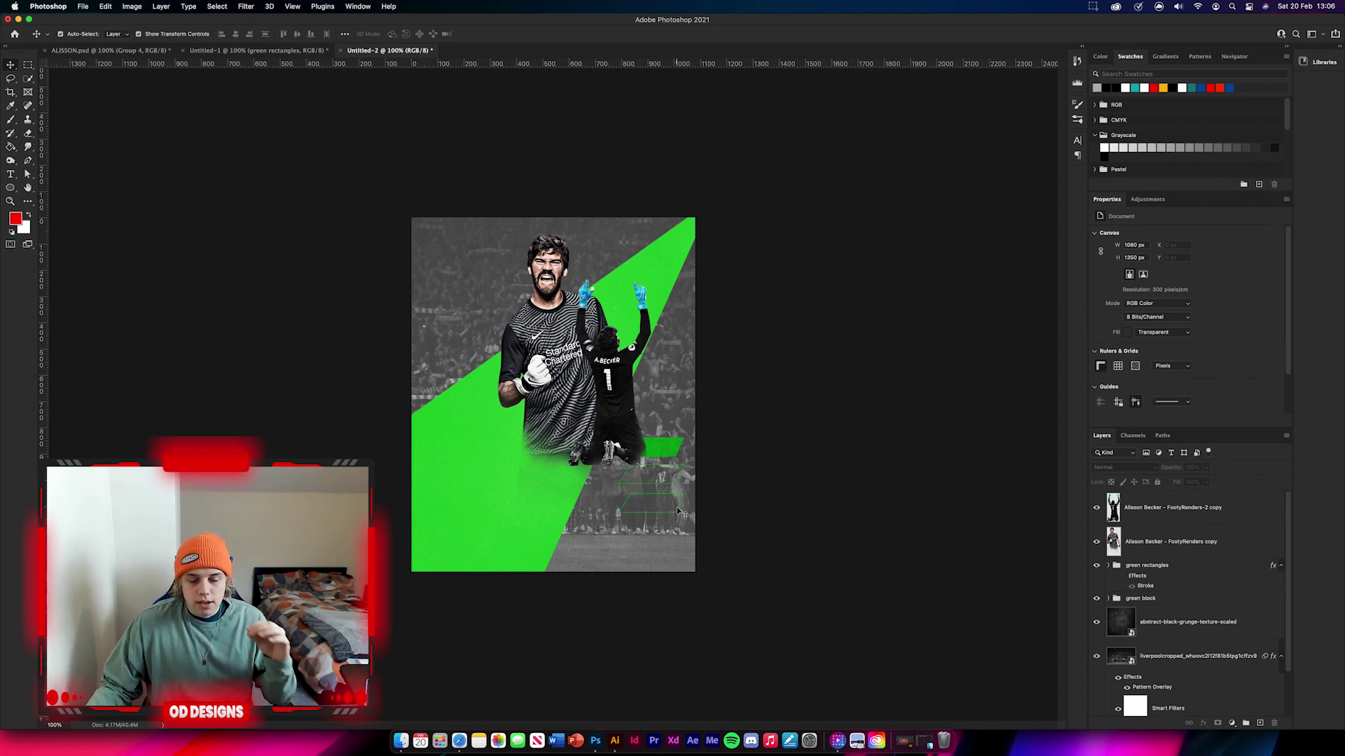
Add the heading text ALISSON in the Anton Regular font on the poster's green area
left_click(11, 174)
left_click(133, 33)
type("Anton")
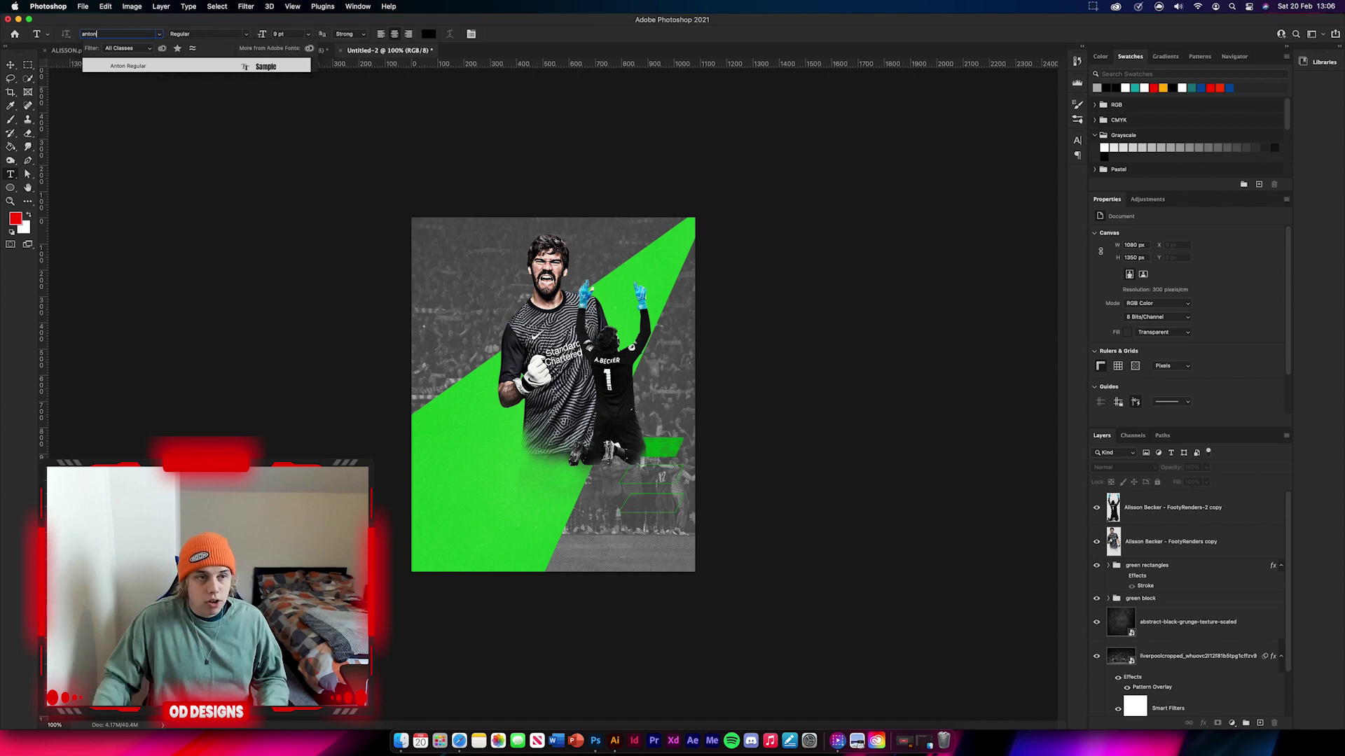
key("Return")
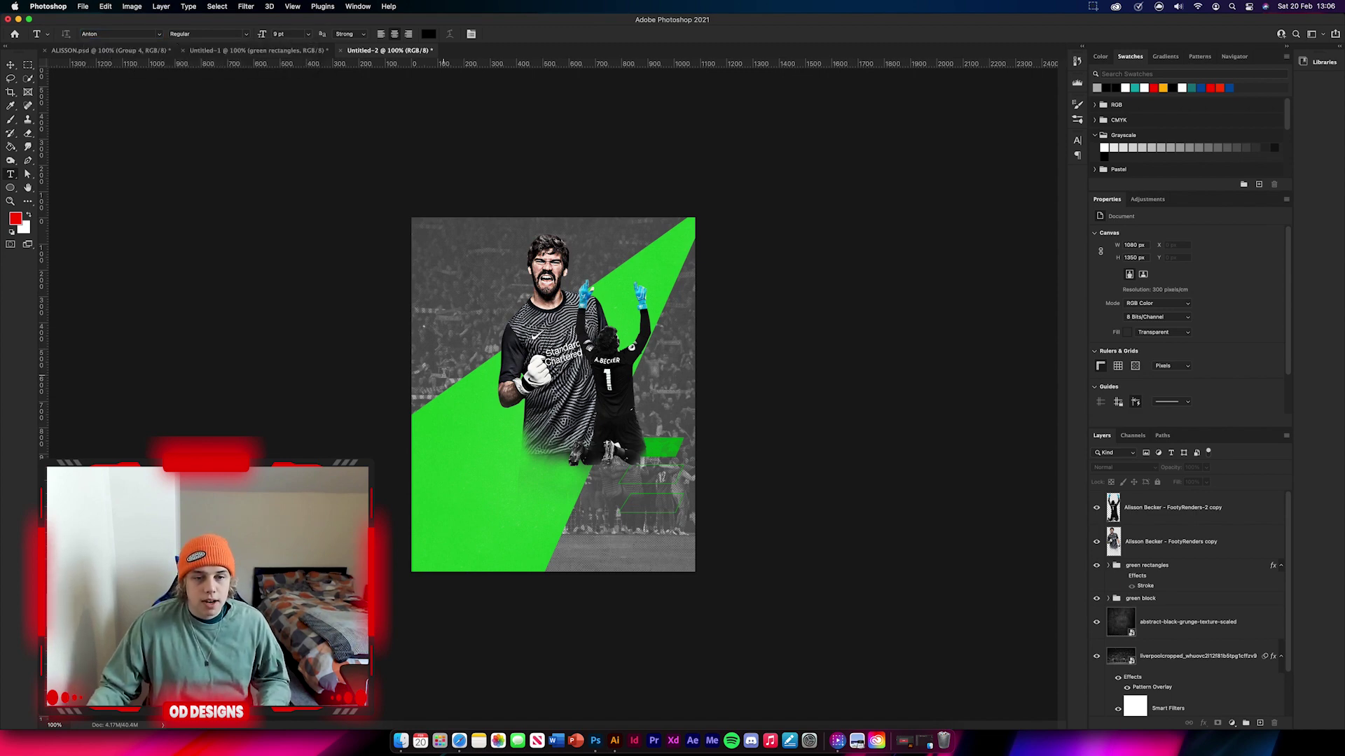
left_click(456, 419)
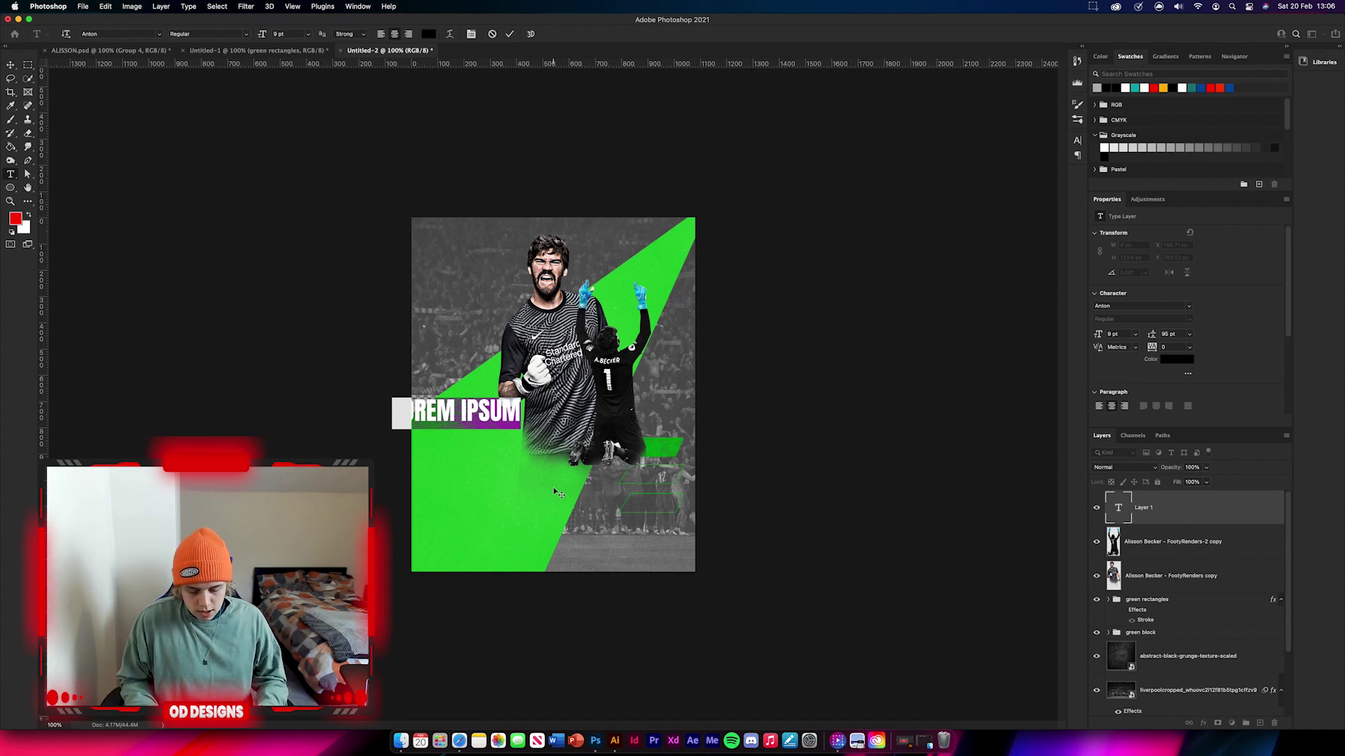
type("ALISSON")
left_click(15, 65)
Scale the ALISSON heading up to span the full canvas width, about 1079 x 448 px
key("super+t")
left_click_drag(492, 428, 690, 516)
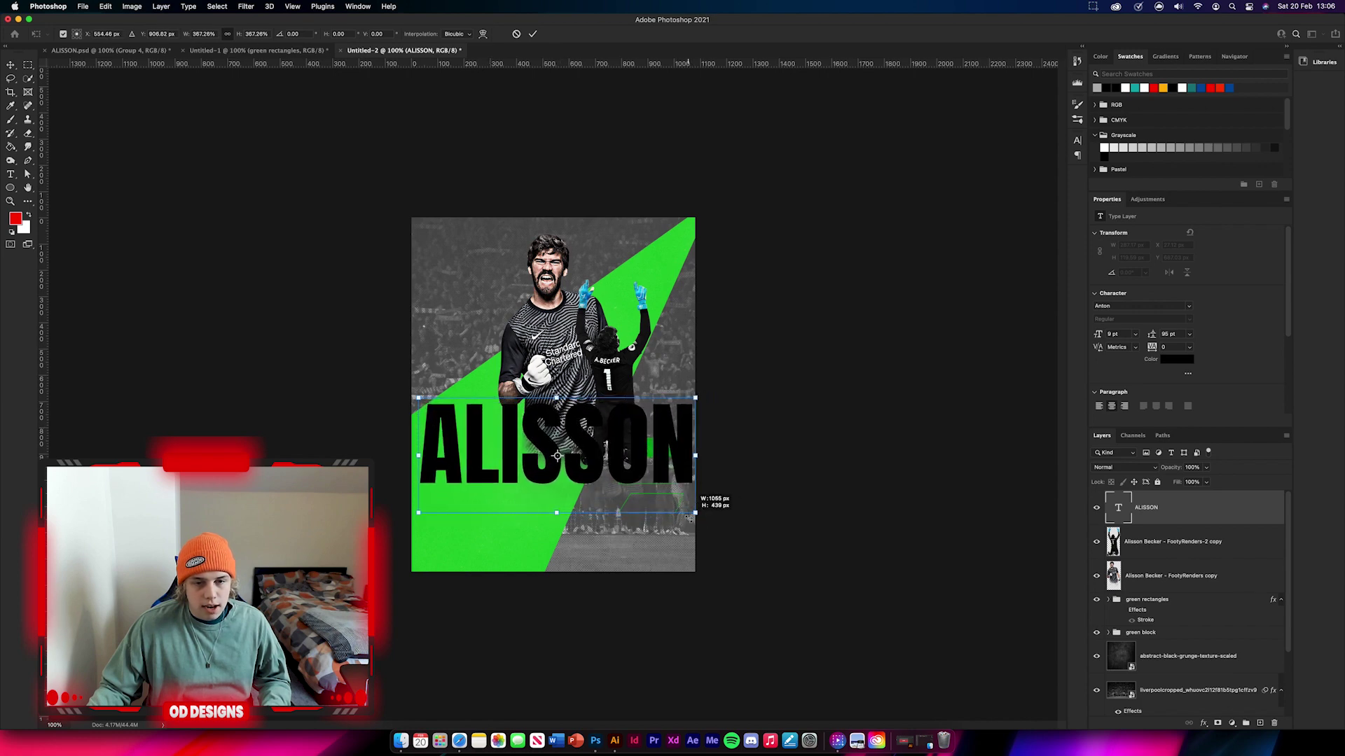
left_click_drag(418, 398, 410, 395)
left_click(532, 33)
Set the ALISSON heading's text colour to white (ffffff)
left_click(1176, 360)
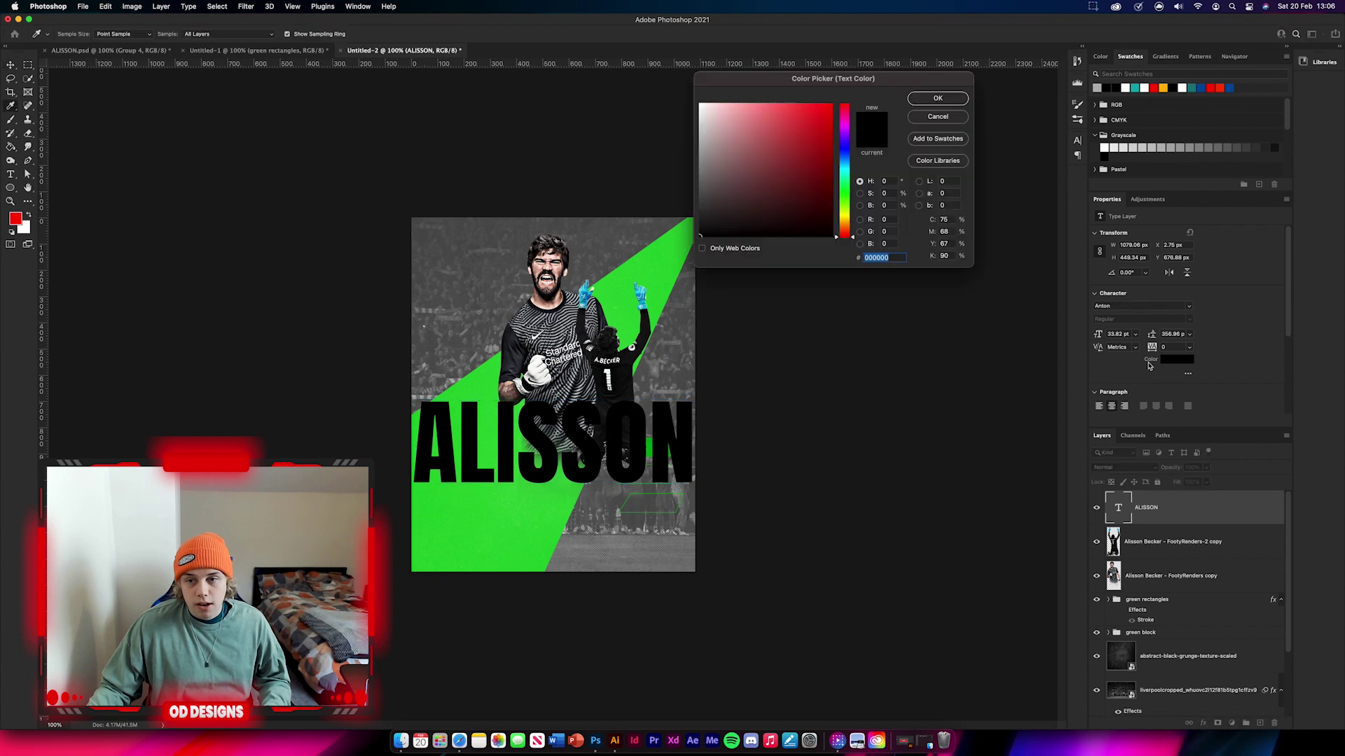
type("ffffff")
left_click(936, 99)
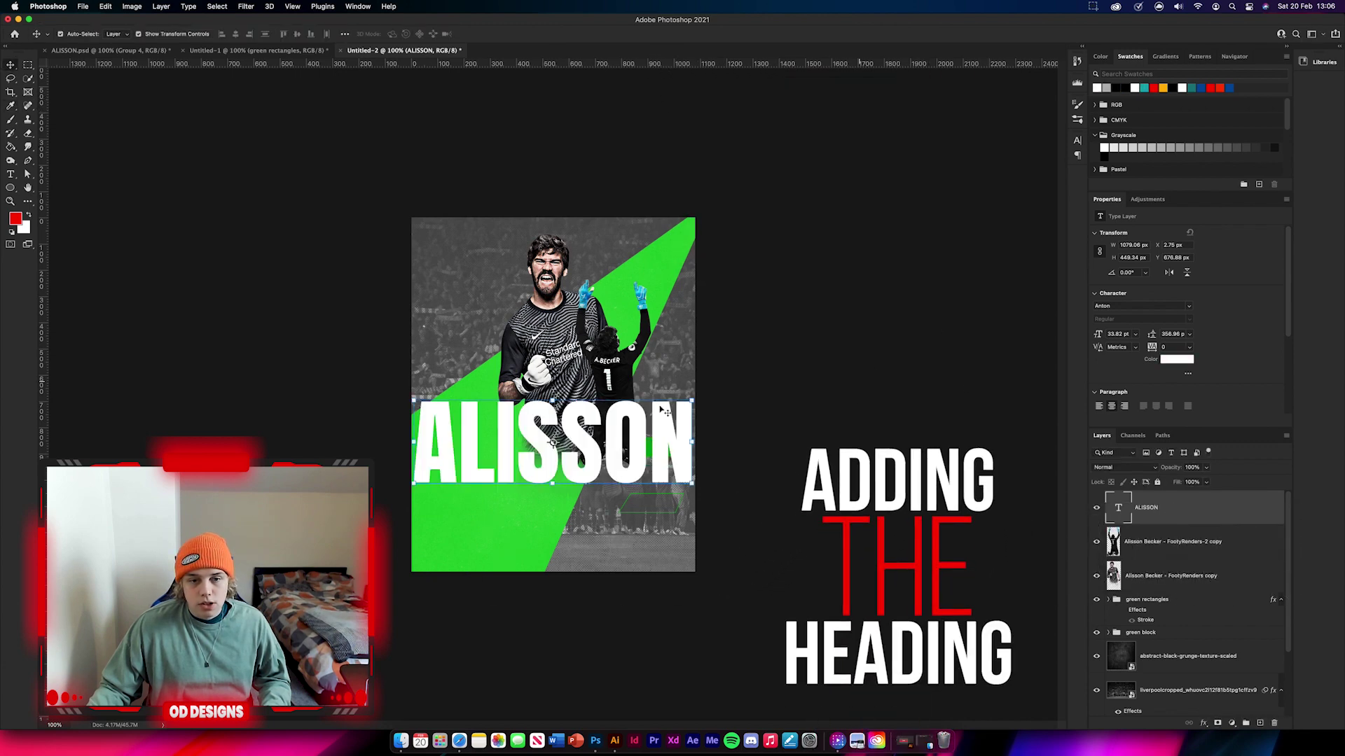
left_click(853, 438)
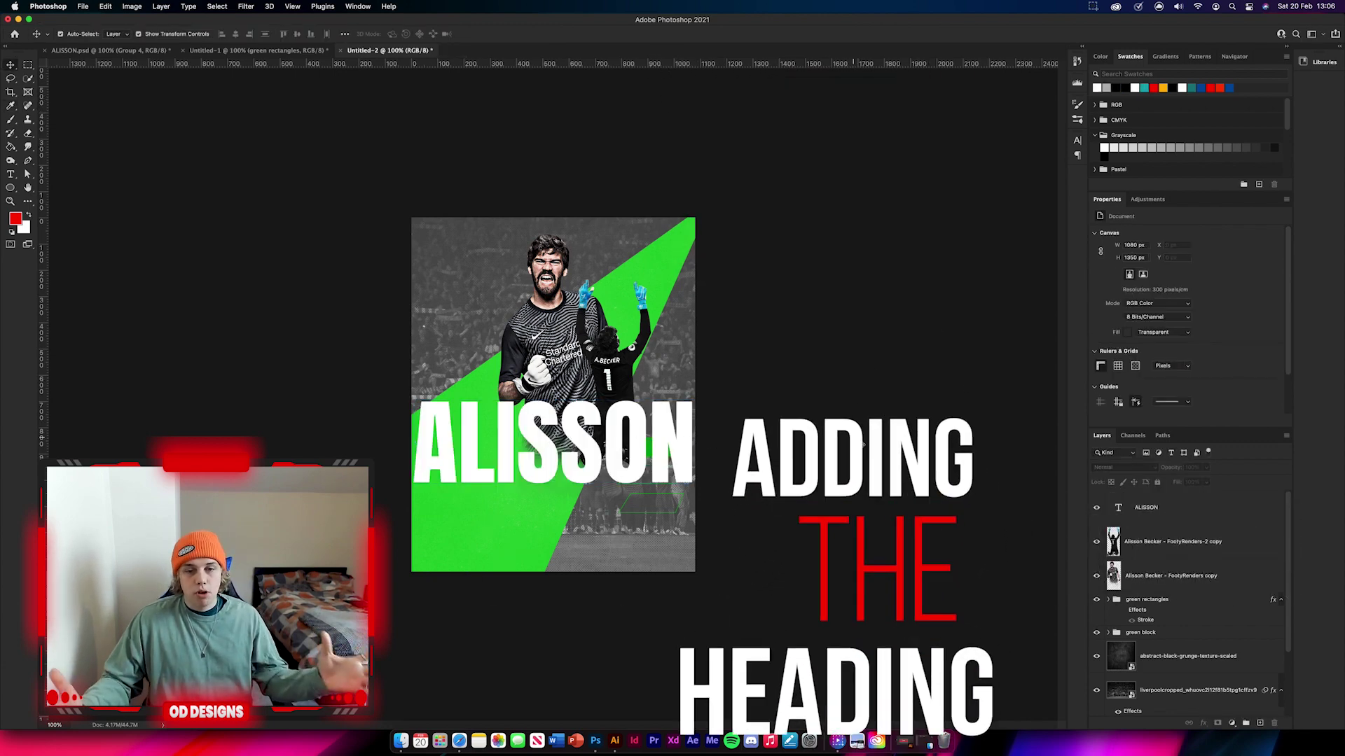
Move the ALISSON heading straight up by about 35 px
left_click(676, 434)
left_click_drag(676, 434, 696, 402)
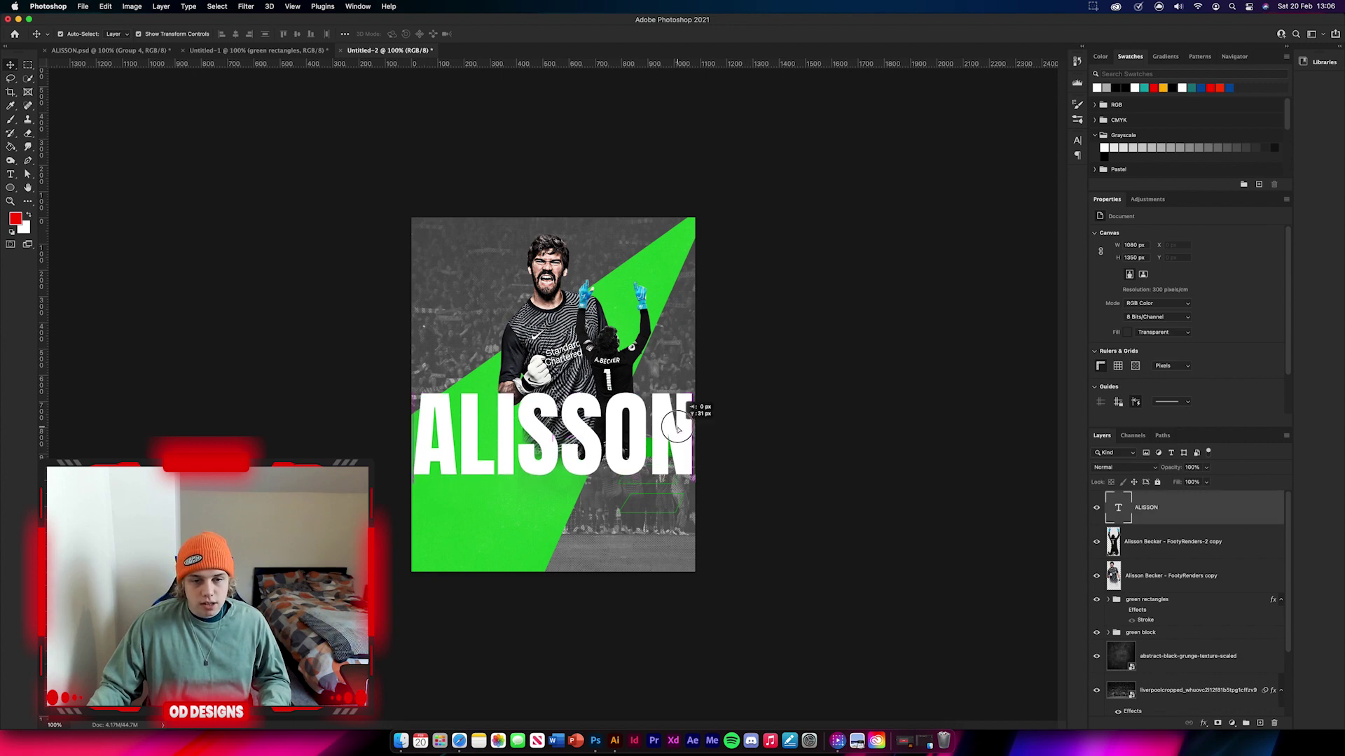
left_click(864, 456)
left_click(662, 447)
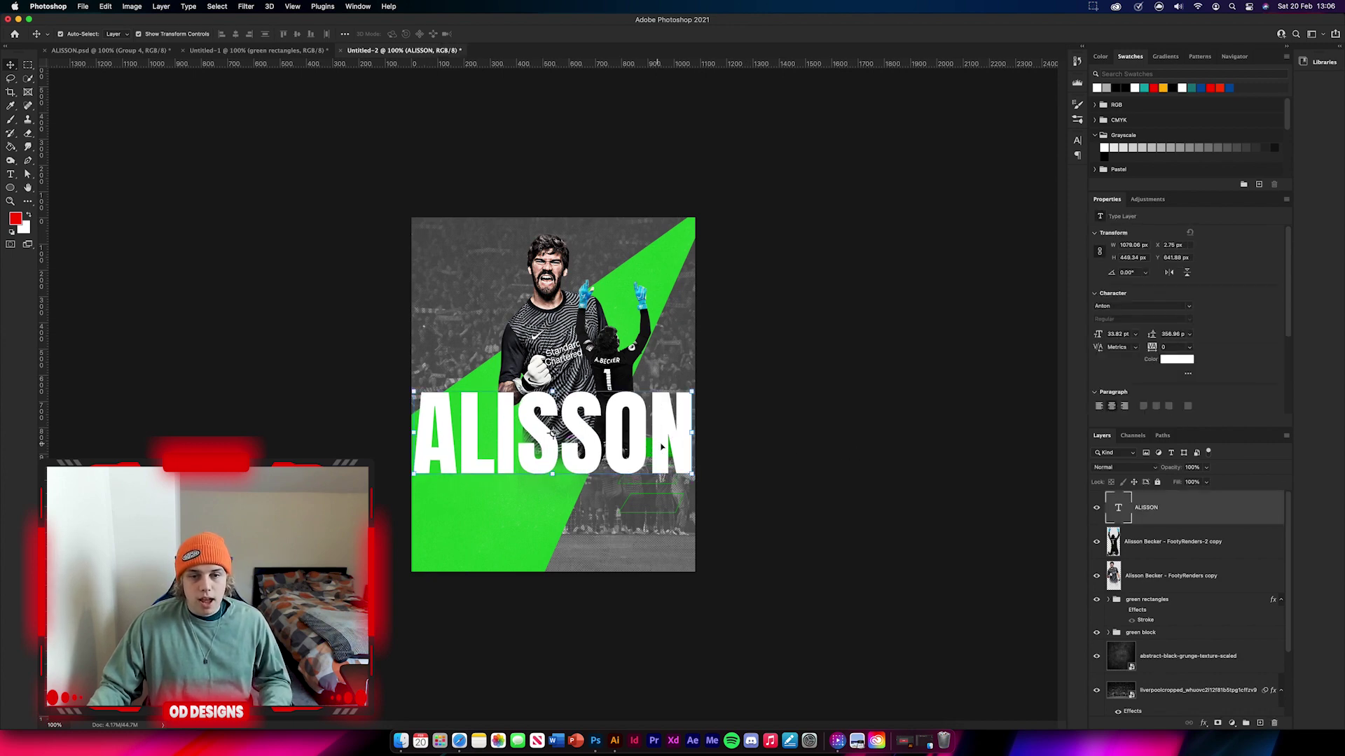
Show the textures group in Untitled-1 and copy its AdobeStock_233327250 layer into Untitled-2, covering the ALISSON heading
left_click(265, 50)
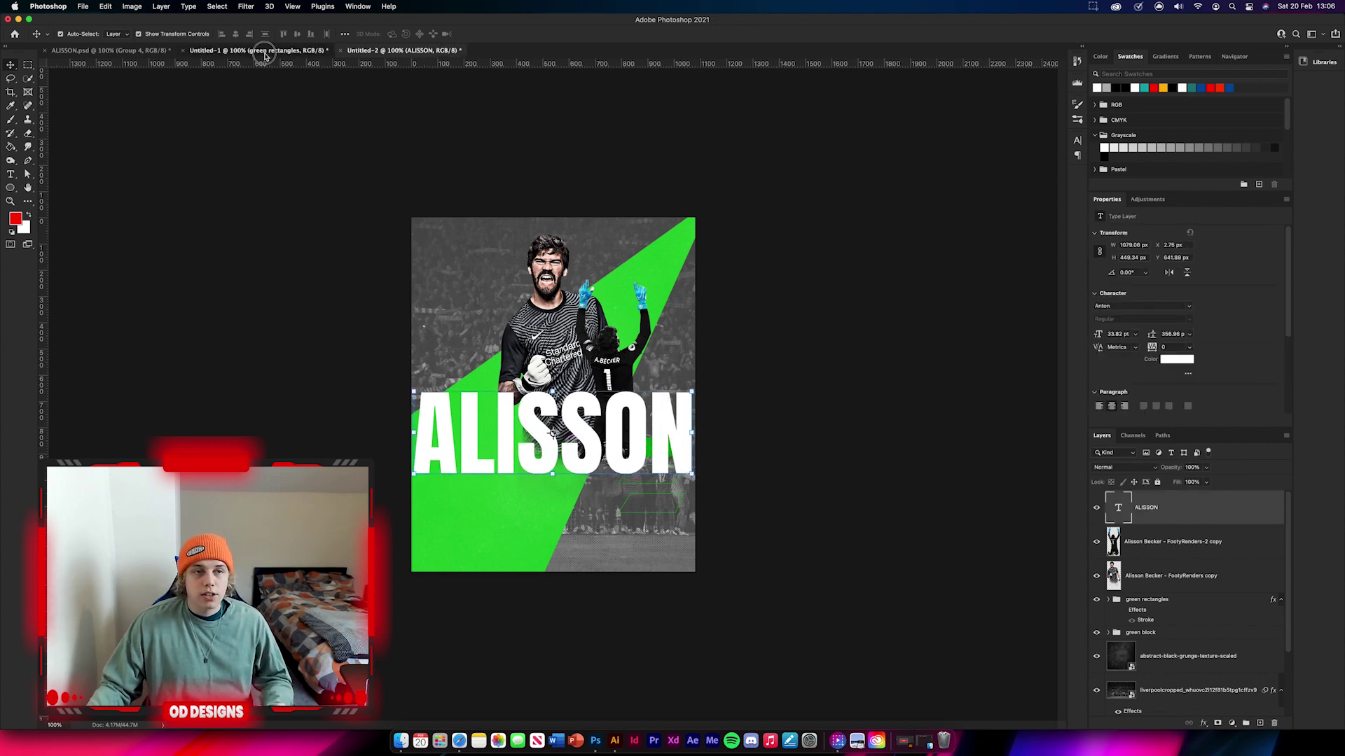
left_click(1097, 532)
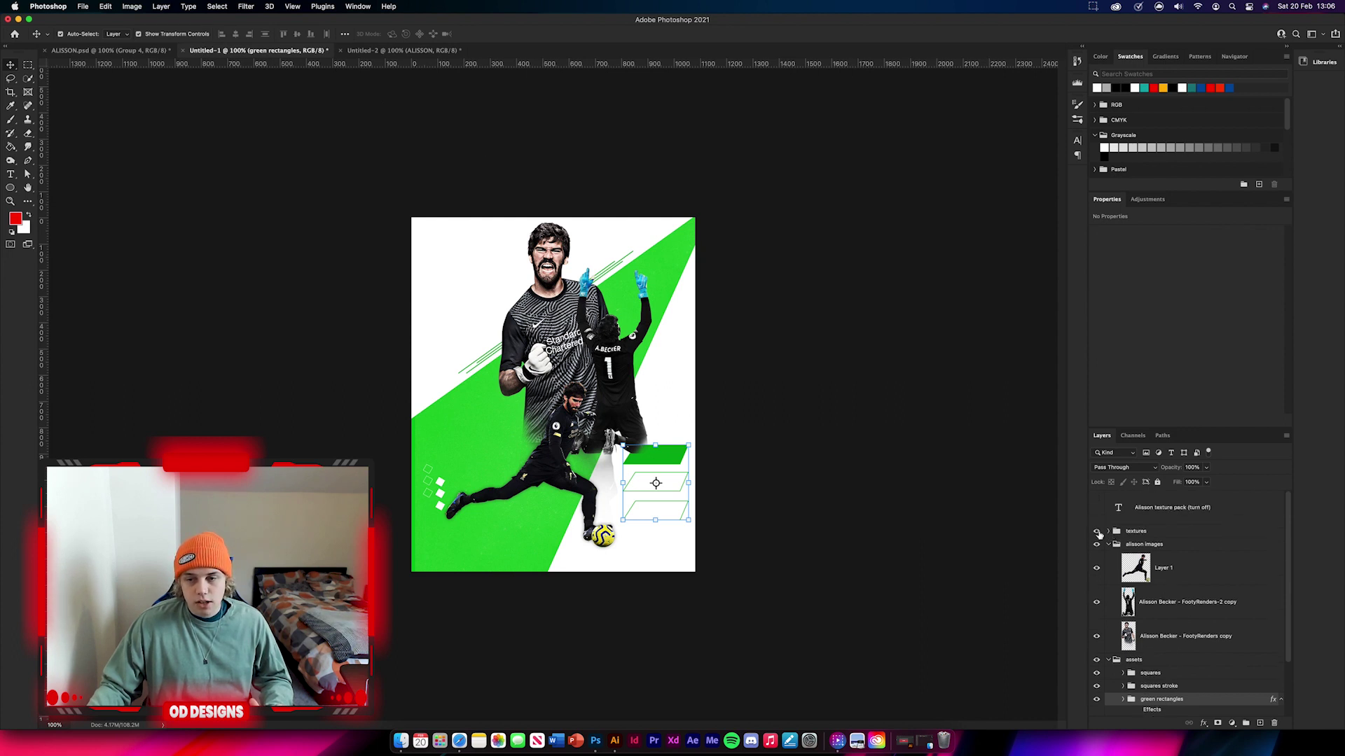
left_click(1109, 531)
scroll(1191, 602, "down", 5)
scroll(1201, 600, "down", 3)
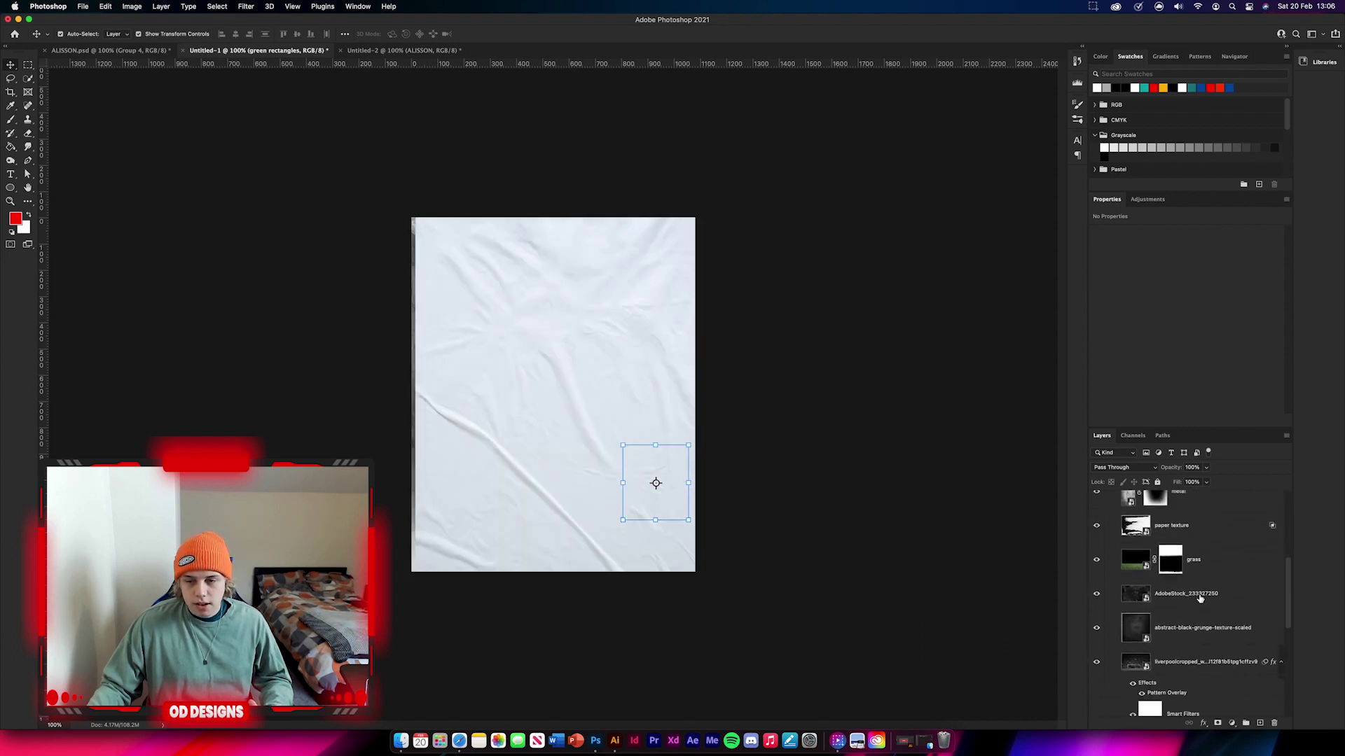
left_click(1200, 550)
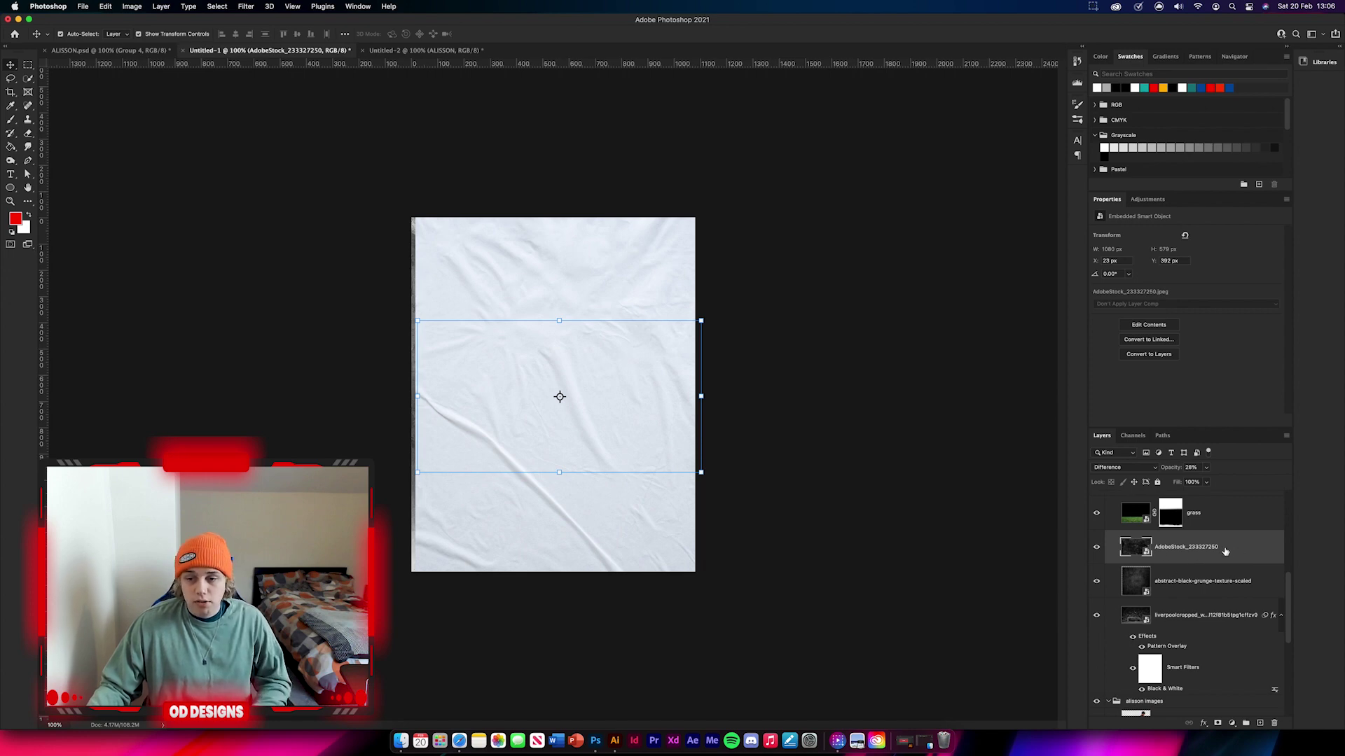
left_click_drag(1225, 552, 609, 446)
key("super+t")
left_click(500, 34)
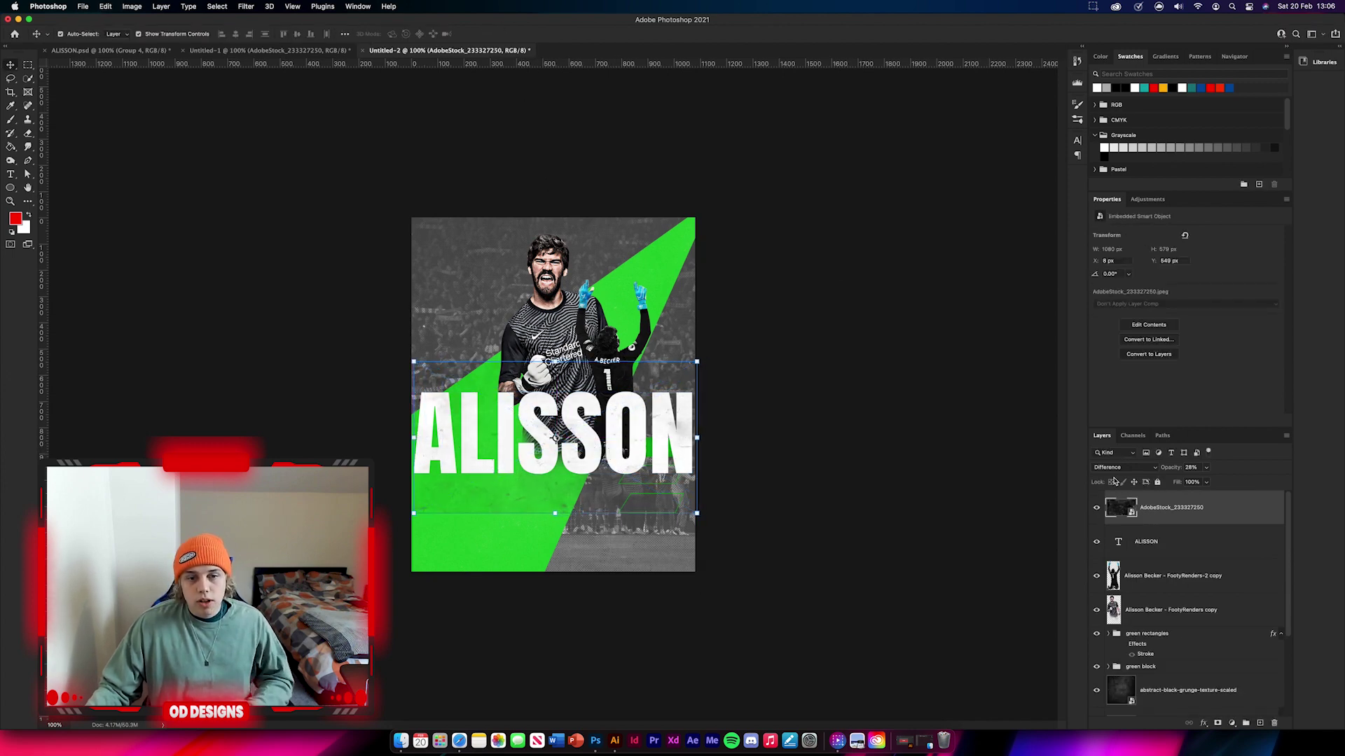
Keep Difference blending on the AdobeStock_233327250 texture and clip it to the ALISSON text layer
left_click(1130, 470)
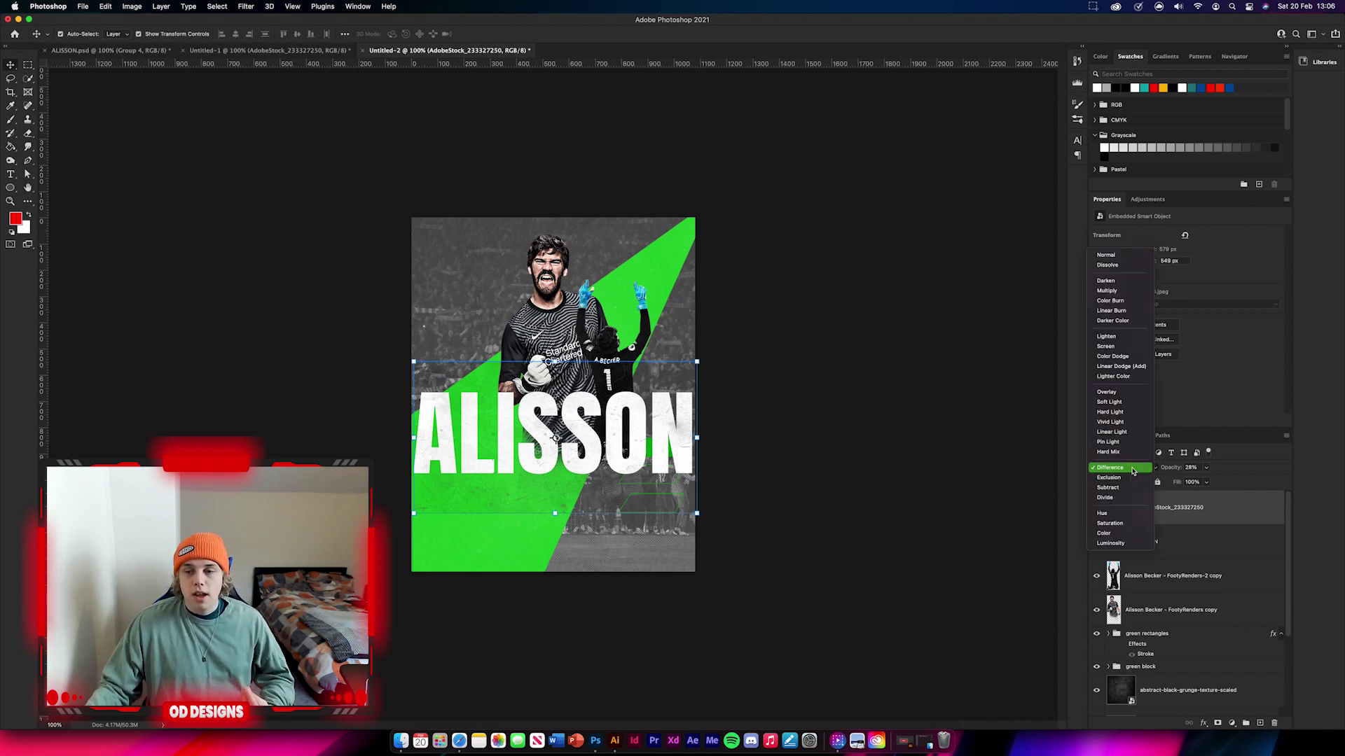
left_click(1133, 470)
left_click(919, 480)
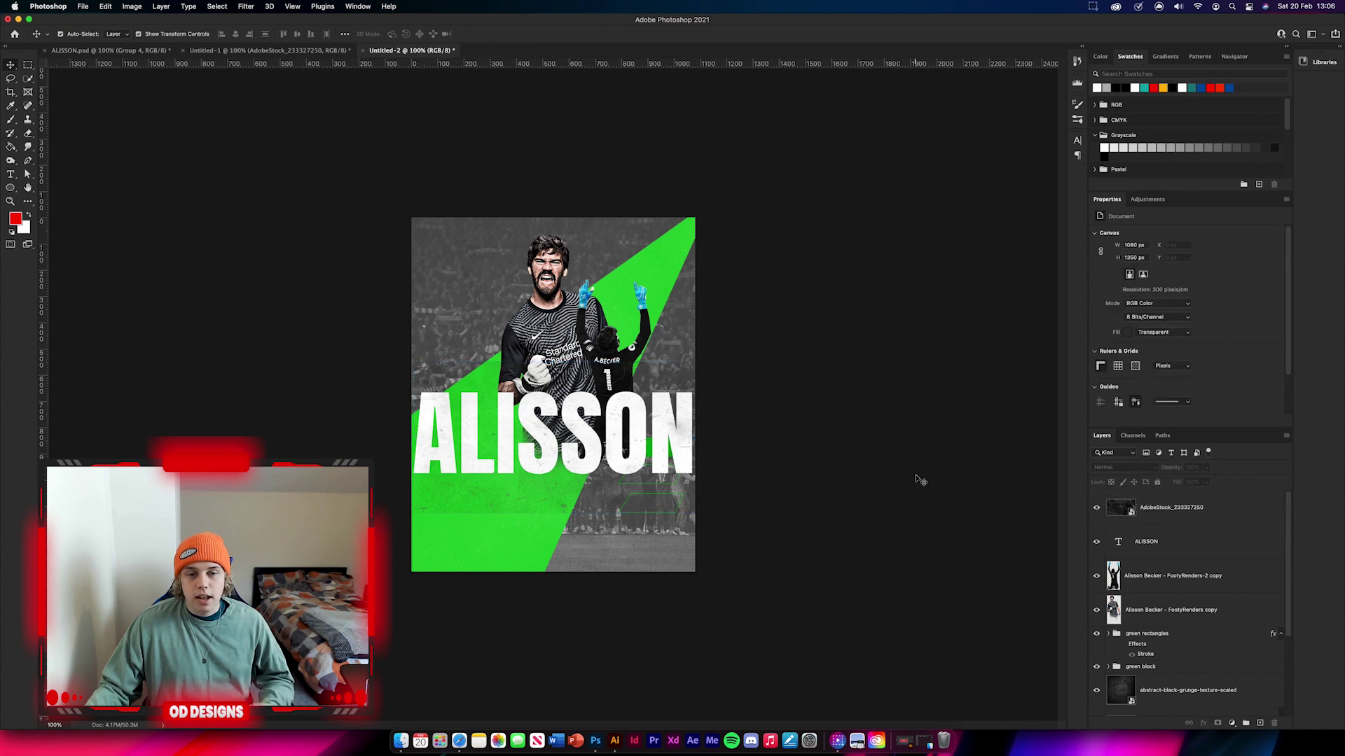
left_click(1188, 521, "alt")
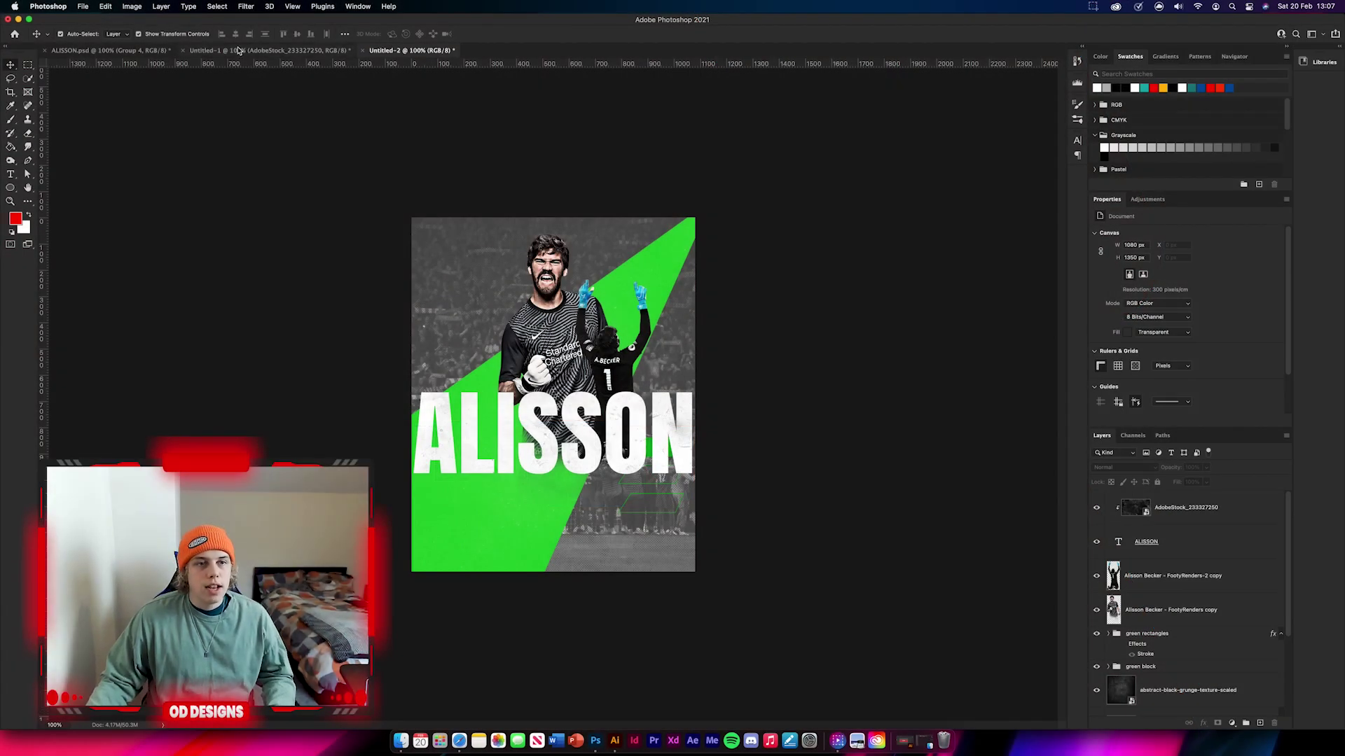
Copy the masked grass layer from Untitled-1 into Untitled-2 as the uppermost layer, along the poster's bottom edge
left_click(238, 50)
left_click(1244, 667)
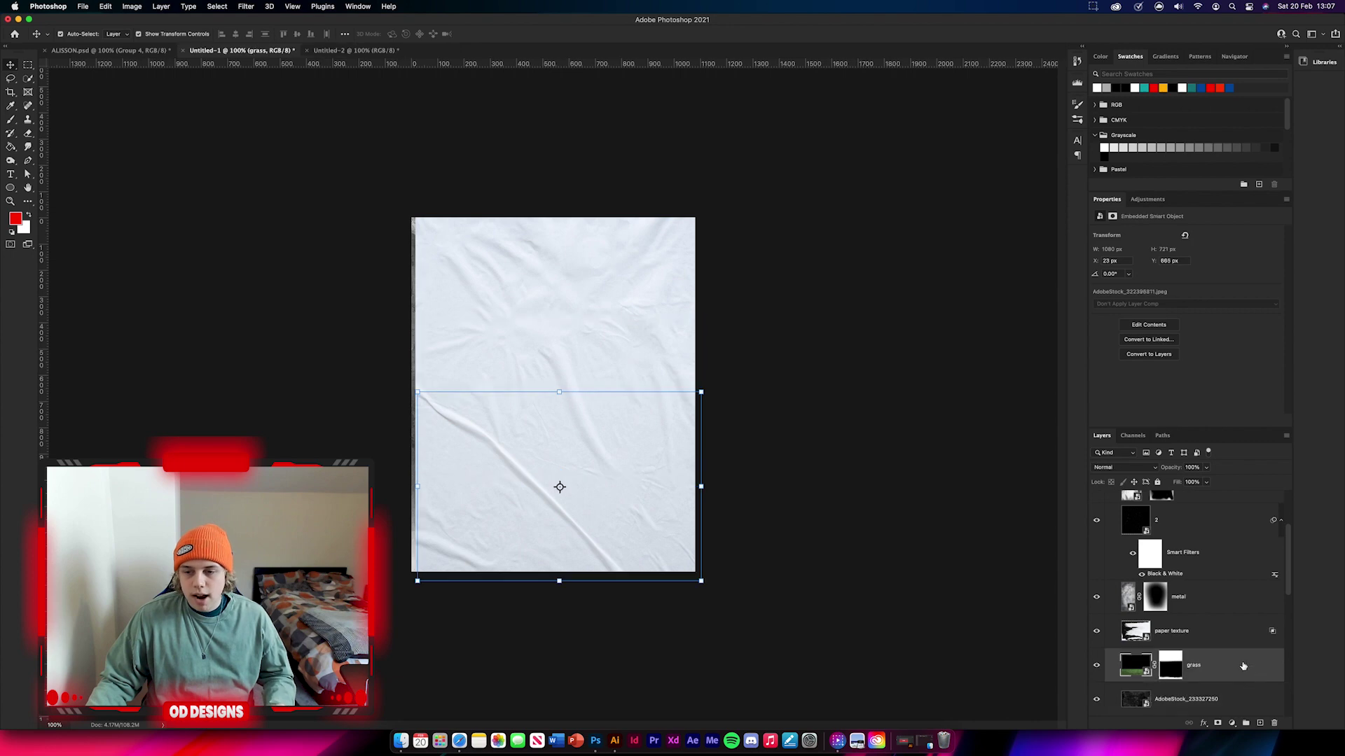
left_click_drag(1249, 666, 590, 497)
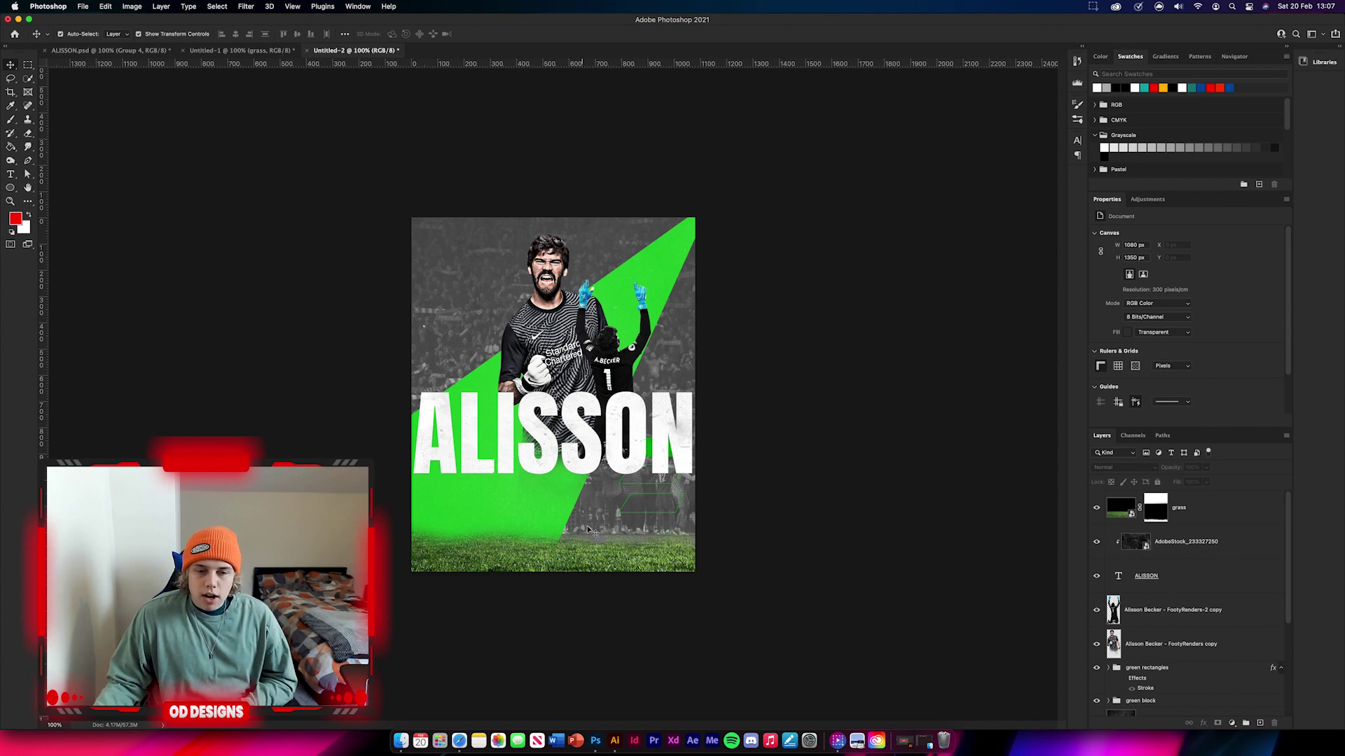
Hide the textures group in Untitled-1 and copy the kicking player, Layer 1, into Untitled-2, standing on the grass in front of the heading
left_click(289, 51)
scroll(1128, 533, "up", 3)
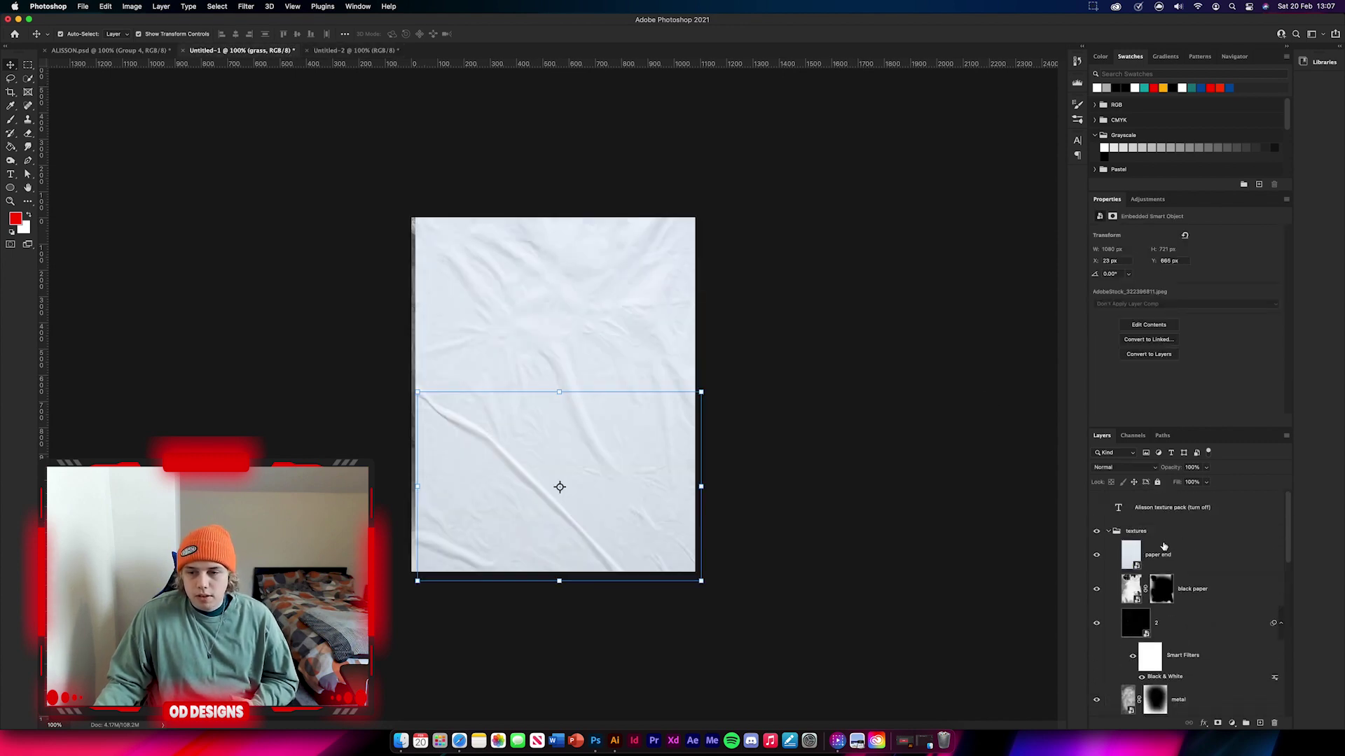
left_click(1098, 506)
scroll(1189, 575, "down", 5)
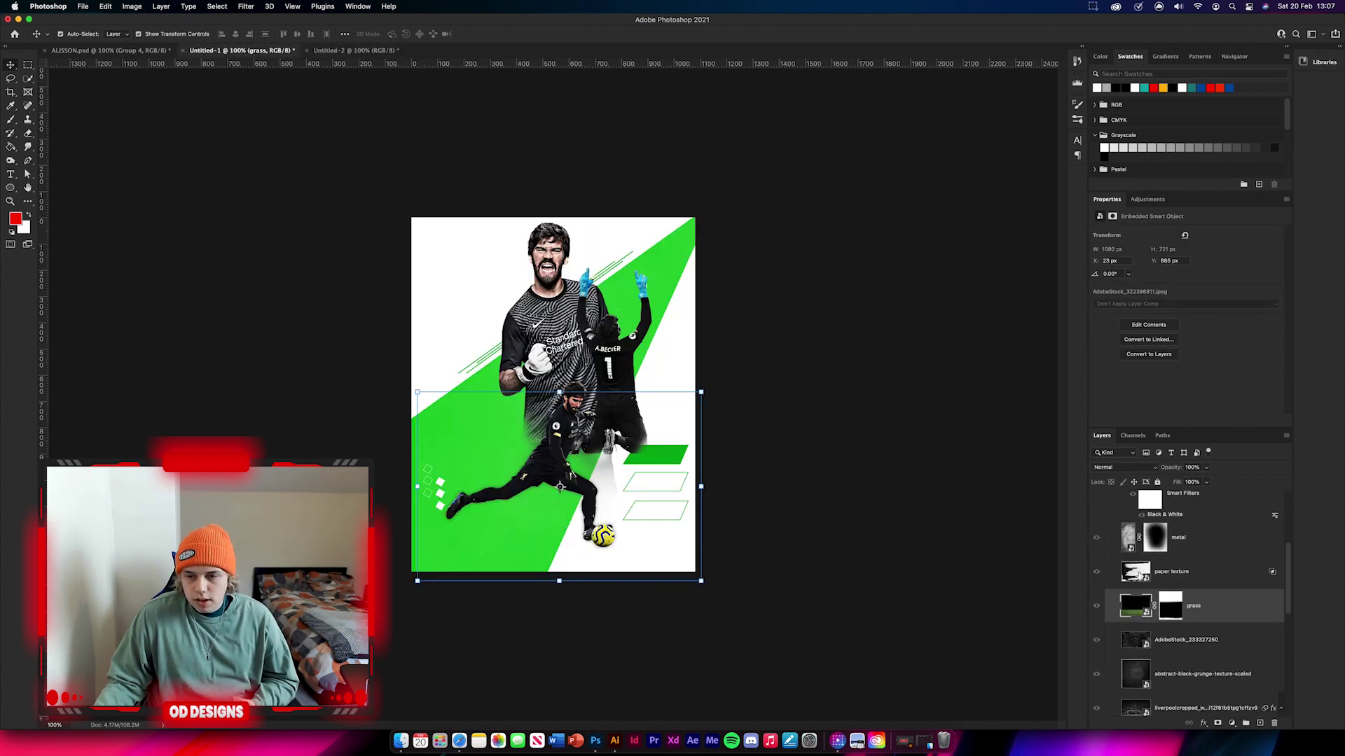
left_click_drag(1189, 575, 544, 489)
left_click(896, 571)
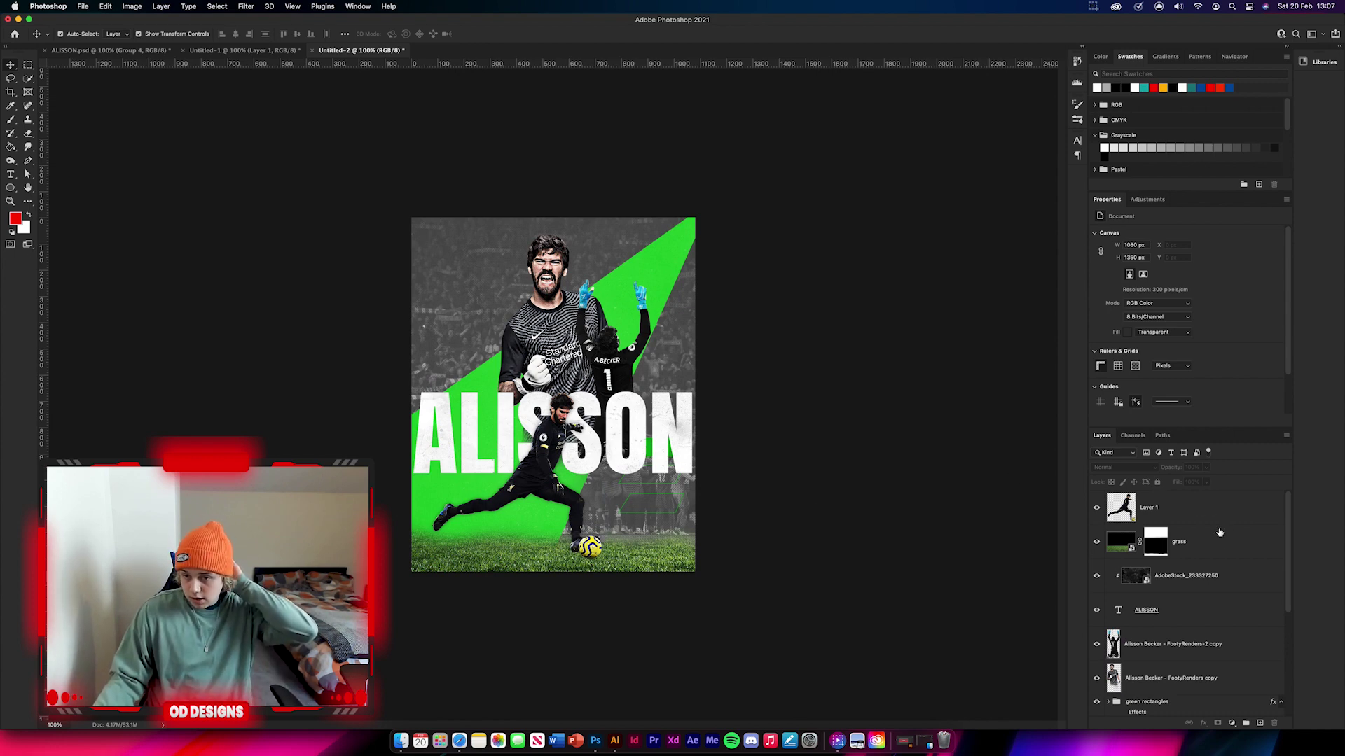
Add a new layer named shadow between the kicking player and the grass, and activate the Brush tool
left_click(1260, 723)
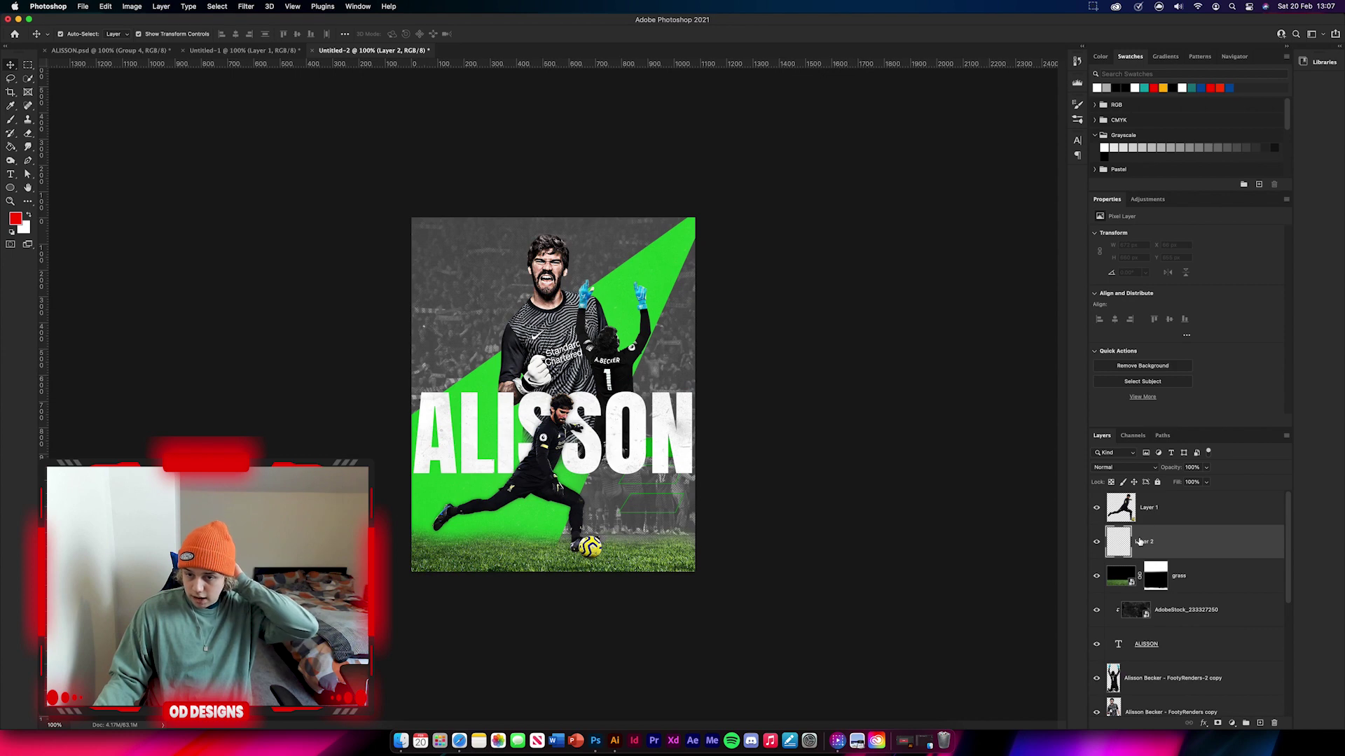
double_click(1142, 543)
type("shadow")
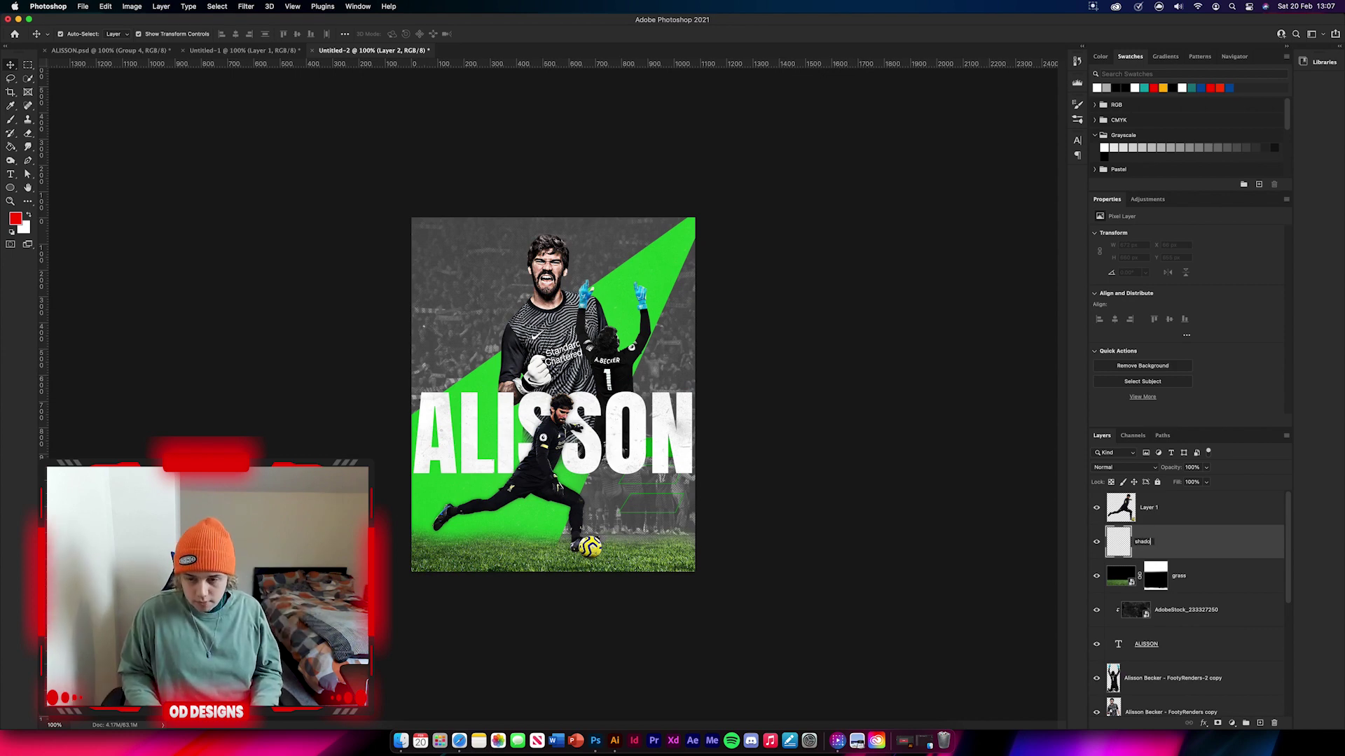
key("Return")
left_click(11, 120)
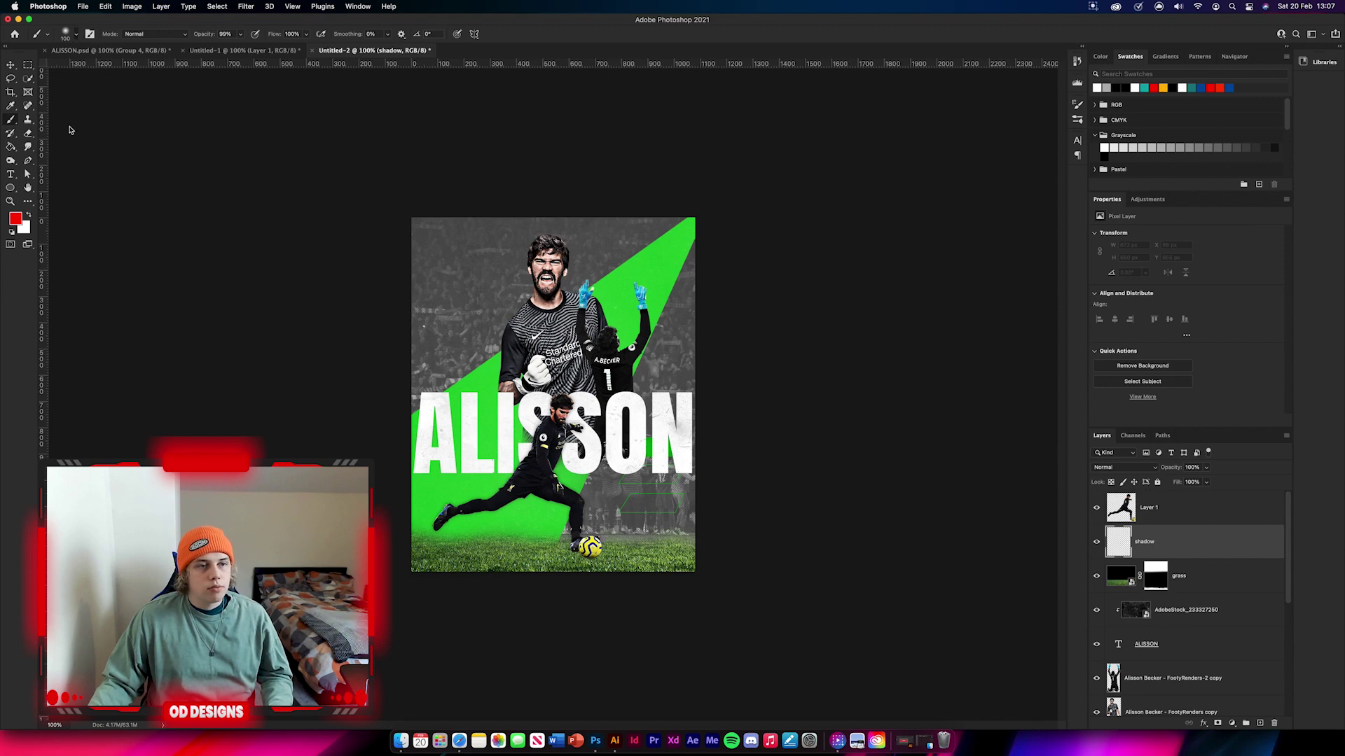
Paint soft black shadows with the Soft Round brush on the shadow layer, under the ball and along the grass beneath the kicking player
left_click(70, 33)
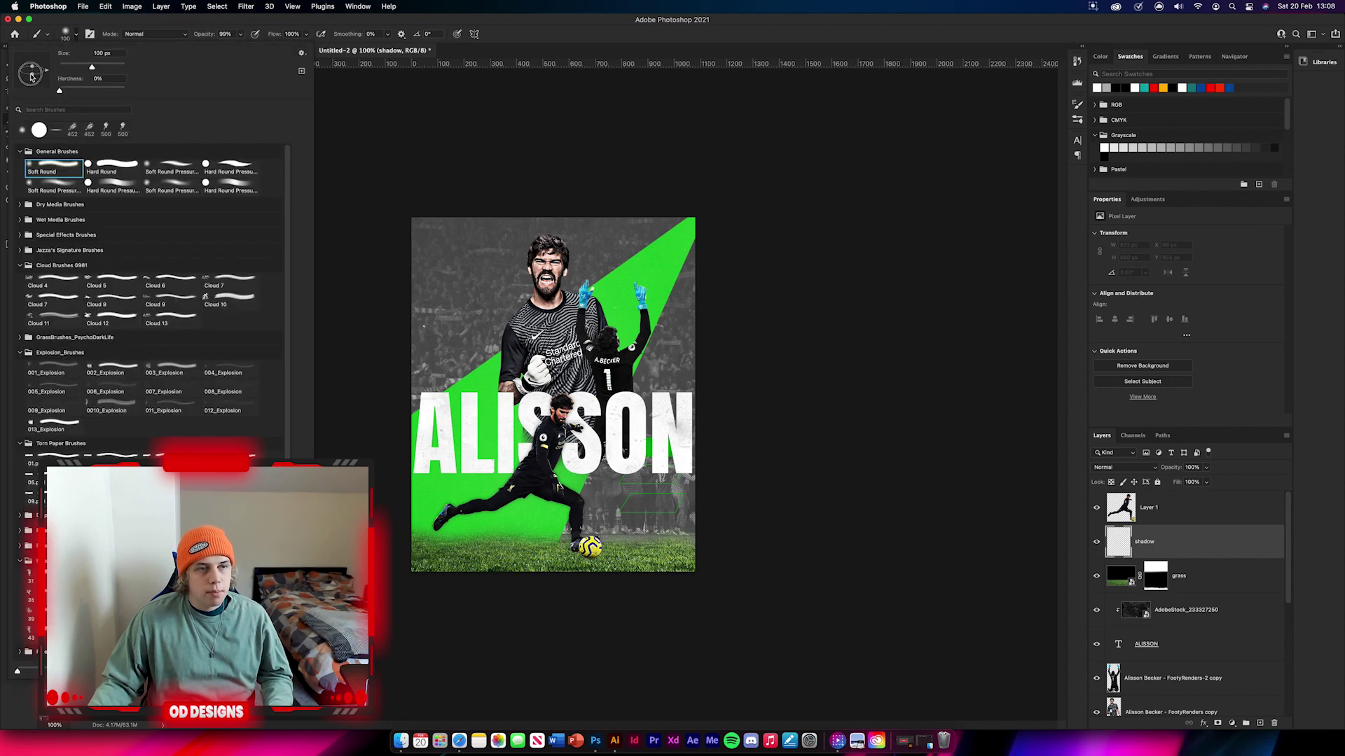
left_click(76, 37)
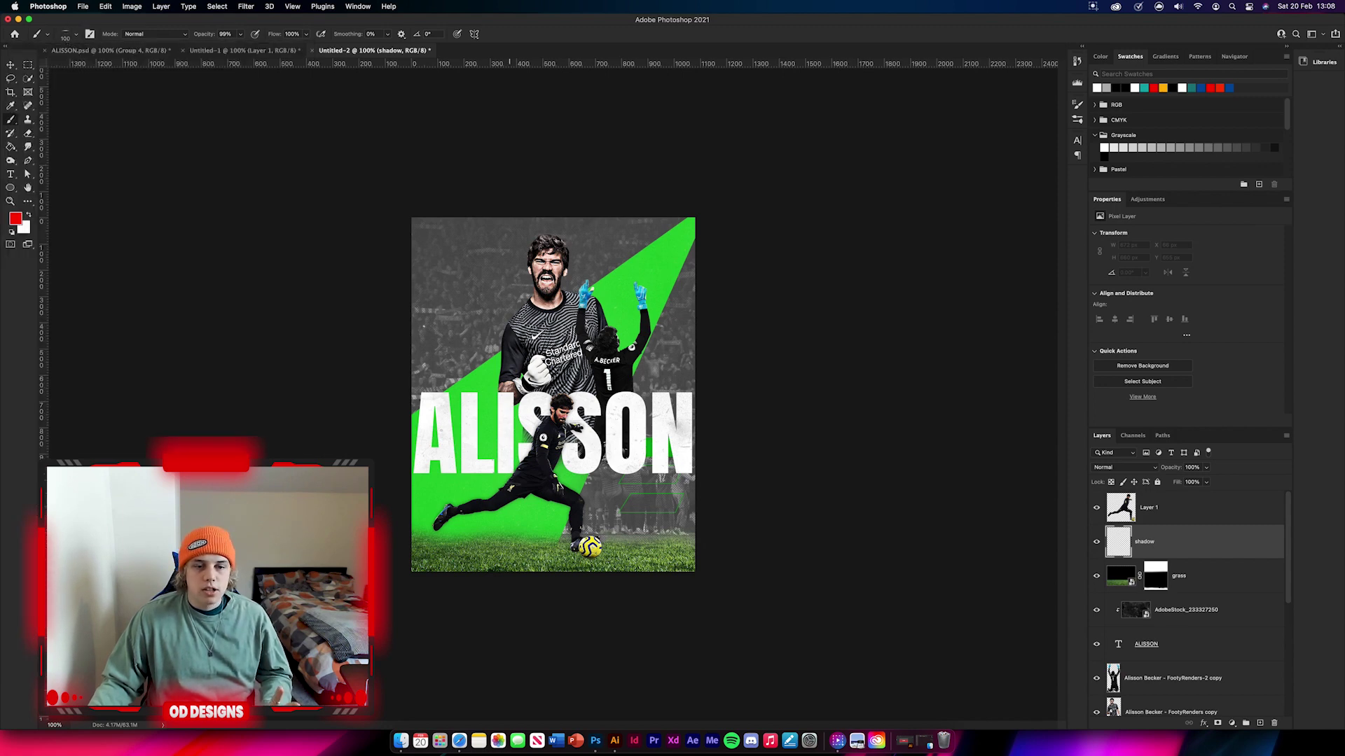
left_click(10, 233)
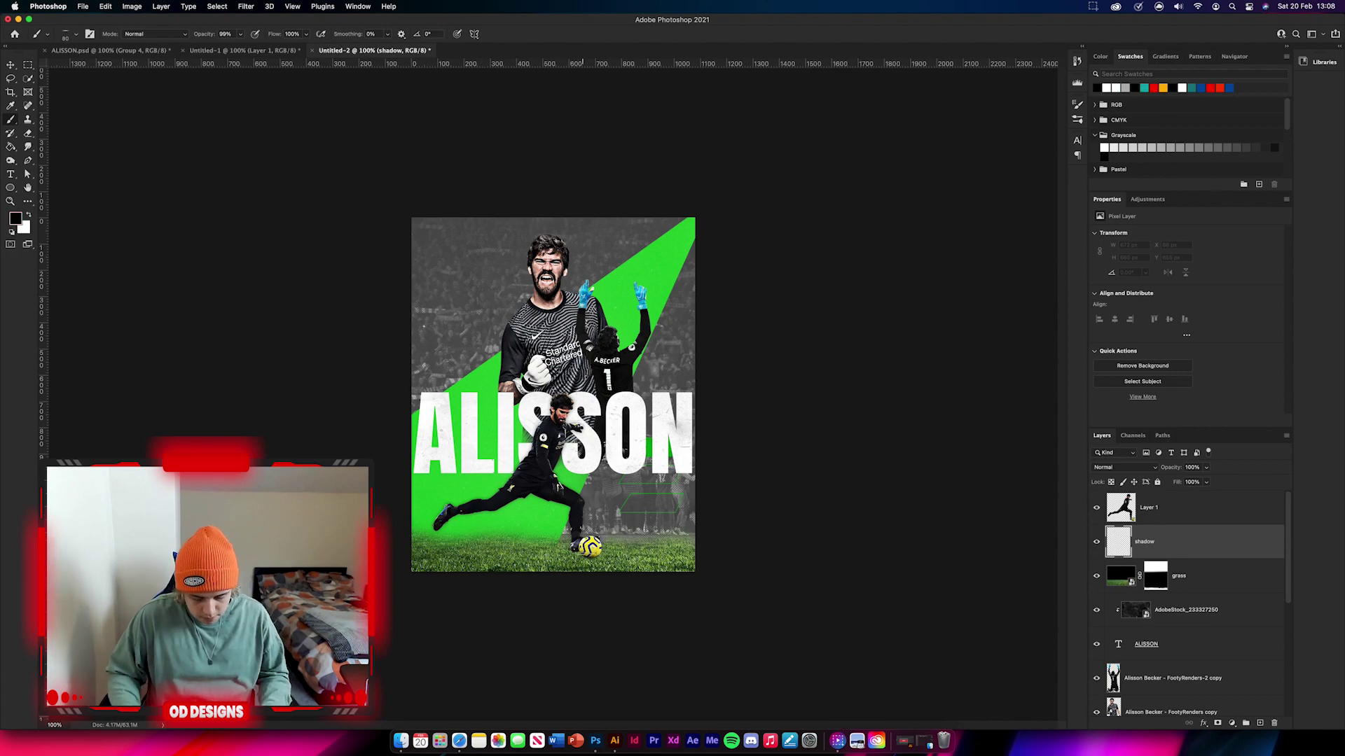
key("super+plus")
key("super+plus")
key("super+plus")
scroll(606, 482, "down", 10)
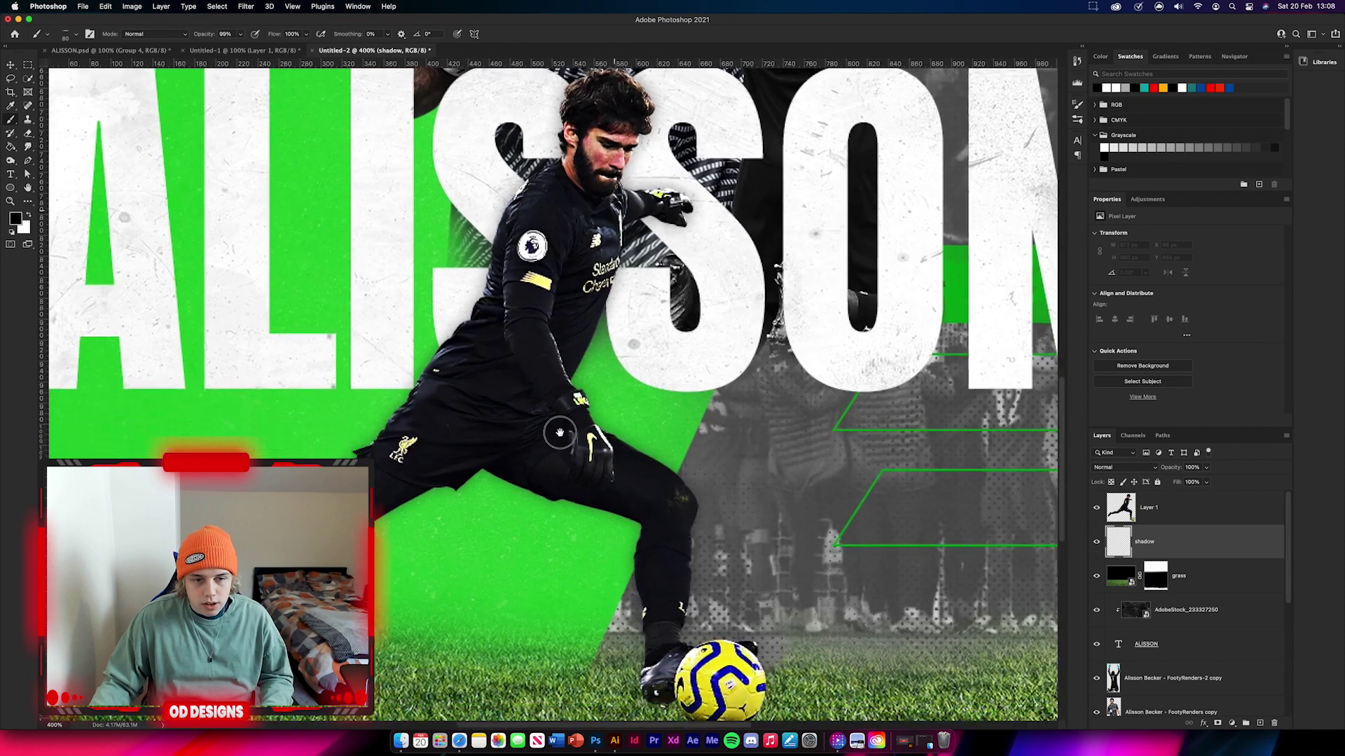
mouse_move(641, 559)
left_mouse_down()
mouse_move(707, 560)
mouse_move(690, 564)
mouse_move(749, 587)
left_mouse_up()
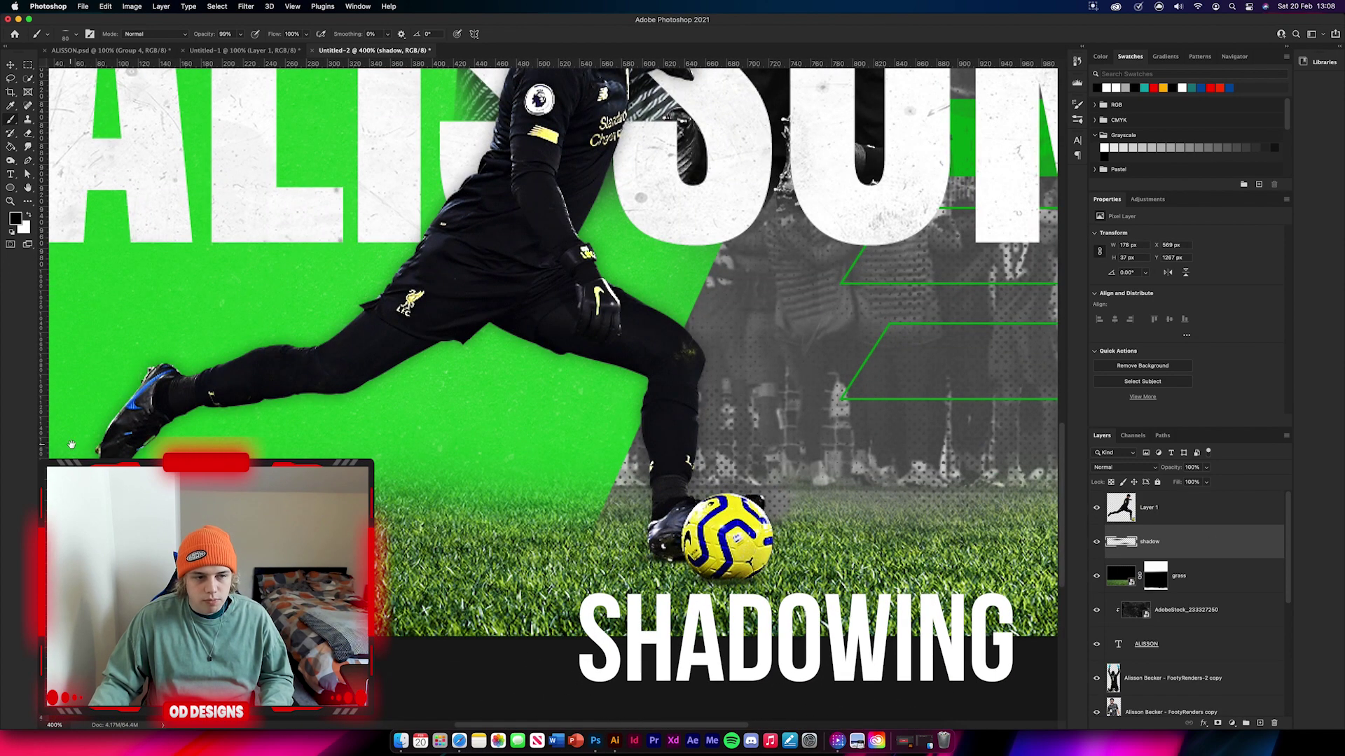
scroll(551, 392, "left", 4)
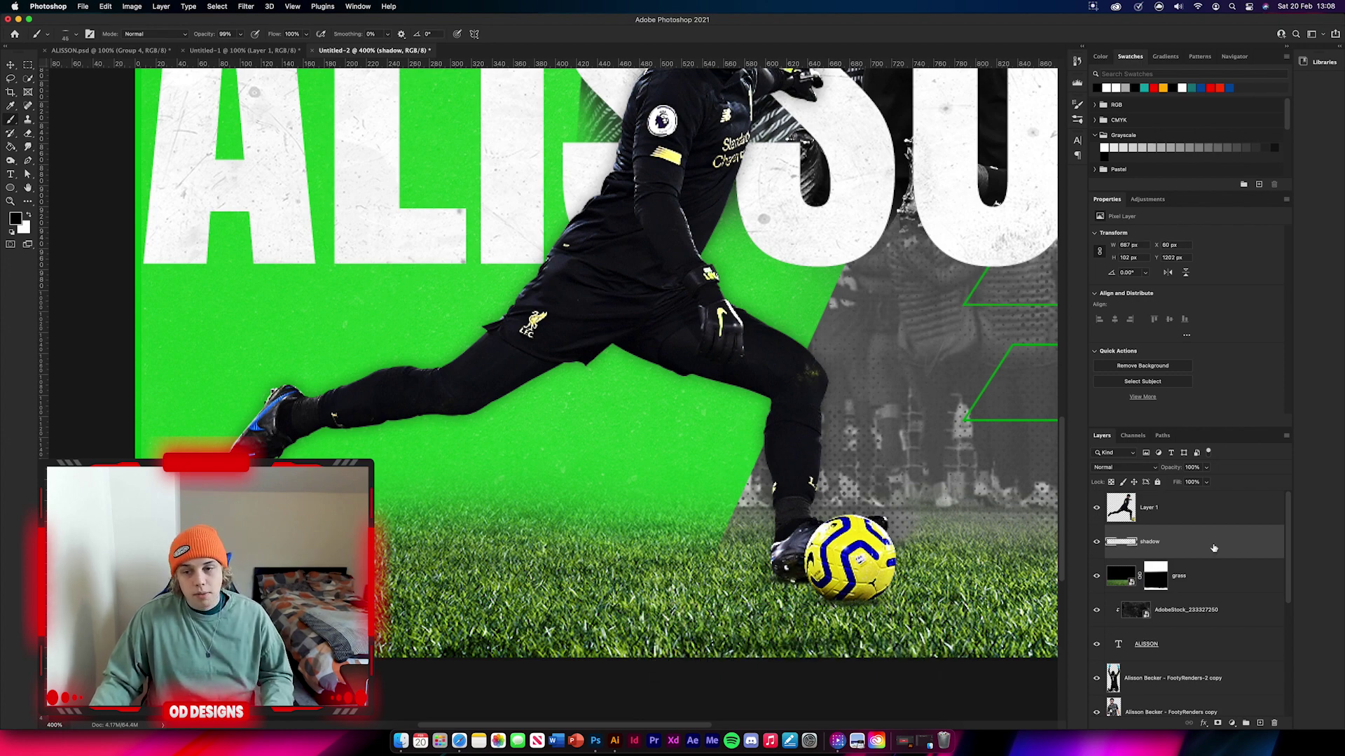
Set the shadow layer to Multiply blending at 50% opacity and check it against the whole poster
mouse_move(1171, 467)
left_mouse_down()
mouse_move(1136, 467)
mouse_move(1151, 471)
left_mouse_up()
left_click(1150, 469)
left_click(1115, 505)
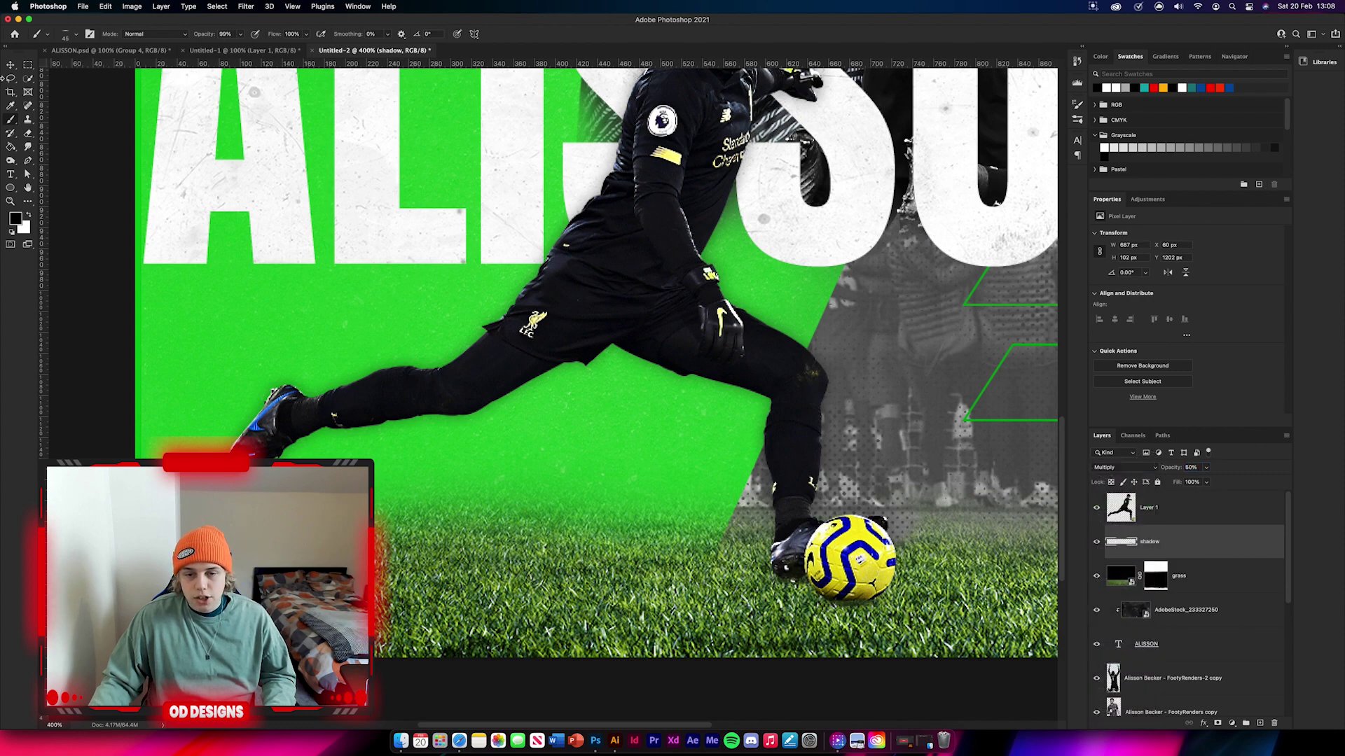
left_click(20, 64)
key("super+1")
left_click(817, 541)
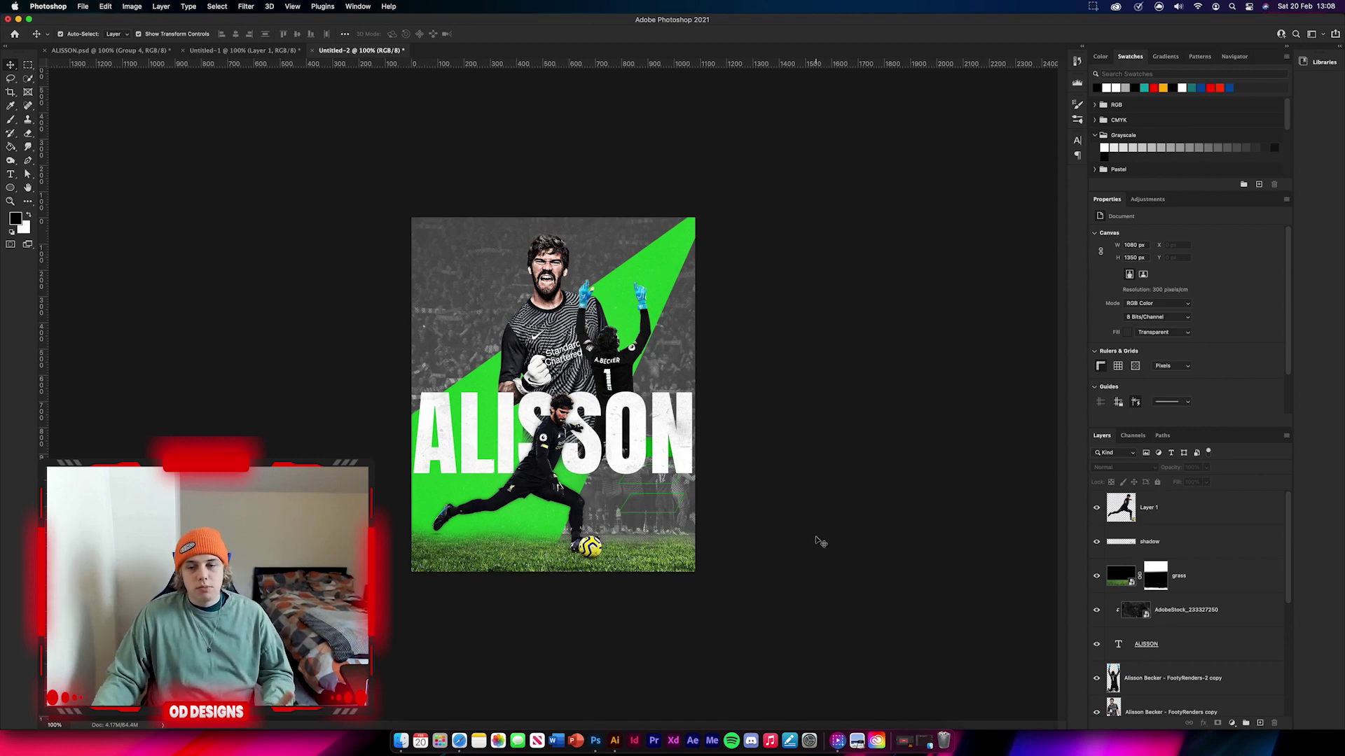
left_click(1180, 537)
left_click(1177, 471)
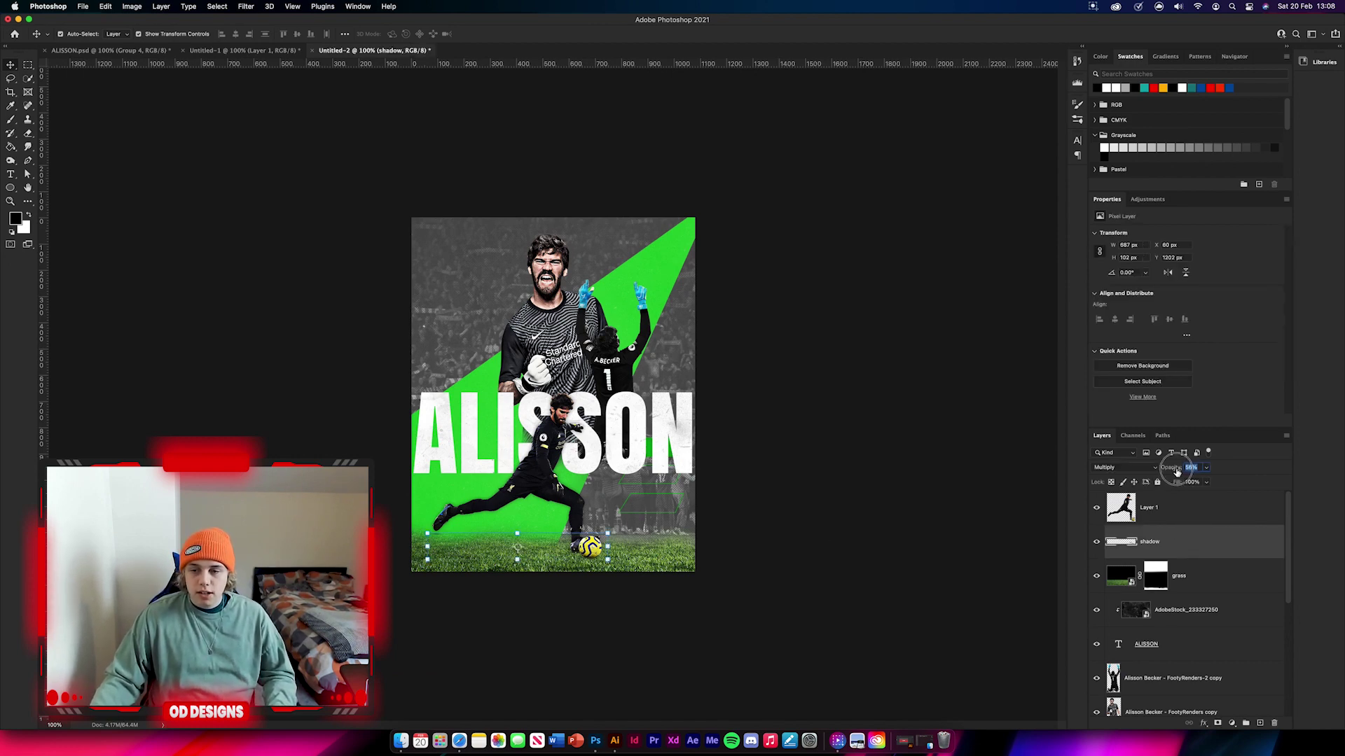
left_click(886, 565)
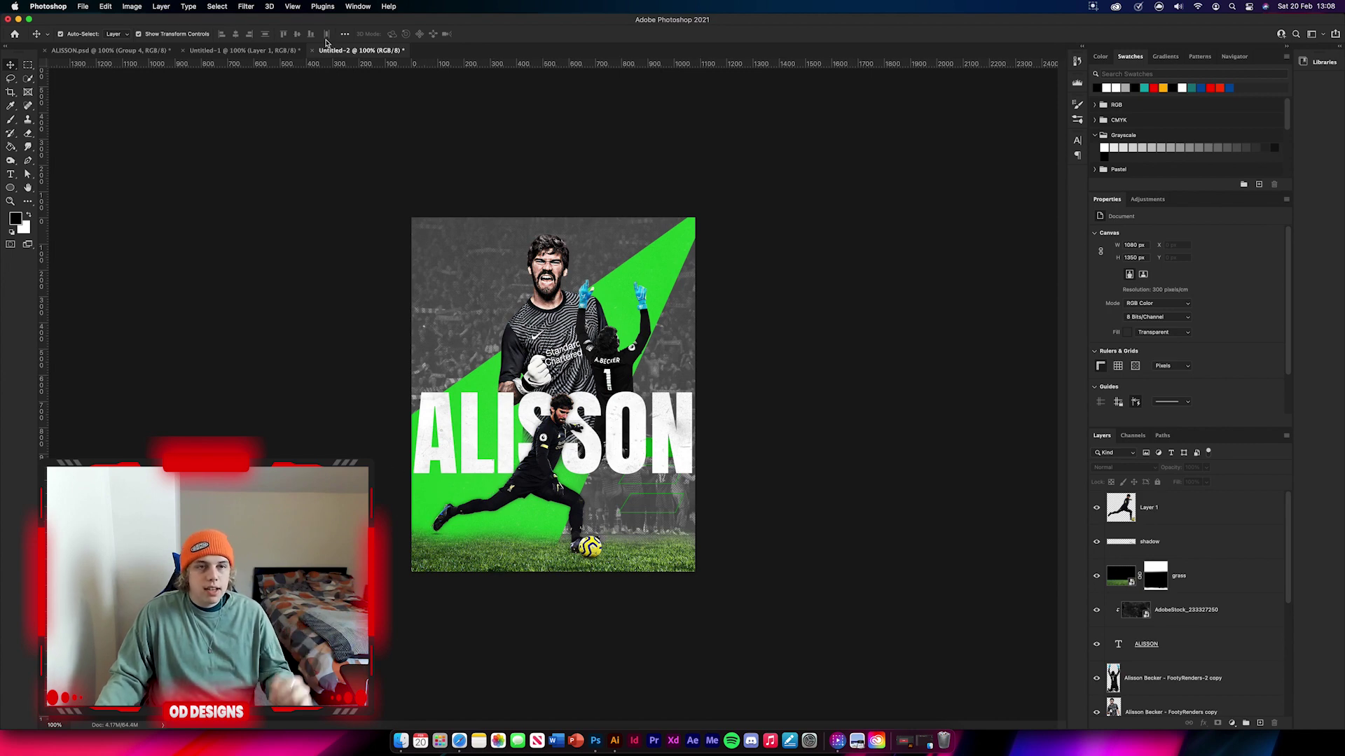
Copy the squares and squares stroke groups from Untitled-1 into Untitled-2, beside the kicking player's rear foot and layered directly above green rectangles
left_click(210, 51)
scroll(1167, 566, "down", 2)
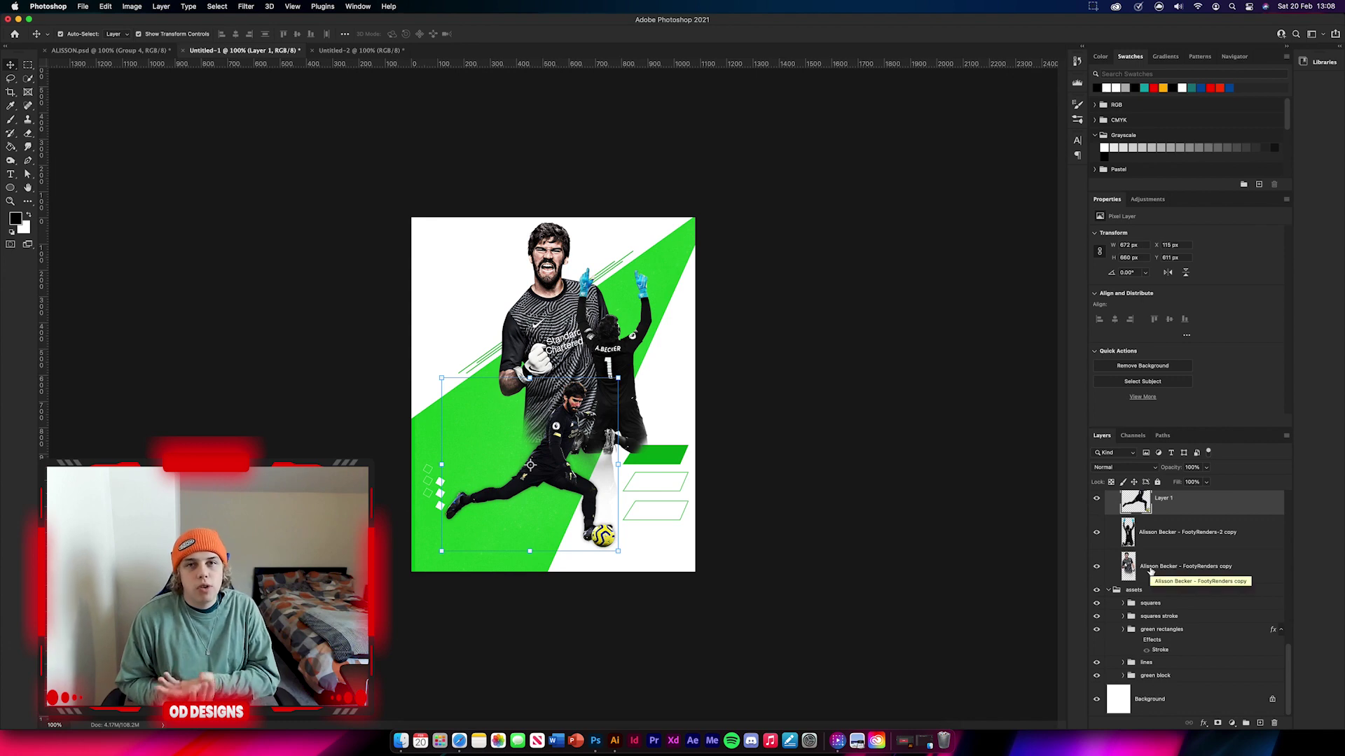
left_click(1199, 624)
left_click(1184, 608, "shift")
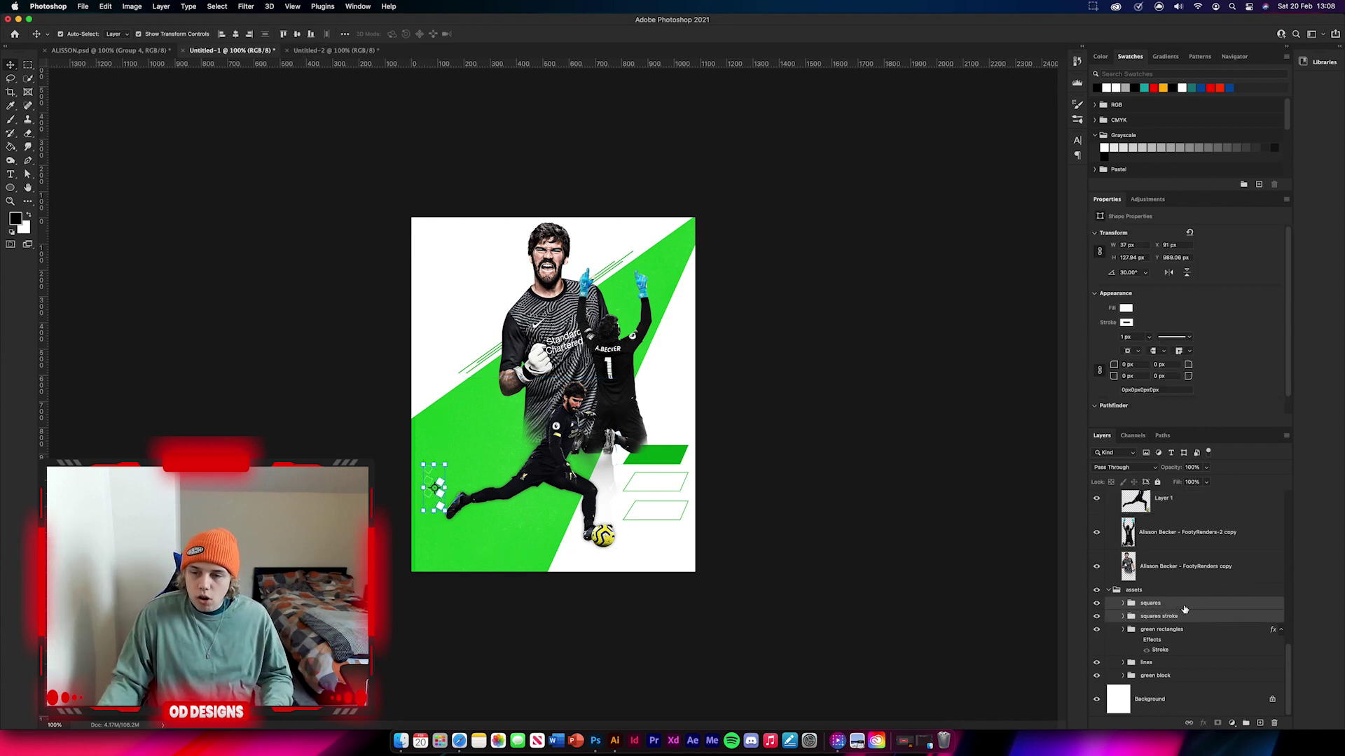
mouse_move(1186, 611)
left_mouse_down()
mouse_move(335, 49)
mouse_move(435, 519)
mouse_move(430, 506)
left_mouse_up()
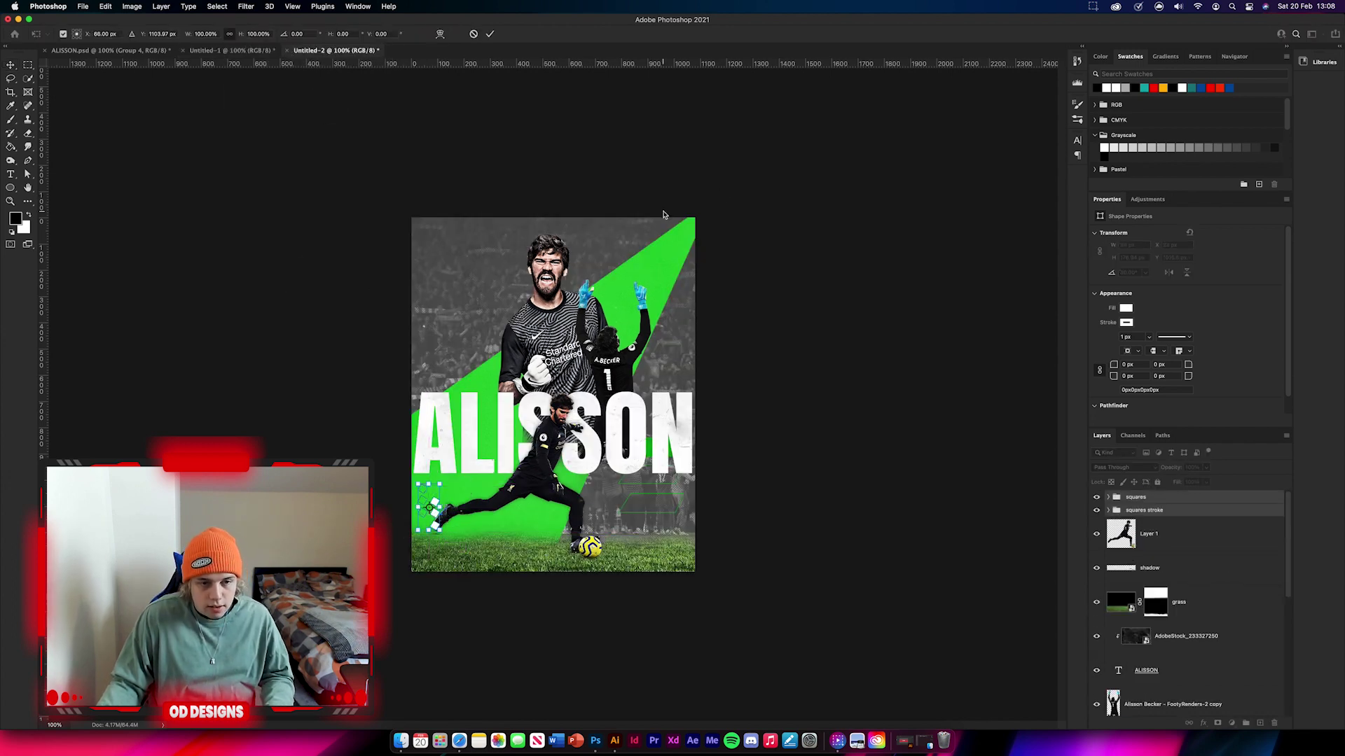
left_click(489, 34)
mouse_move(1207, 512)
left_mouse_down()
mouse_move(1214, 740)
mouse_move(1205, 643)
left_mouse_up()
left_click(937, 446)
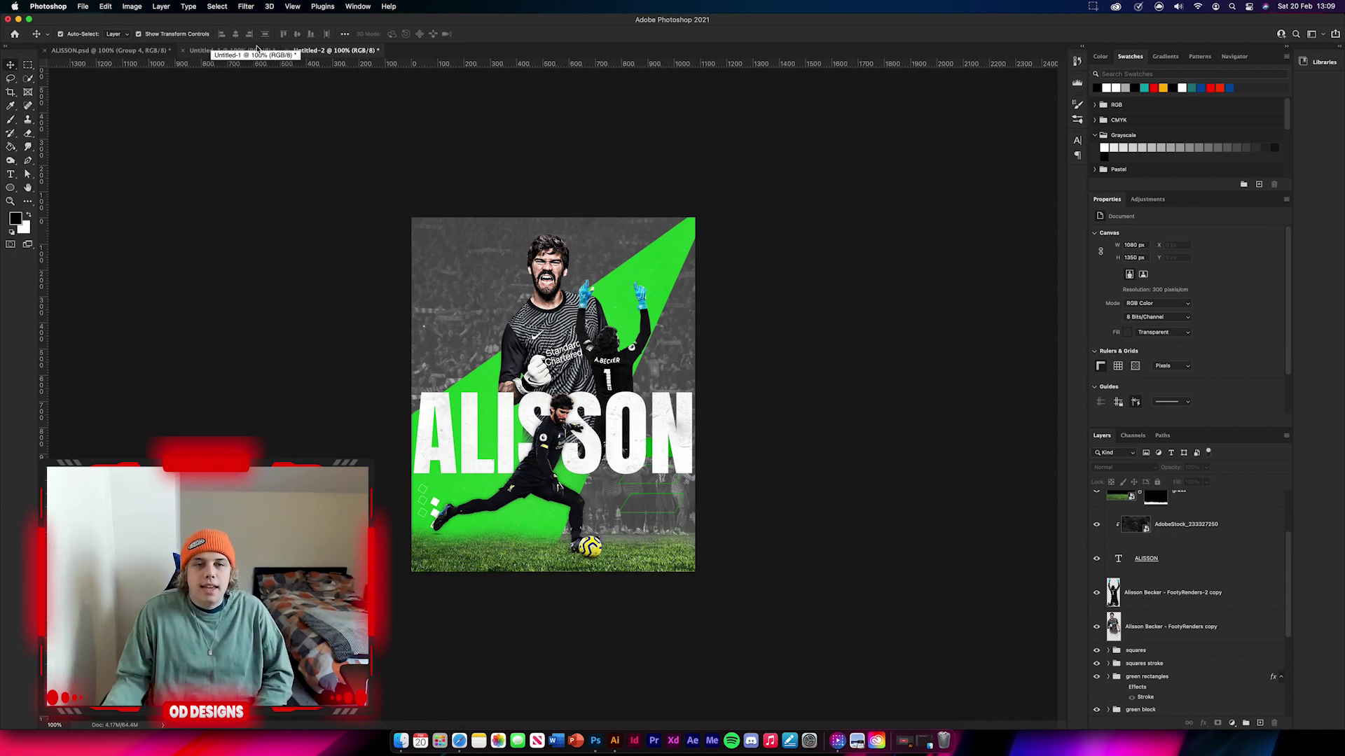
Add the text BECKER in Anton and enlarge it to 11.25 pt in the poster's upper-left corner
left_click(11, 175)
left_click(425, 236)
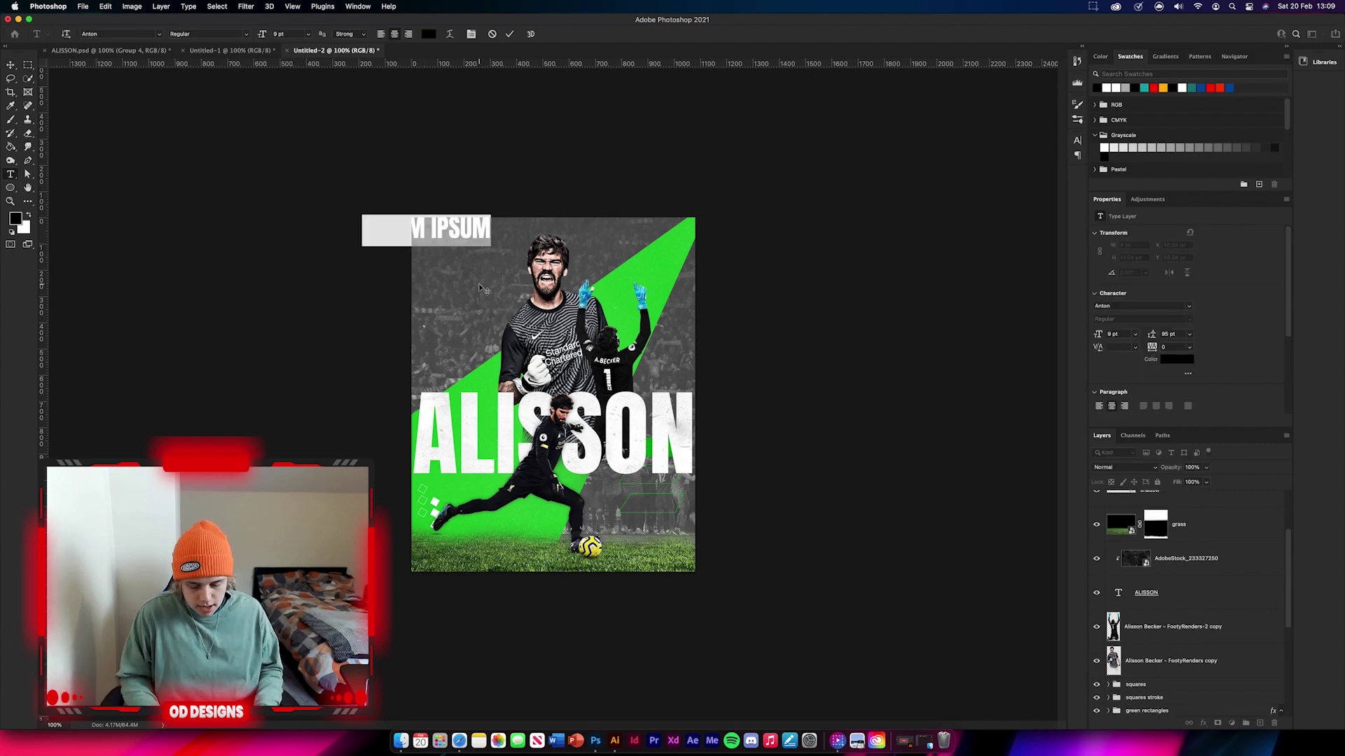
type("BECKer")
key("super+Return")
key("v")
left_click_drag(445, 229, 501, 250)
key("super+t")
left_click(532, 34)
Colour the BECKER text white and stack two evenly spaced copies directly beneath it
left_click(1177, 359)
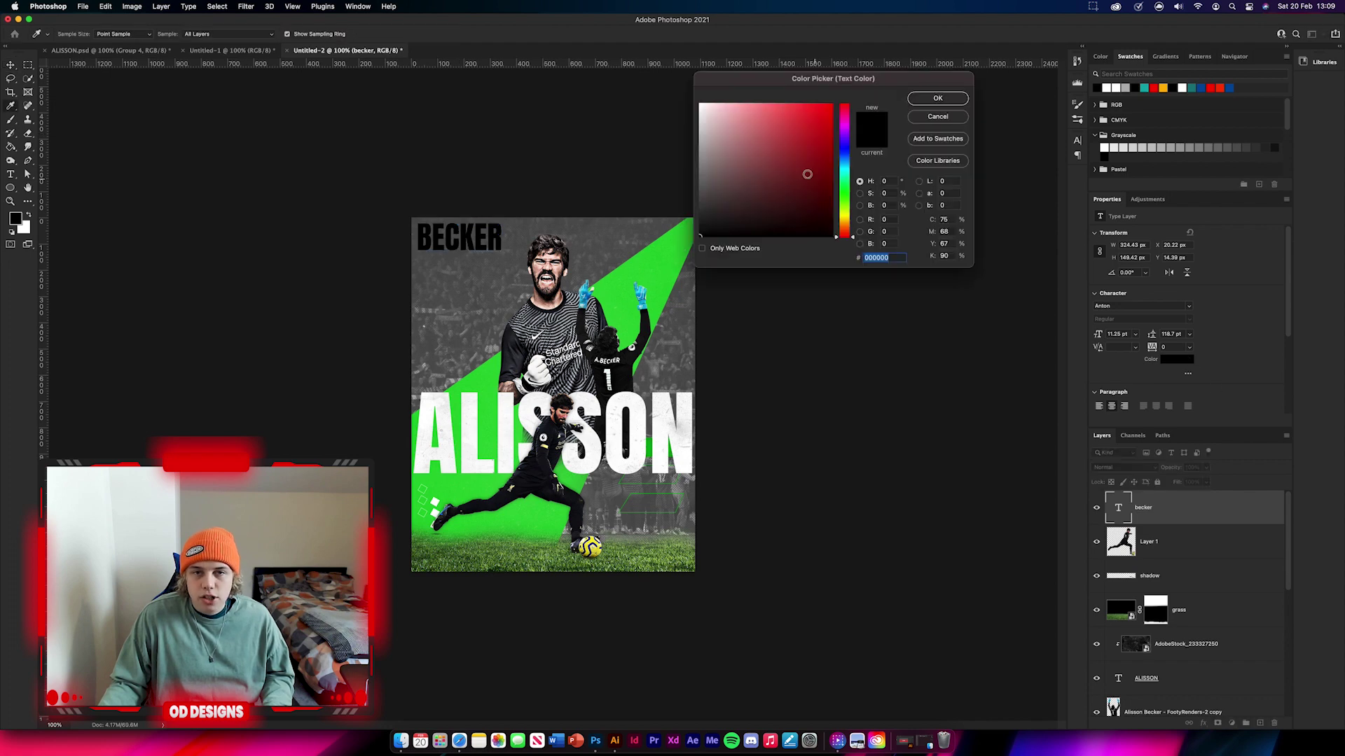
left_click(700, 105)
left_click(938, 98)
left_click_drag(459, 239, 459, 307)
left_click(881, 325)
left_click(471, 276)
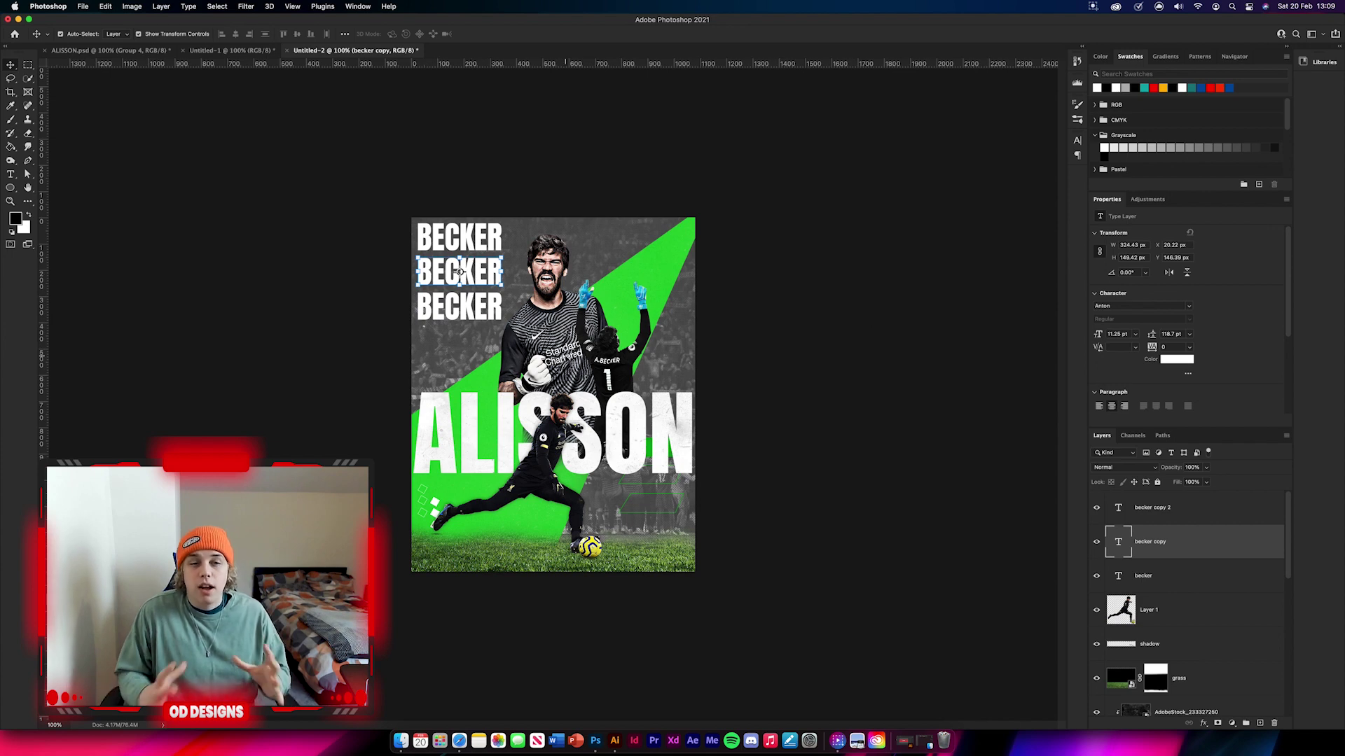
left_click(745, 357)
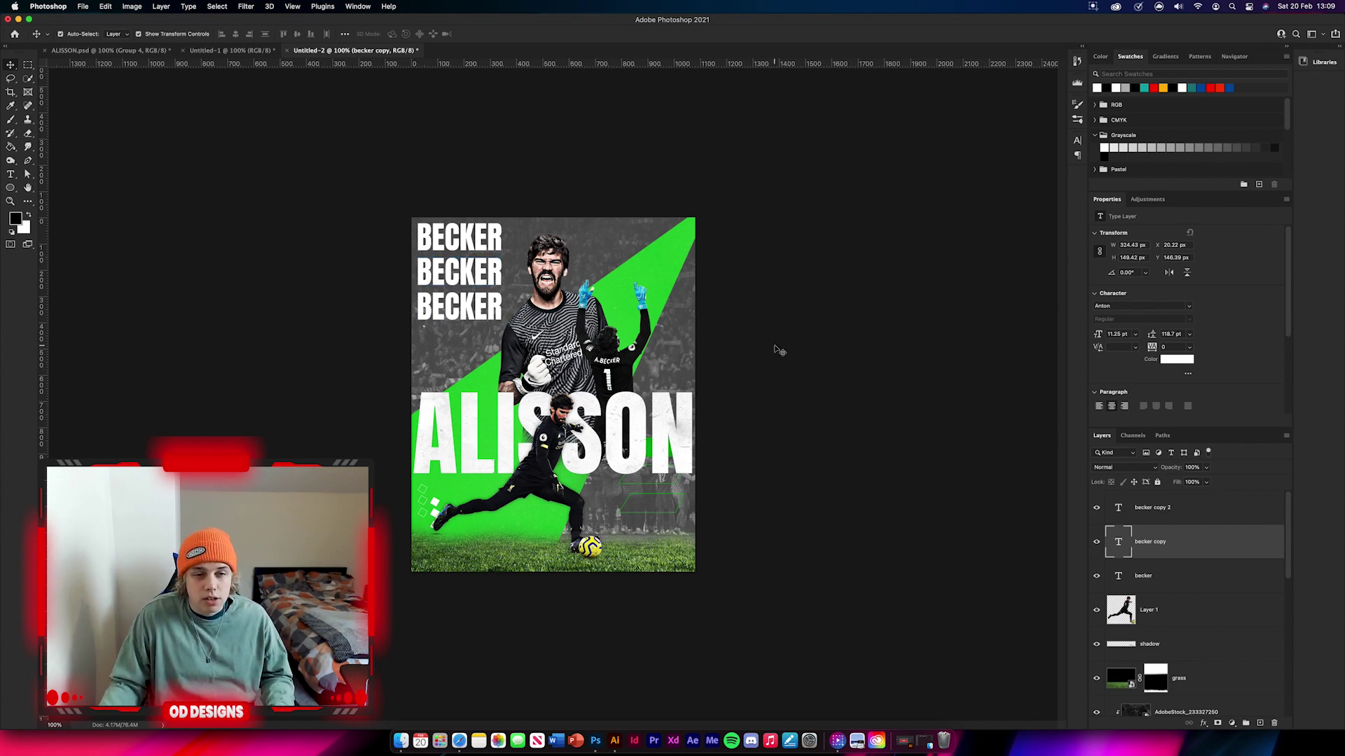
Set the fill of the middle BECKER text to 0%
left_click(460, 306)
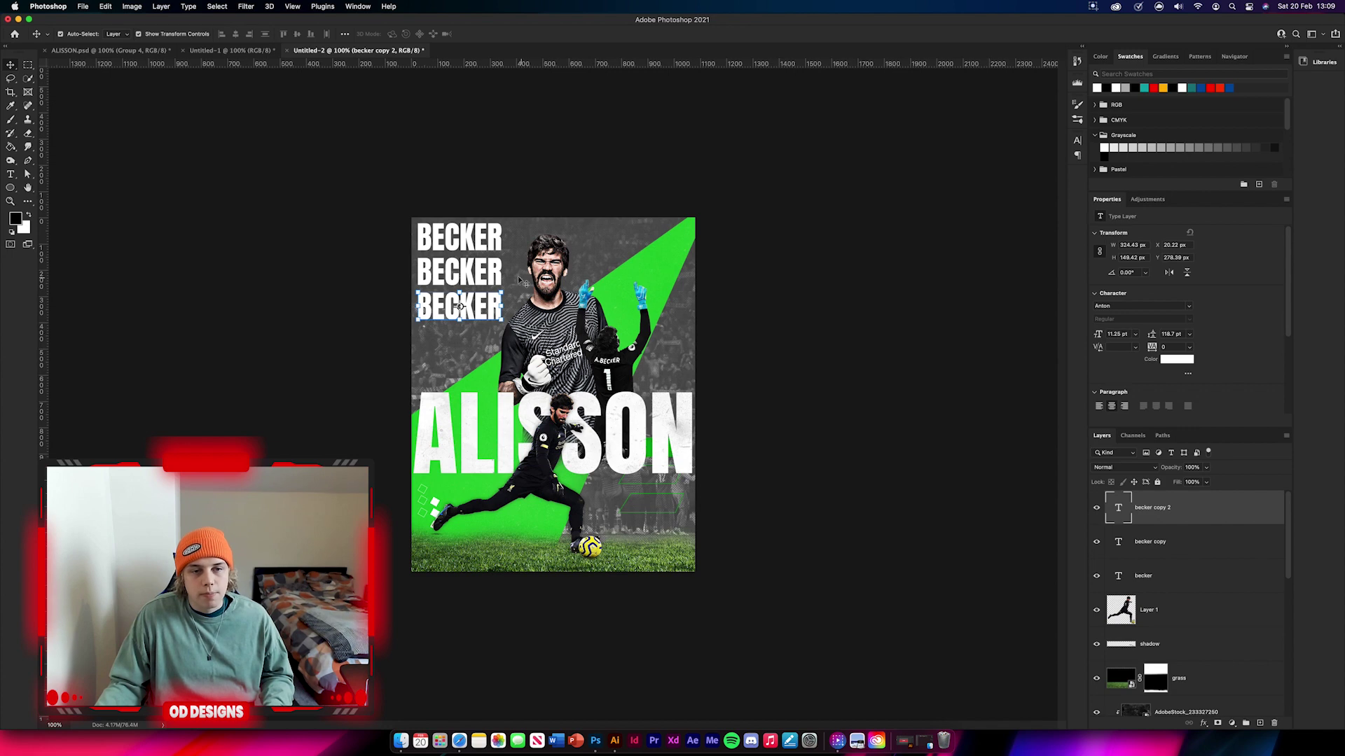
left_click(468, 282)
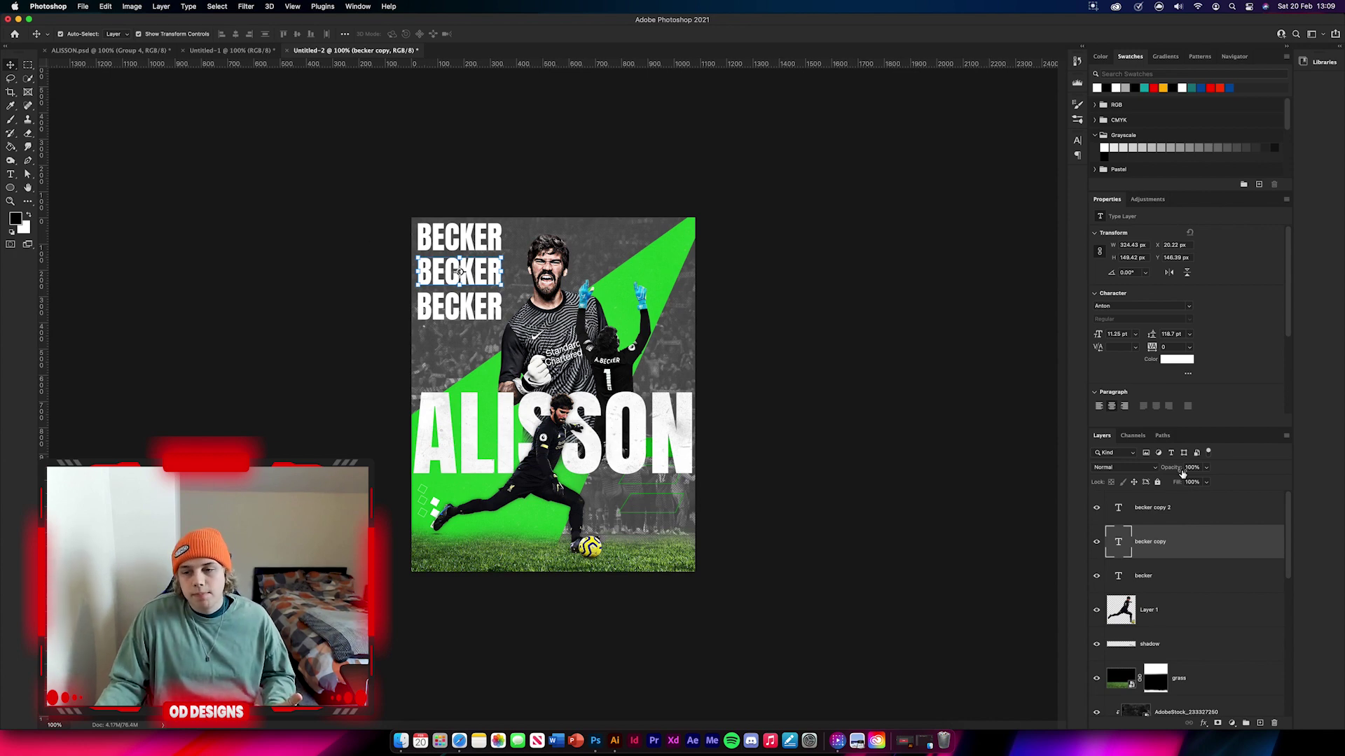
left_click_drag(1178, 486, 901, 481)
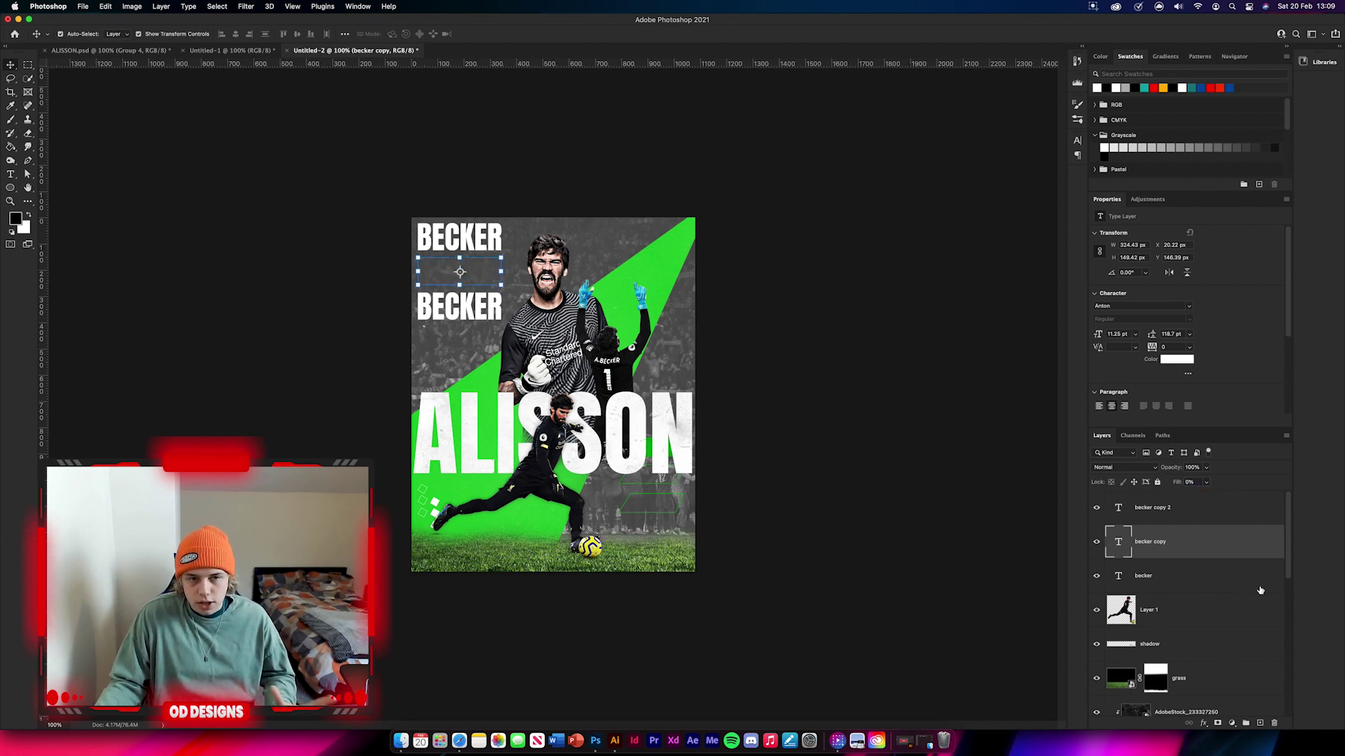
Give the middle BECKER text a 1 px outside stroke in the green sampled from the poster's diagonal shape
double_click(1222, 554)
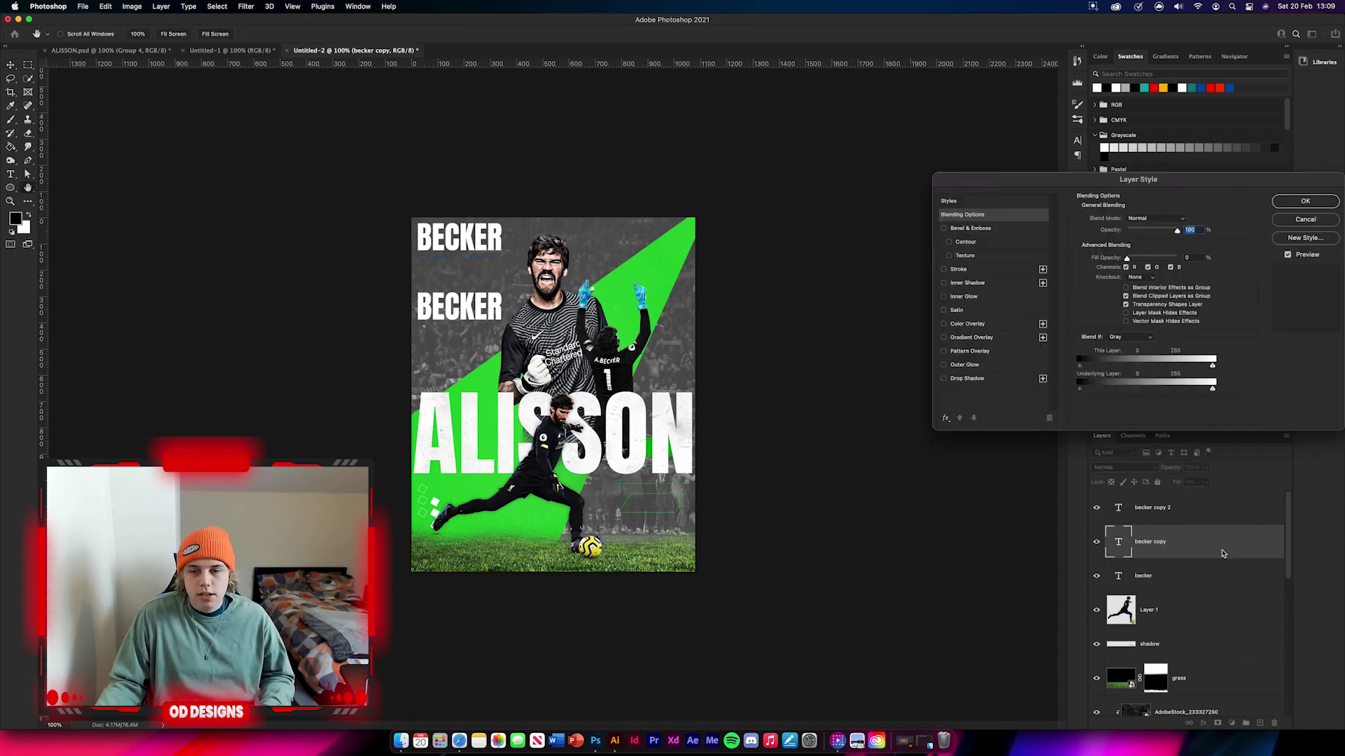
left_click(974, 272)
left_click_drag(1121, 220, 1113, 219)
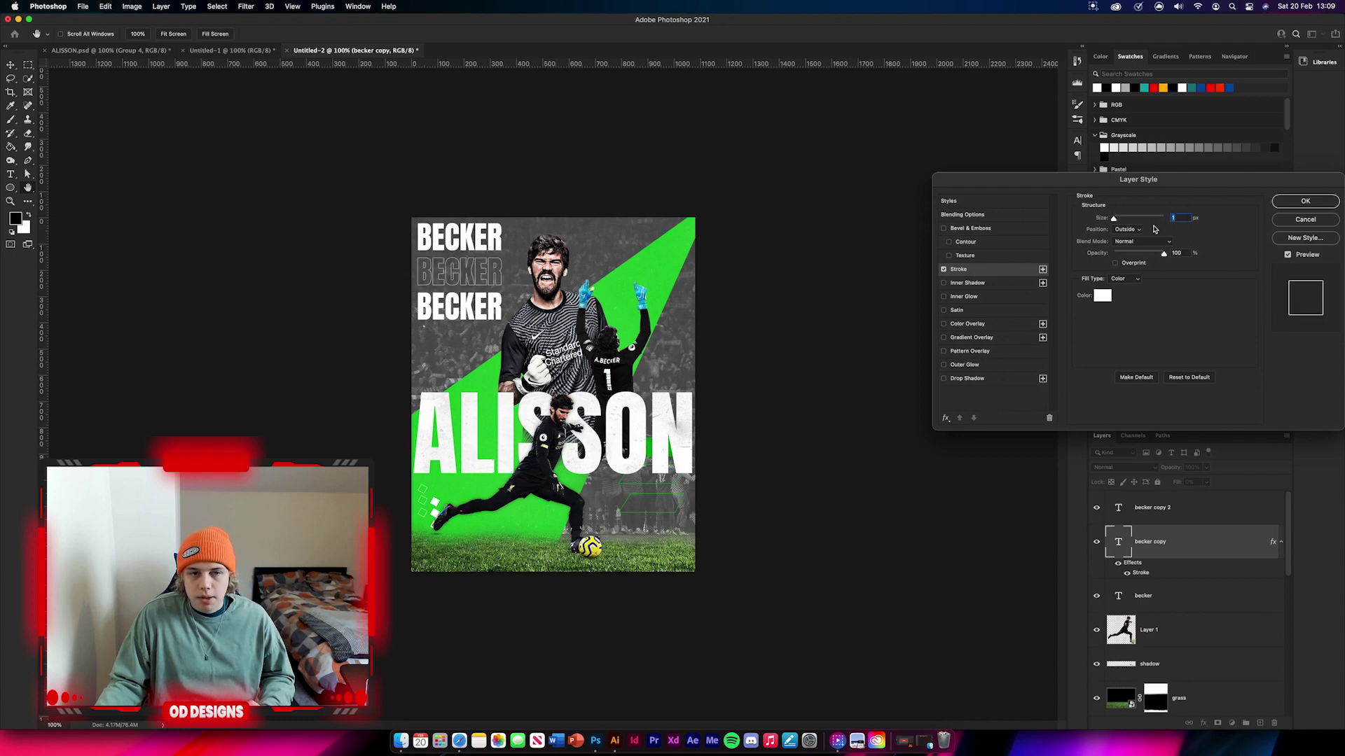
left_click(1103, 296)
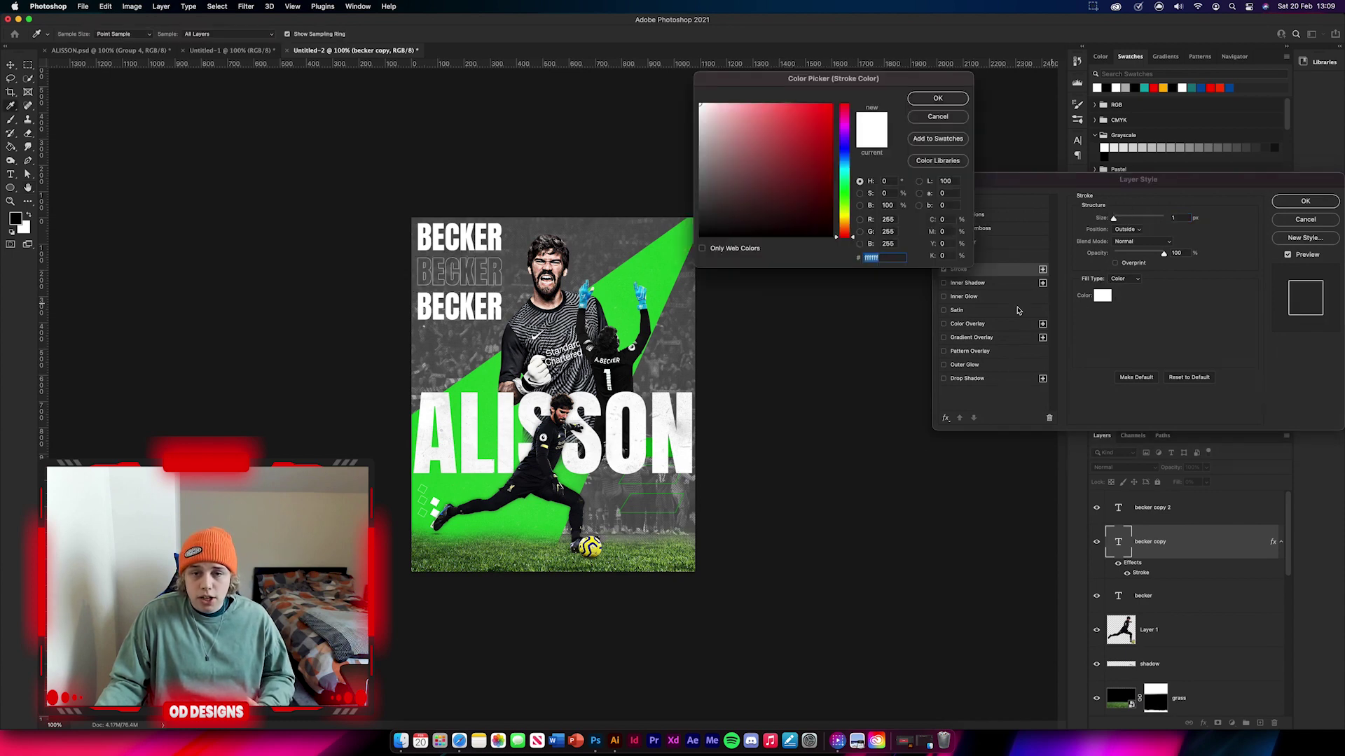
left_click(666, 260)
left_click(938, 98)
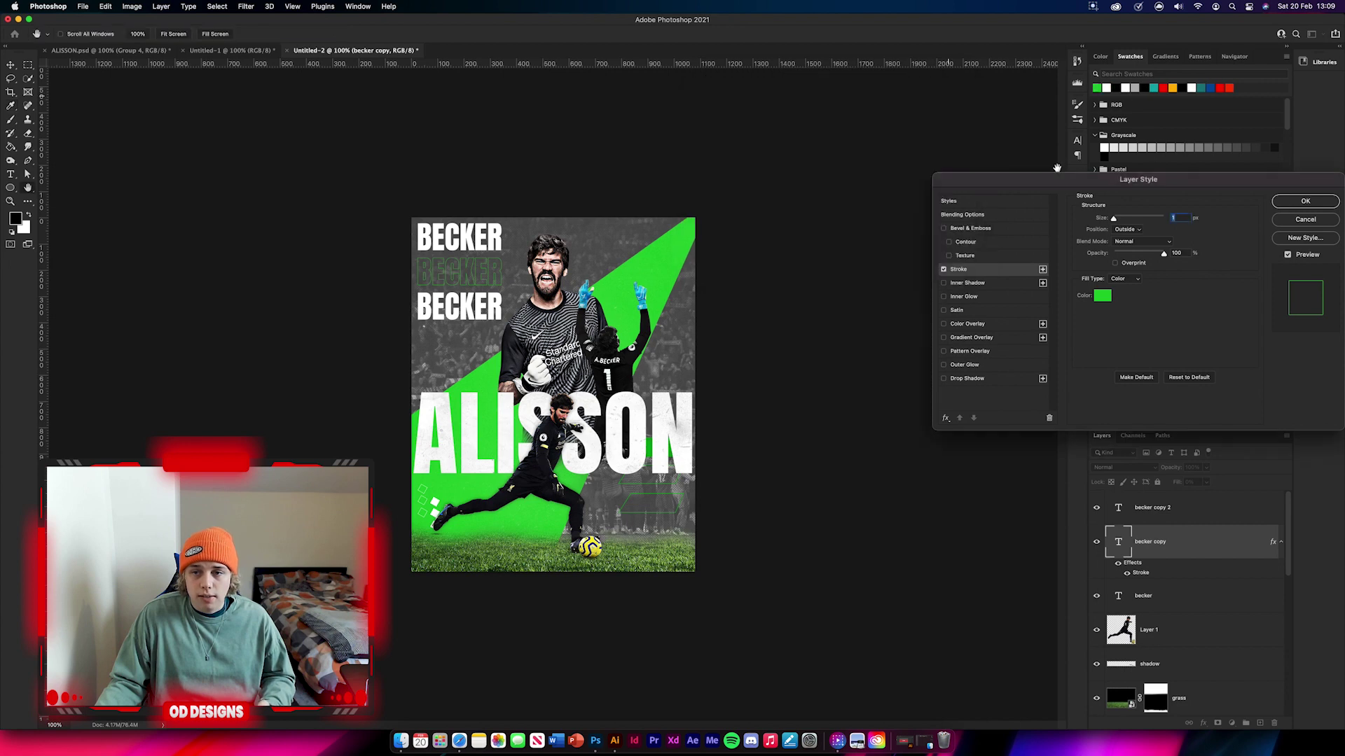
key("Return")
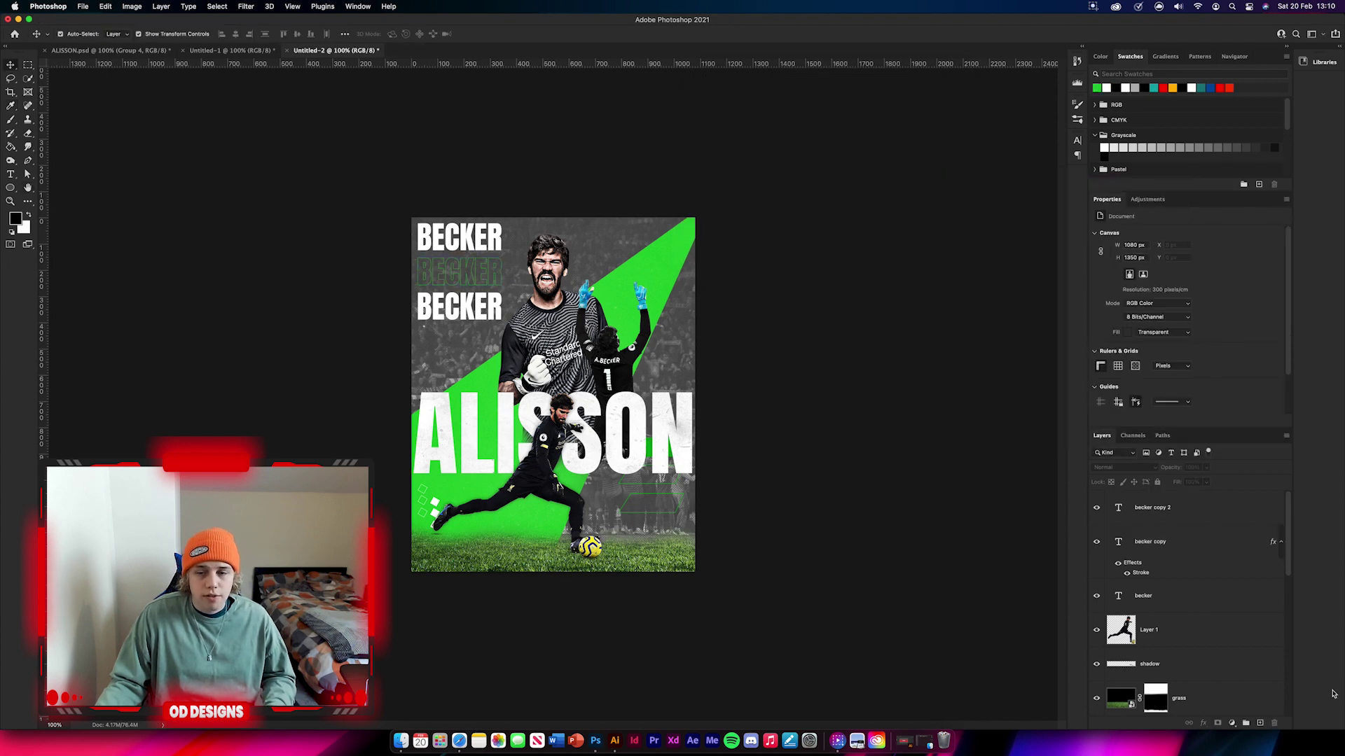
Group the three BECKER text layers and name the group becker
left_click(1204, 517)
left_click(1205, 597, "shift")
key("super+g")
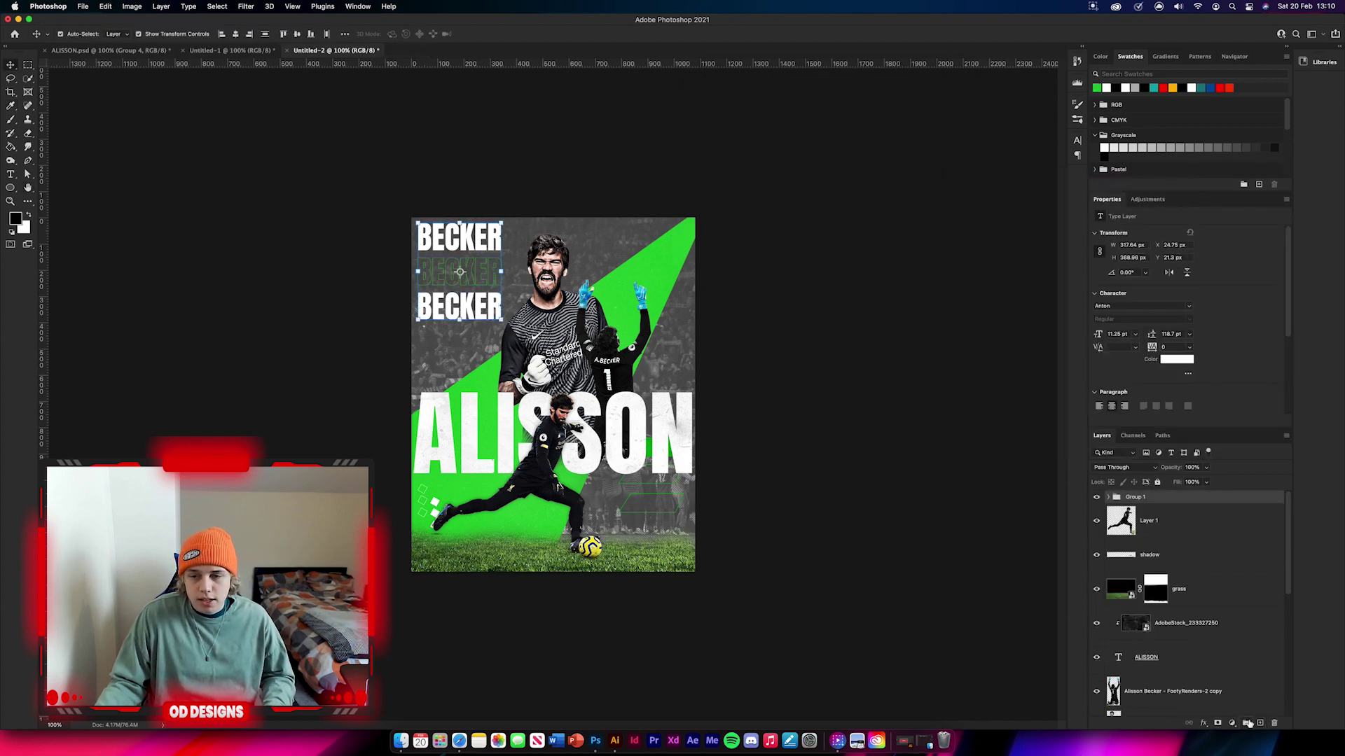
double_click(1141, 496)
type("becker")
key("Return")
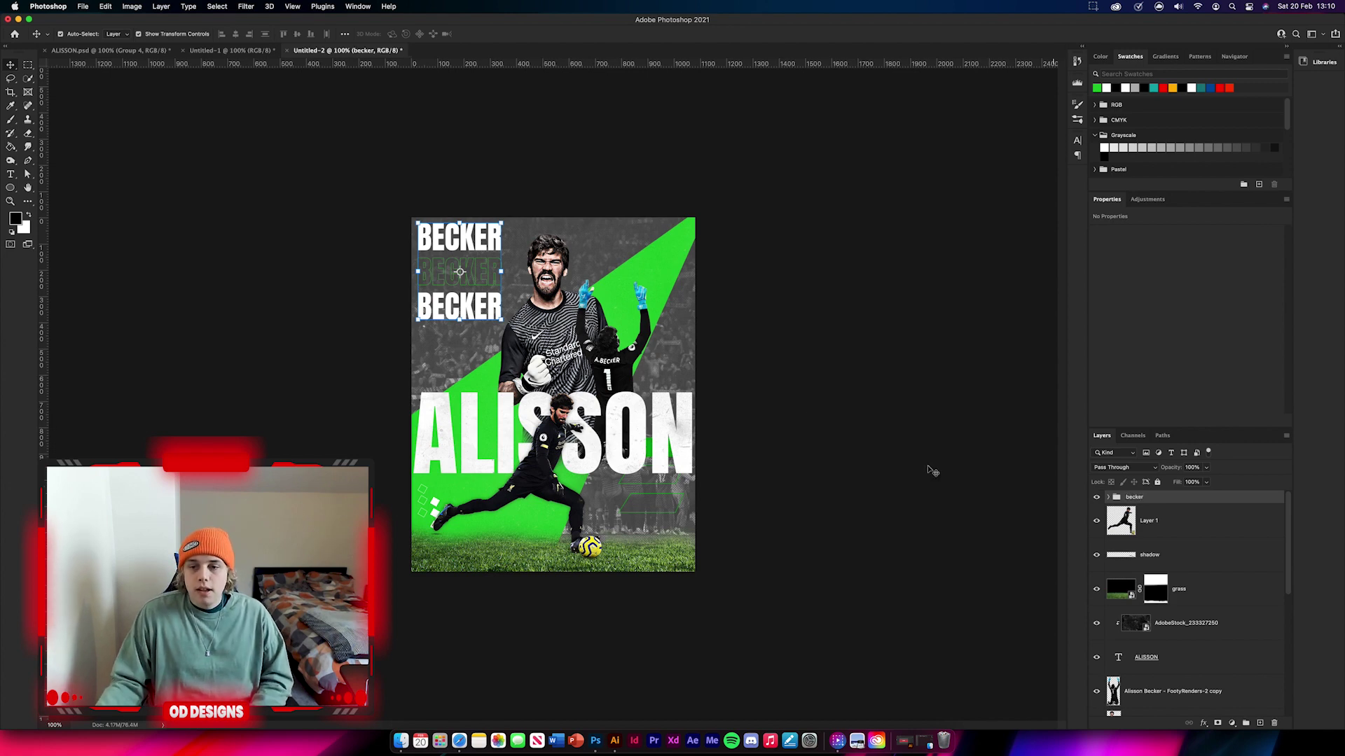
left_click(844, 424)
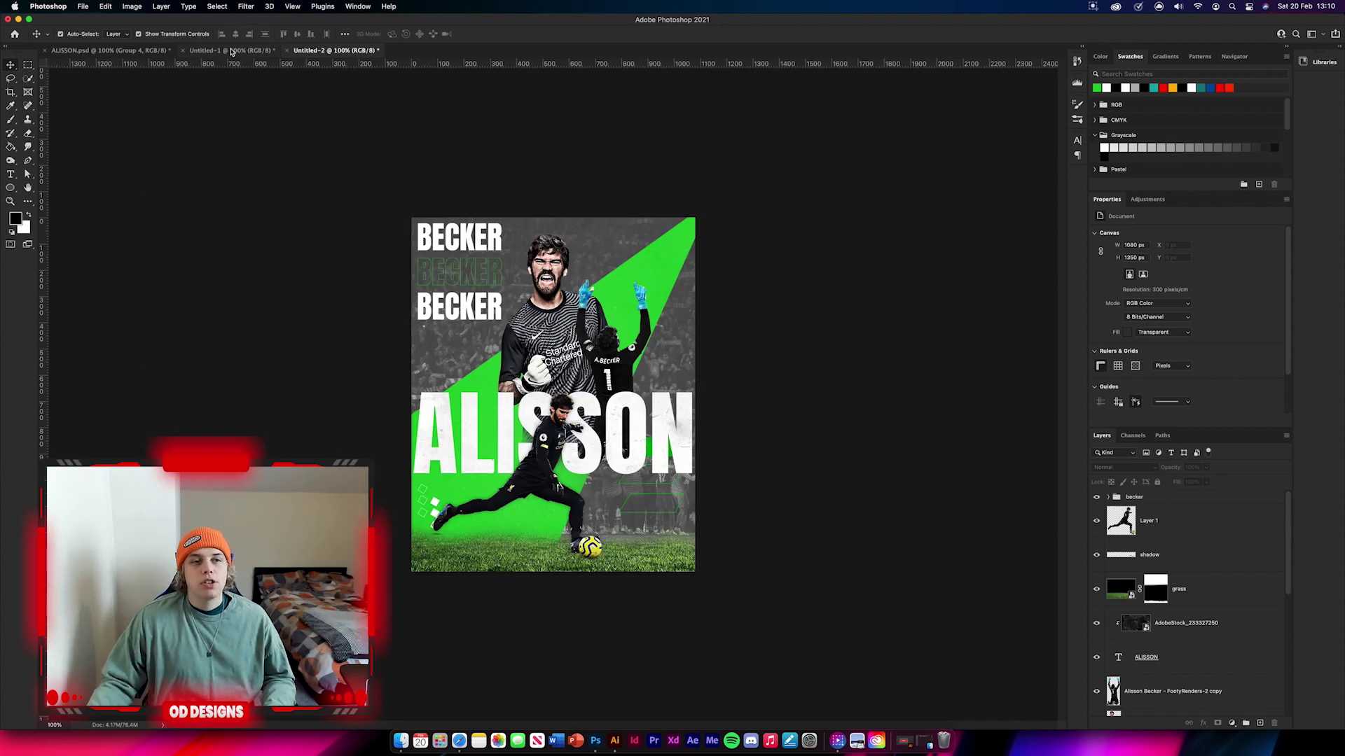
Copy the paper texture layer from Untitled-1 into Untitled-2 as the uppermost layer and lower it over the grass along the poster's bottom edge
left_click(231, 51)
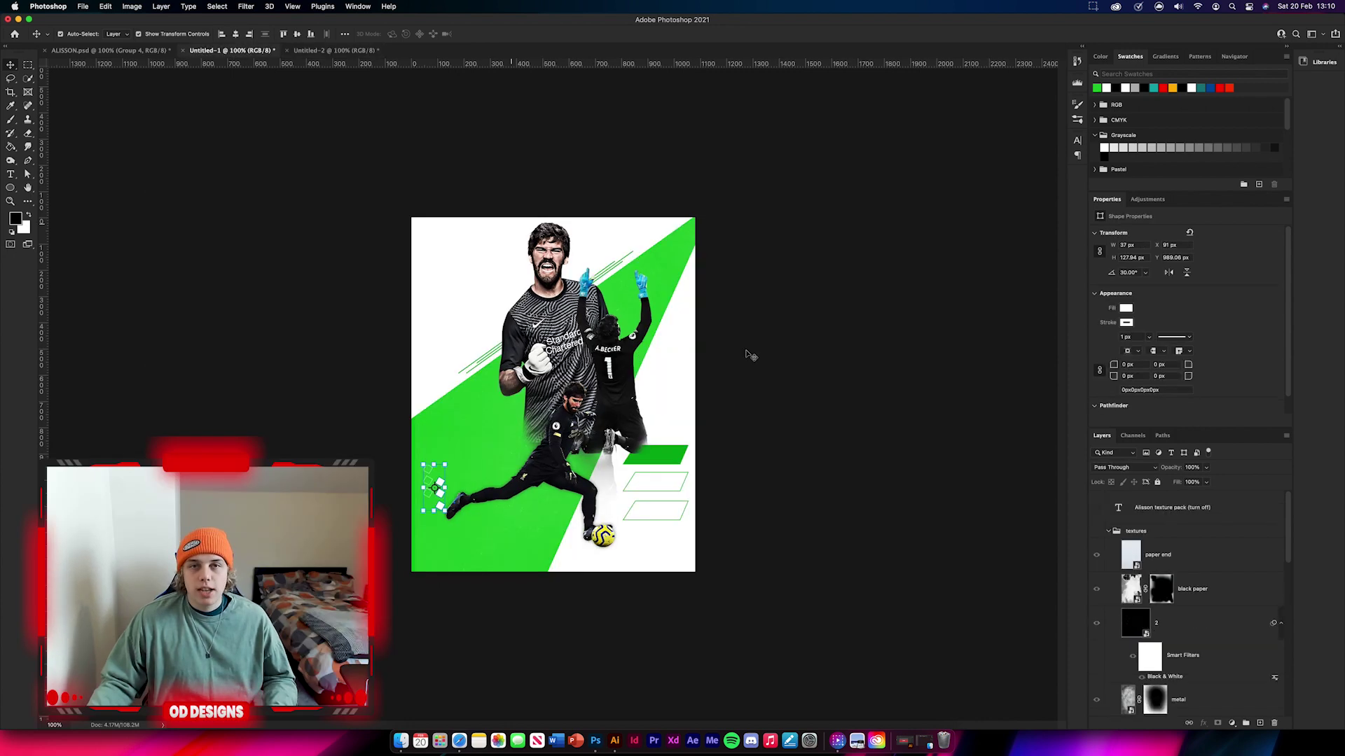
scroll(1163, 601, "down", 5)
scroll(1163, 601, "down", 2)
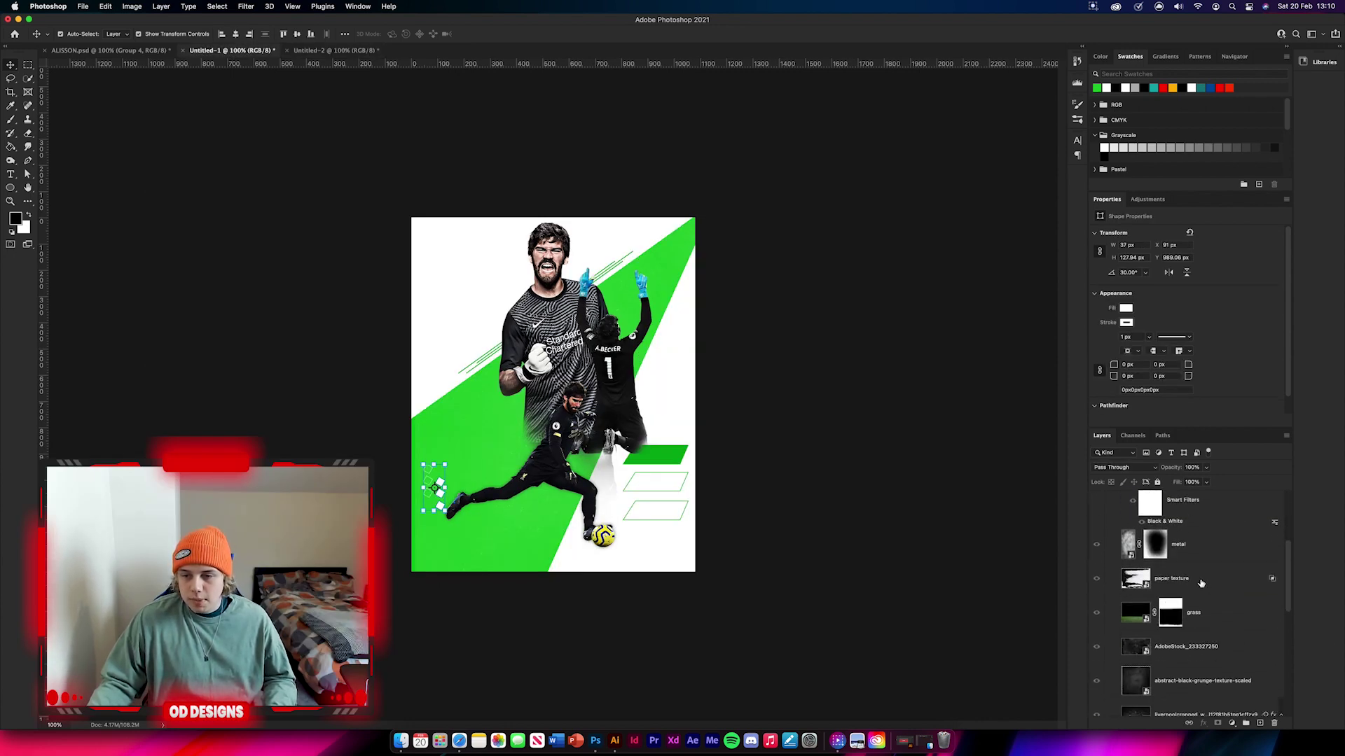
left_click(1221, 586)
left_click_drag(1221, 585, 636, 525)
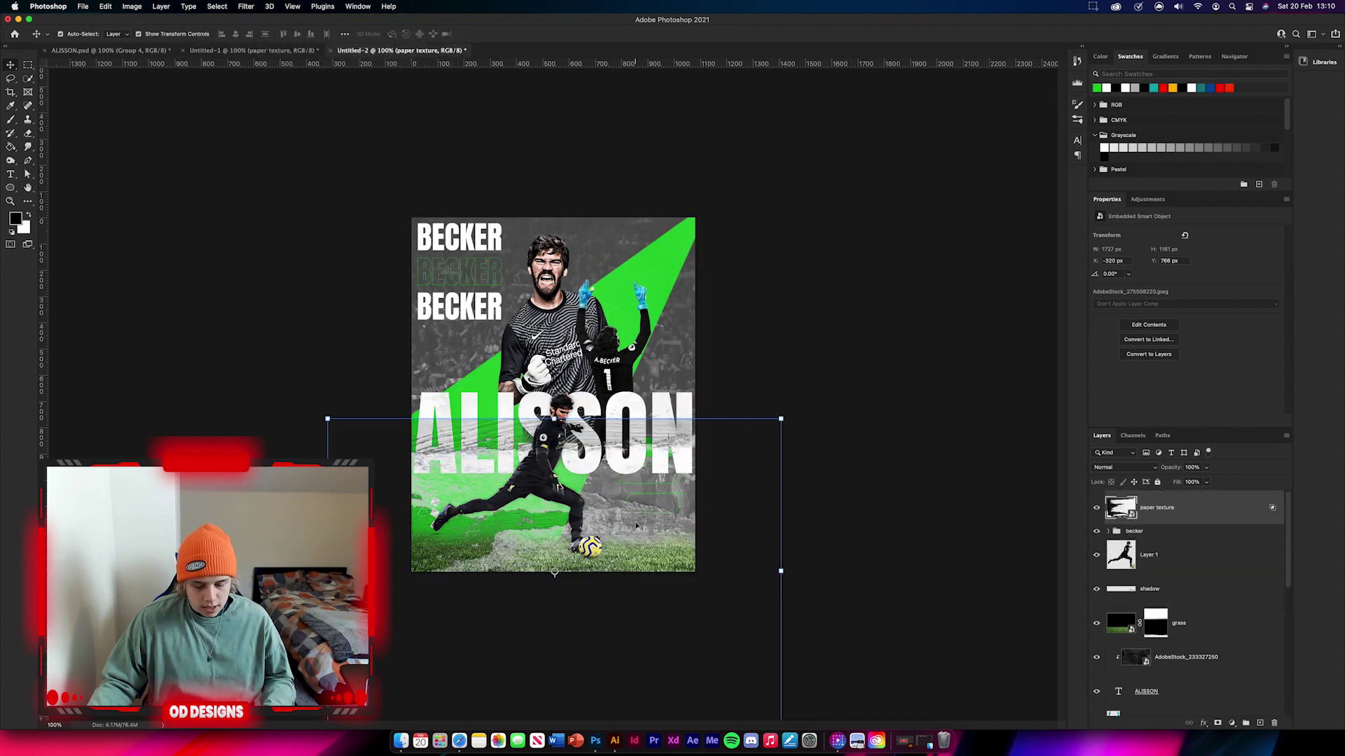
key("super+t")
left_click_drag(637, 572, 635, 617)
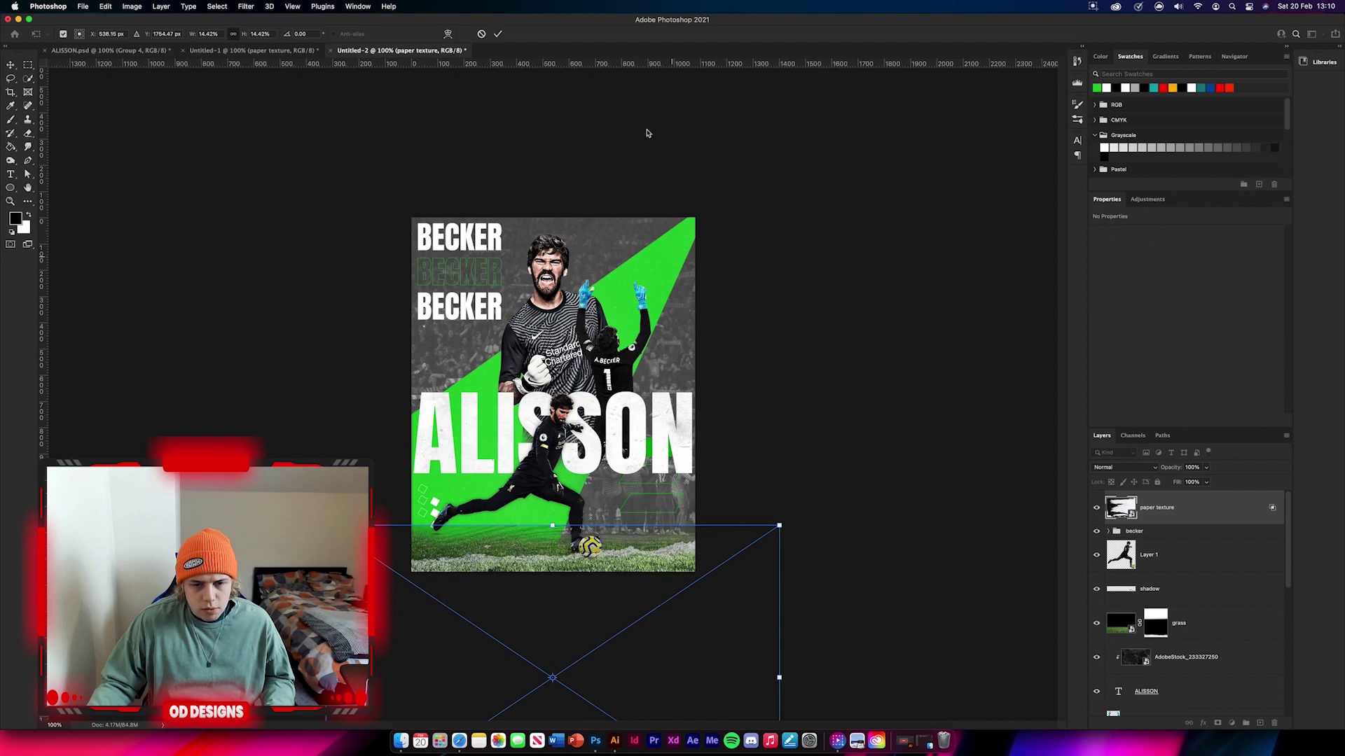
left_click(498, 34)
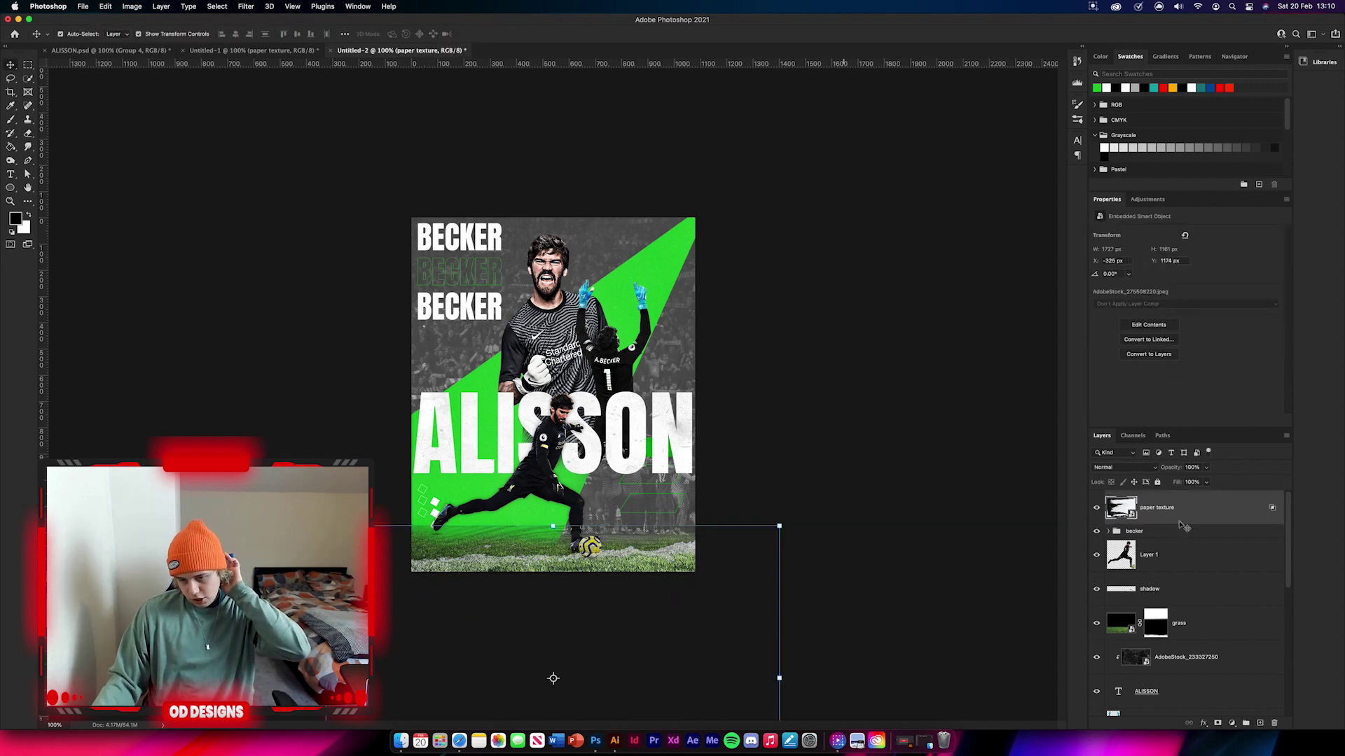
Set the blend mode of the paper texture layer over the grass to Color Dodge
left_click(1103, 468)
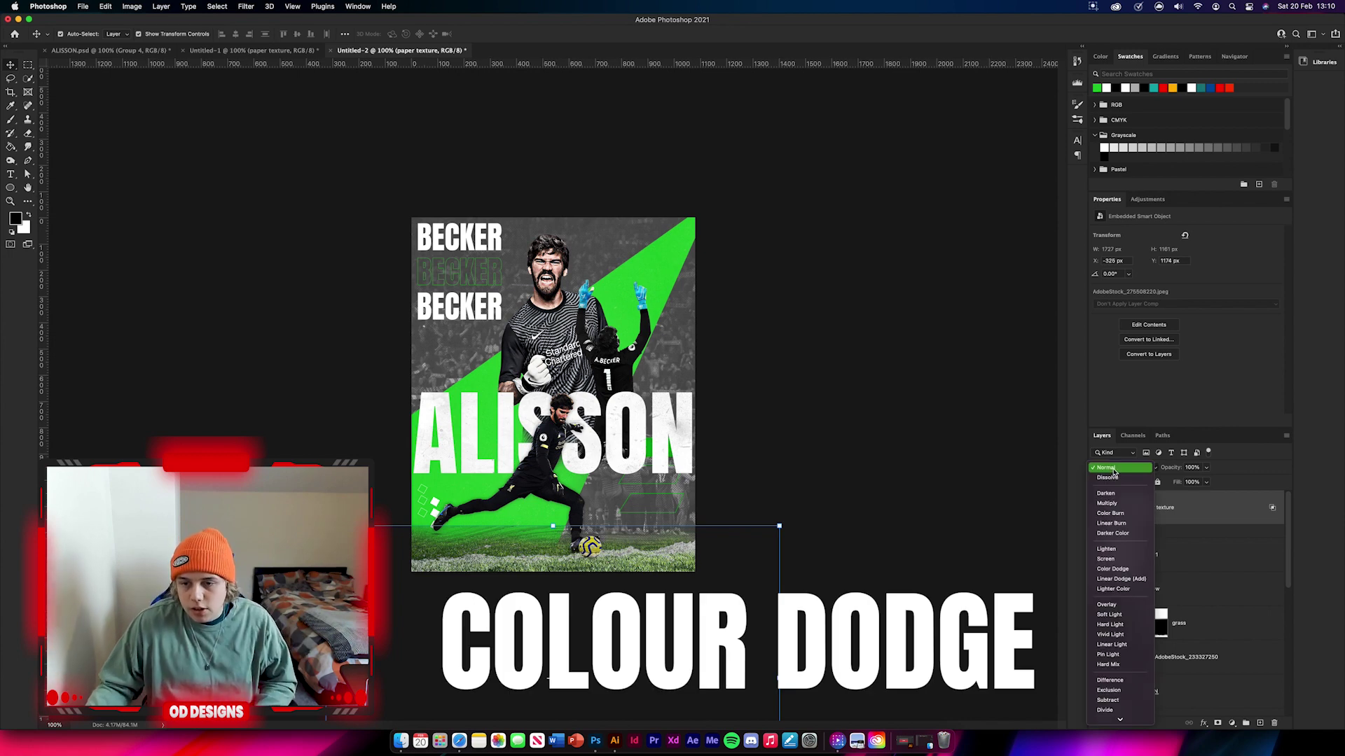
left_click(930, 561)
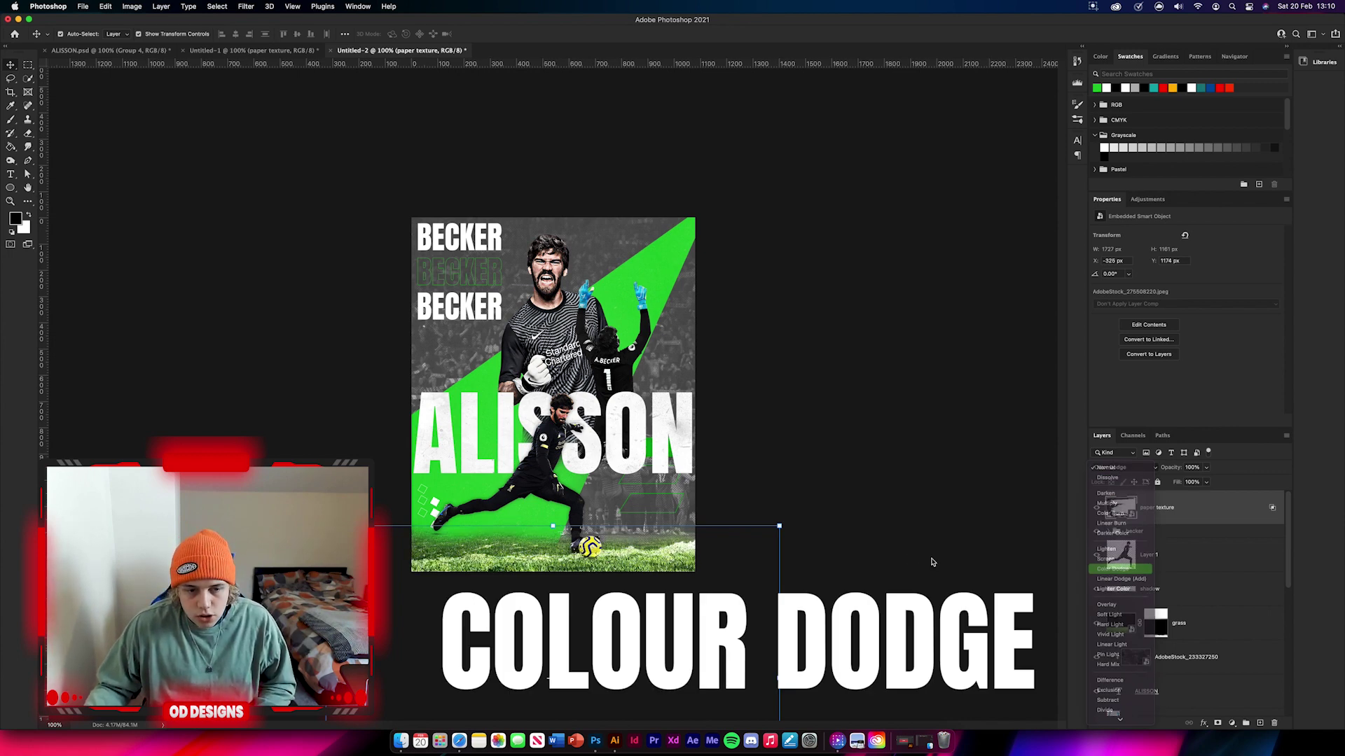
left_click(915, 559)
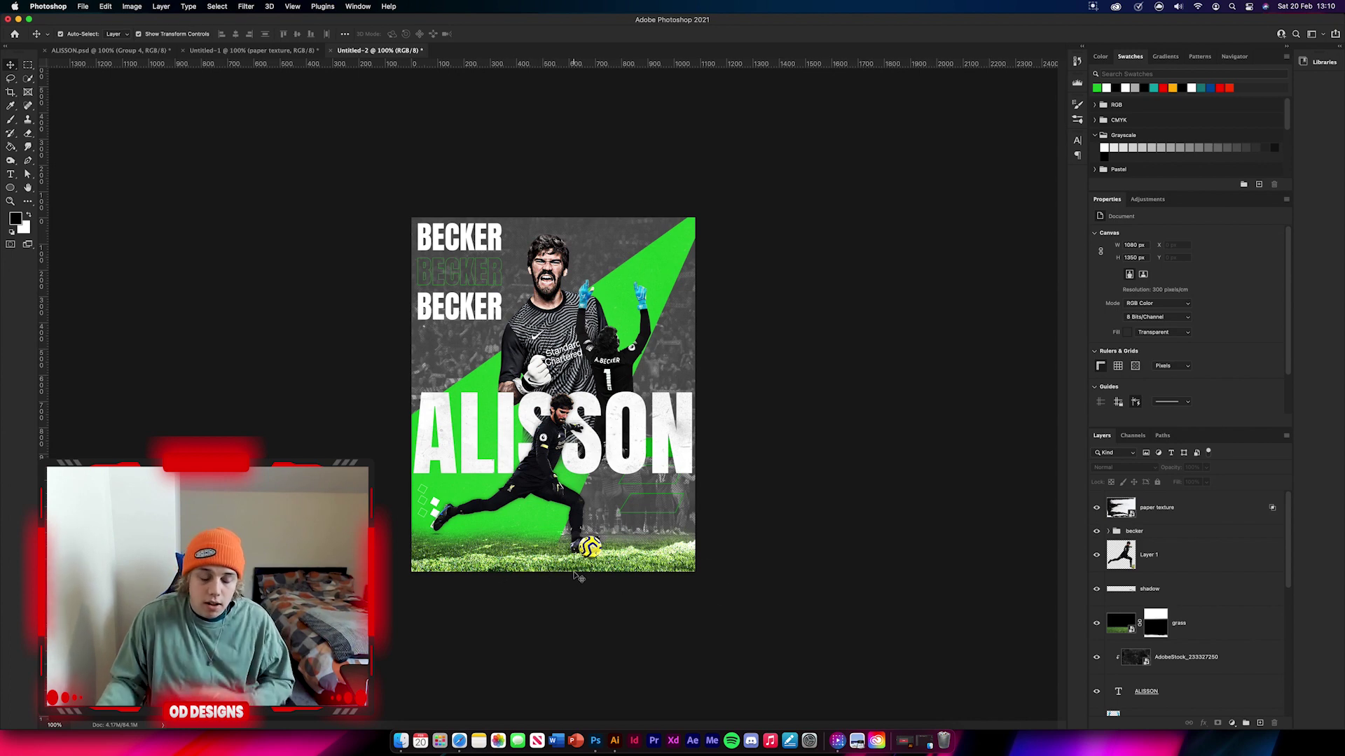
Copy the metal texture layer with its mask from Untitled-1 into Untitled-2 and fit it to the poster's width as the uppermost layer
left_click(261, 54)
left_click(1210, 670)
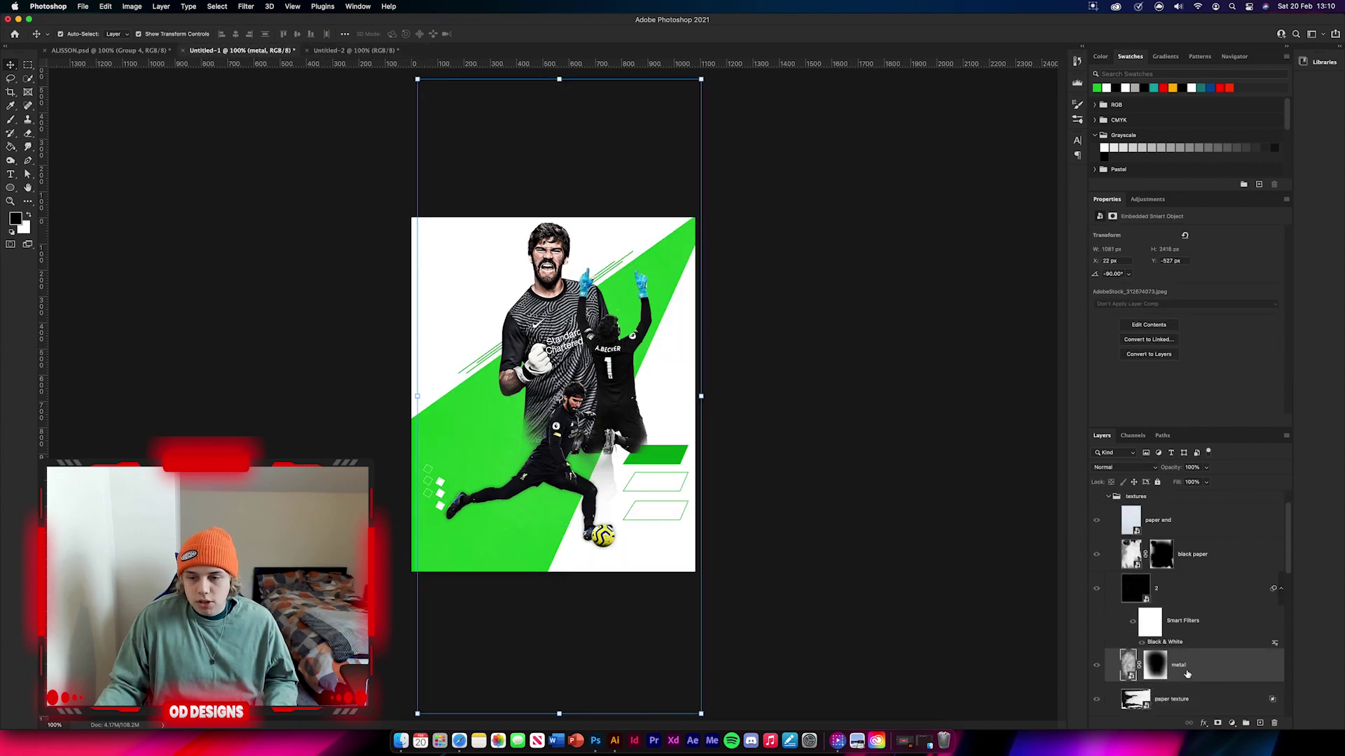
left_click(1156, 666)
left_click_drag(1217, 664, 609, 430)
key("super+t")
left_click_drag(640, 348, 591, 348)
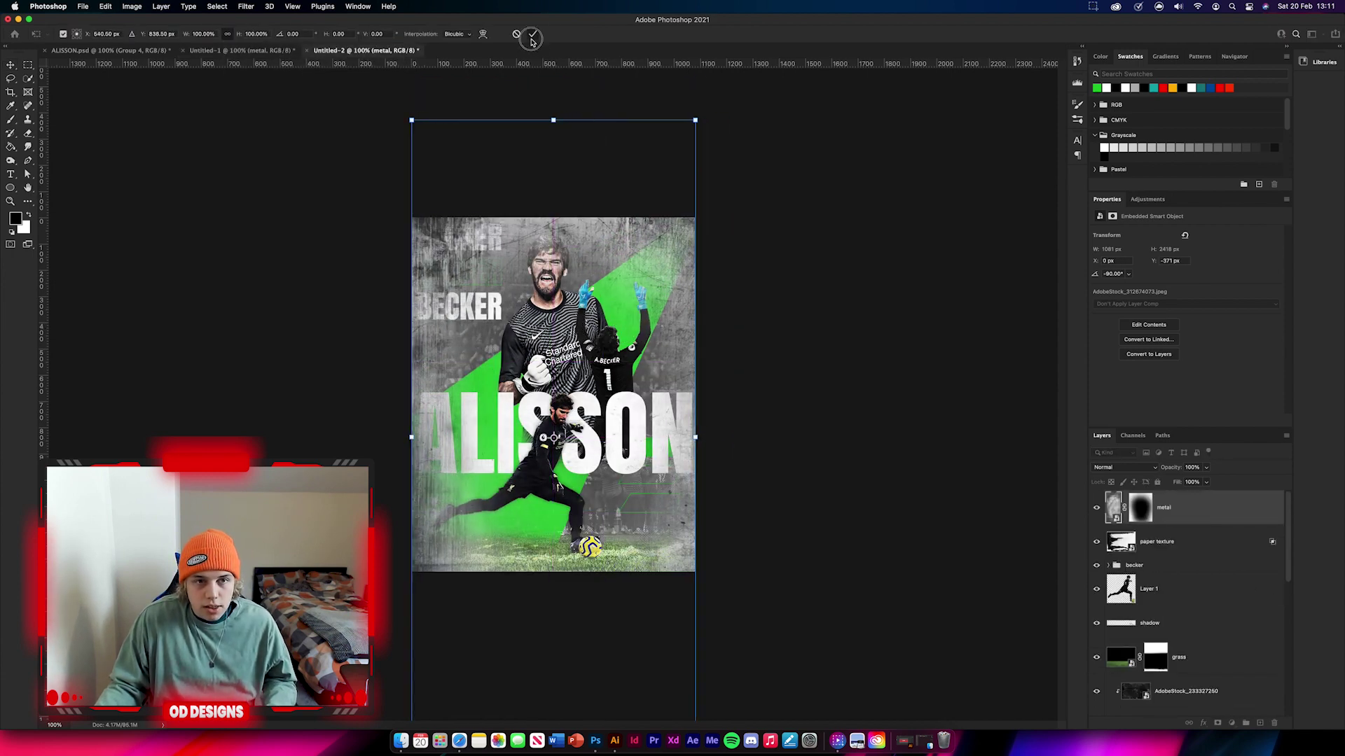
key("Return")
Set the metal texture layer's blend mode to Overlay and shift the texture upward over the poster
left_click(1140, 468)
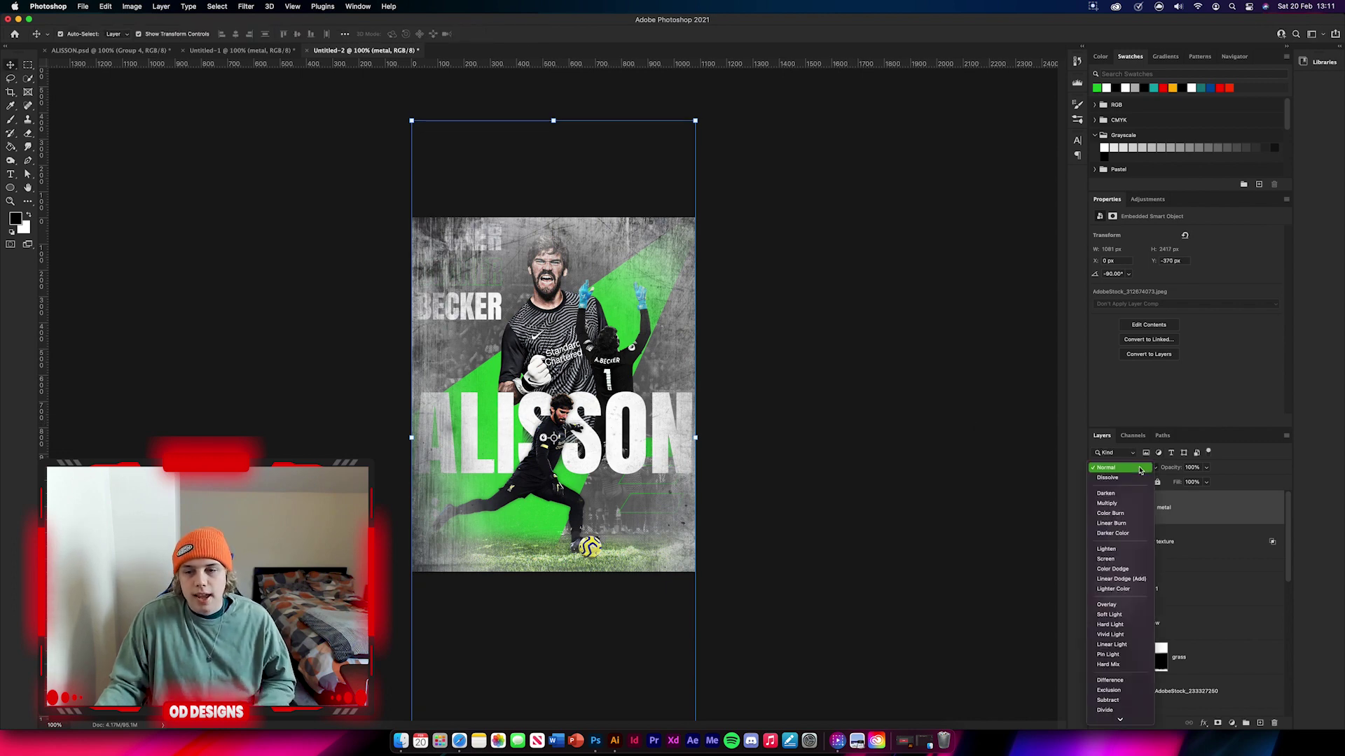
left_click(1107, 605)
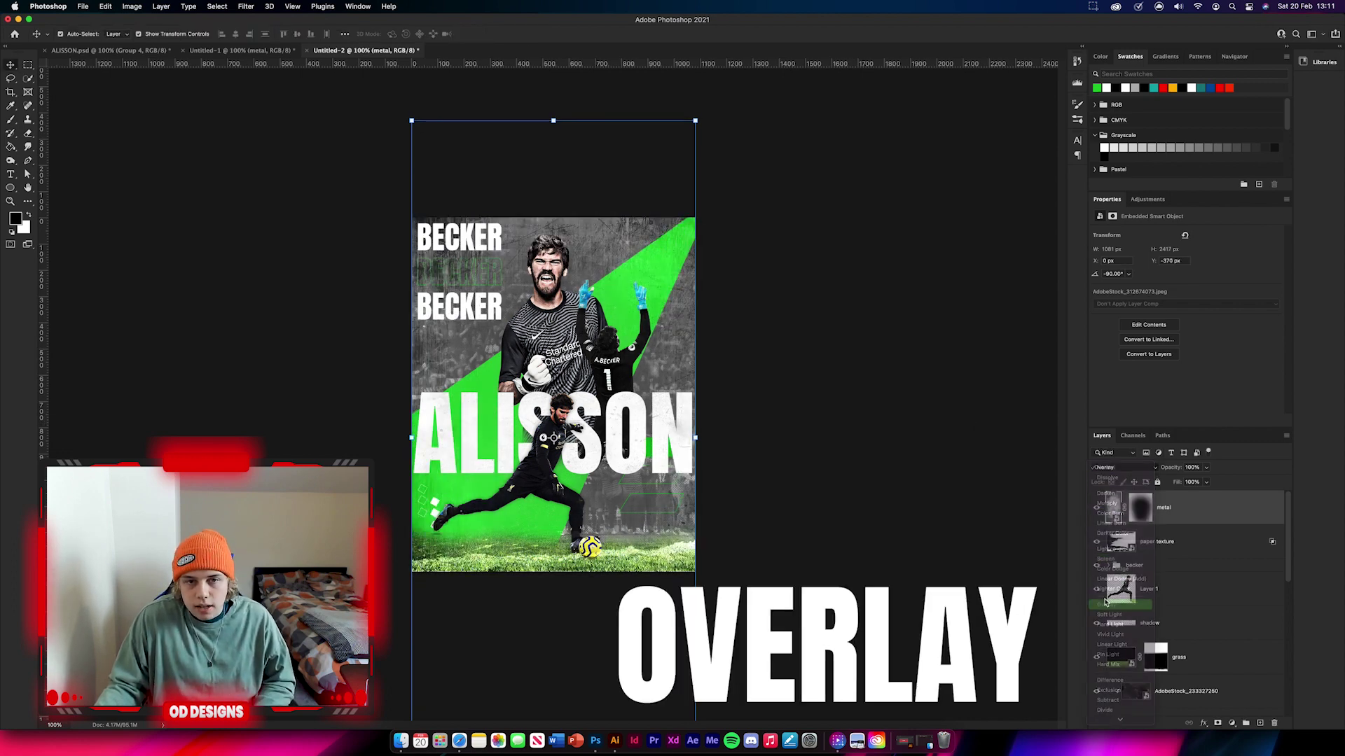
key("ctrl+t")
left_click_drag(647, 371, 648, 338)
key("Return")
left_click(879, 366)
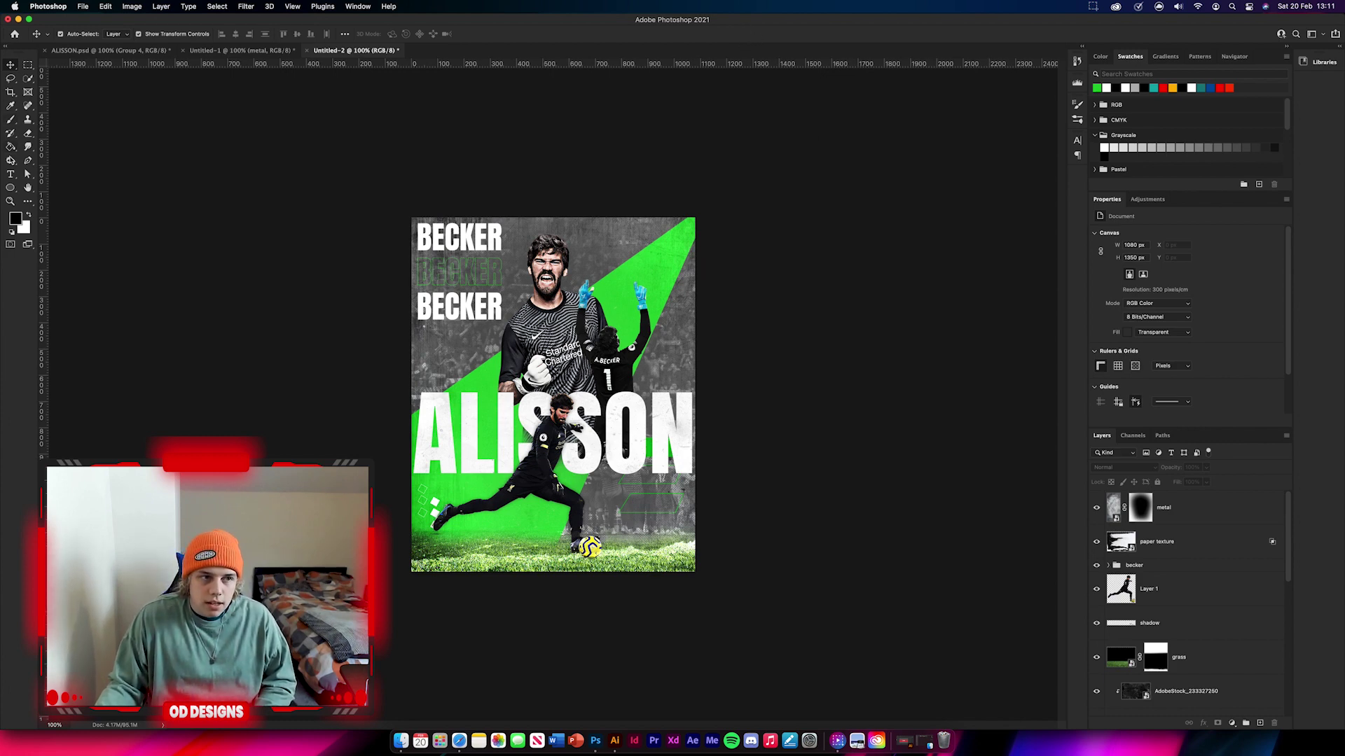
Add the white text MATCH DAY in 9 pt Anton over the poster's upper-right area
left_click(10, 175)
left_click(661, 271)
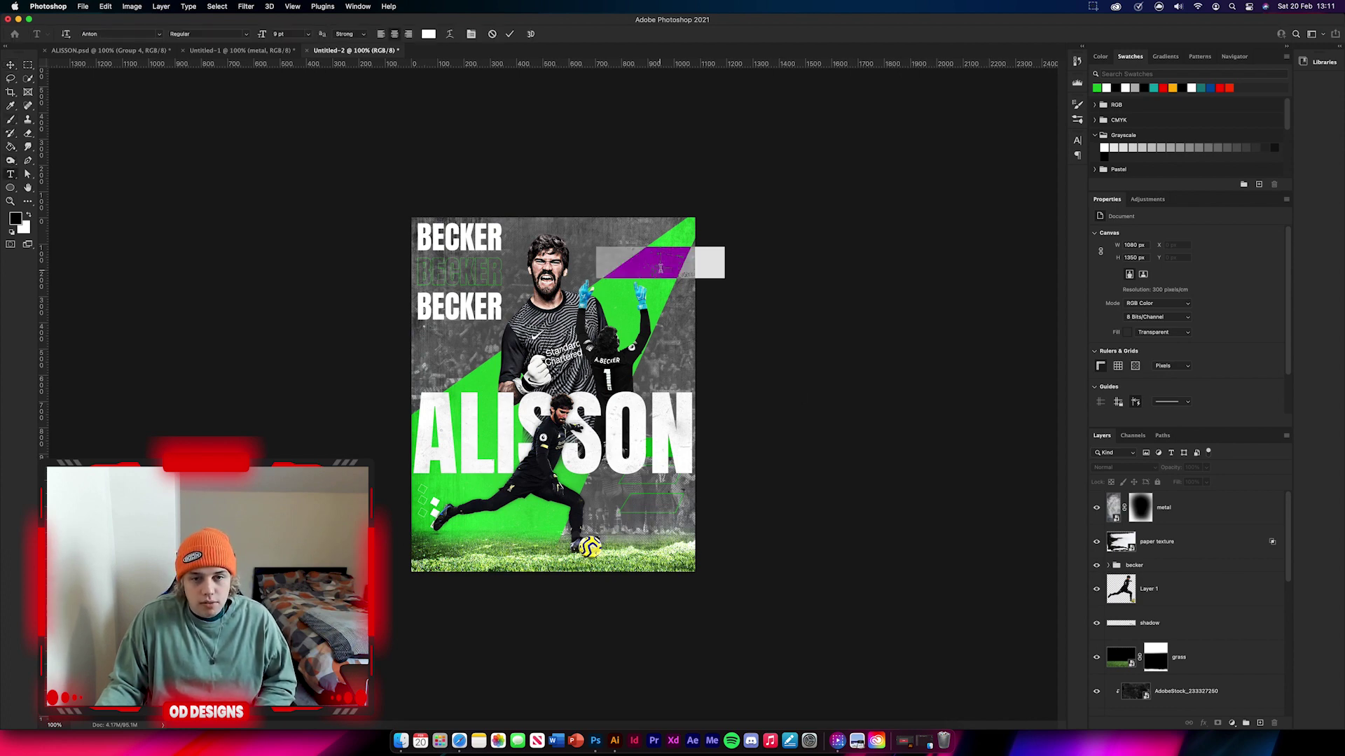
type("MATCH DI")
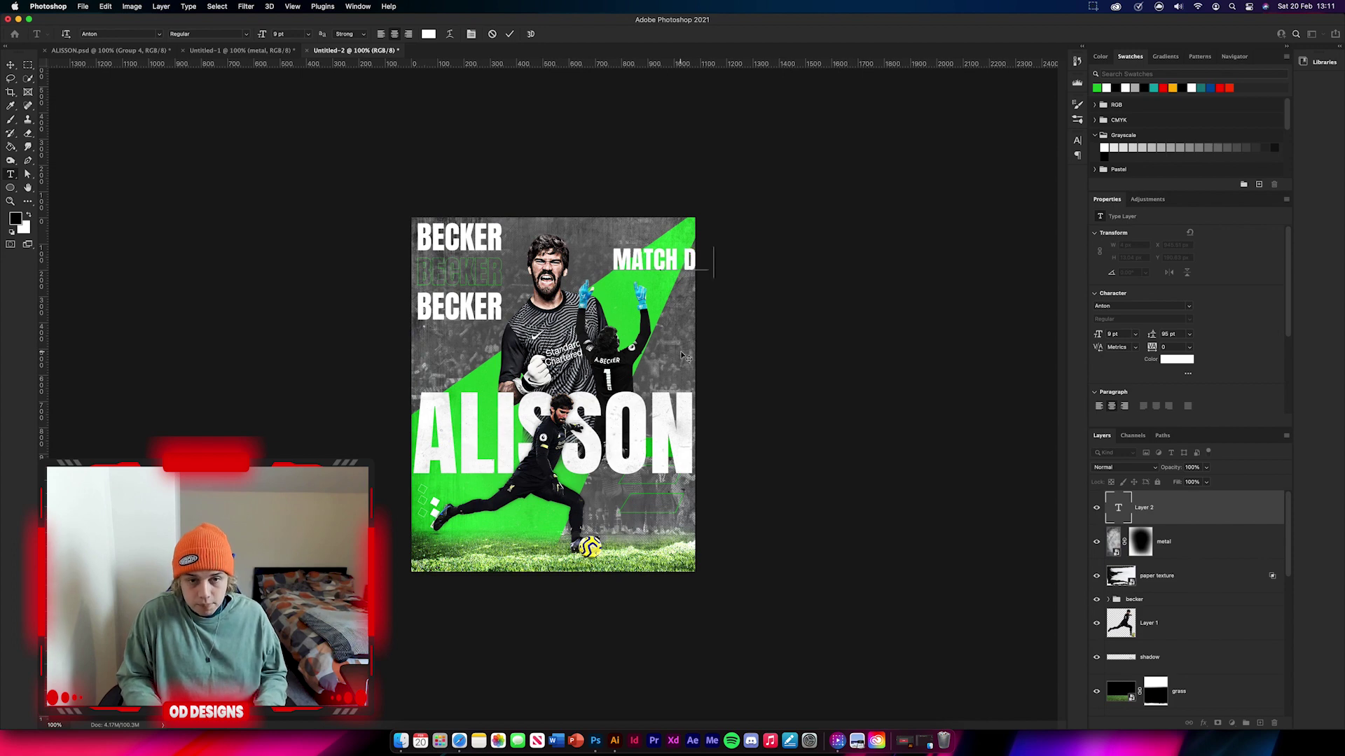
left_click(11, 66)
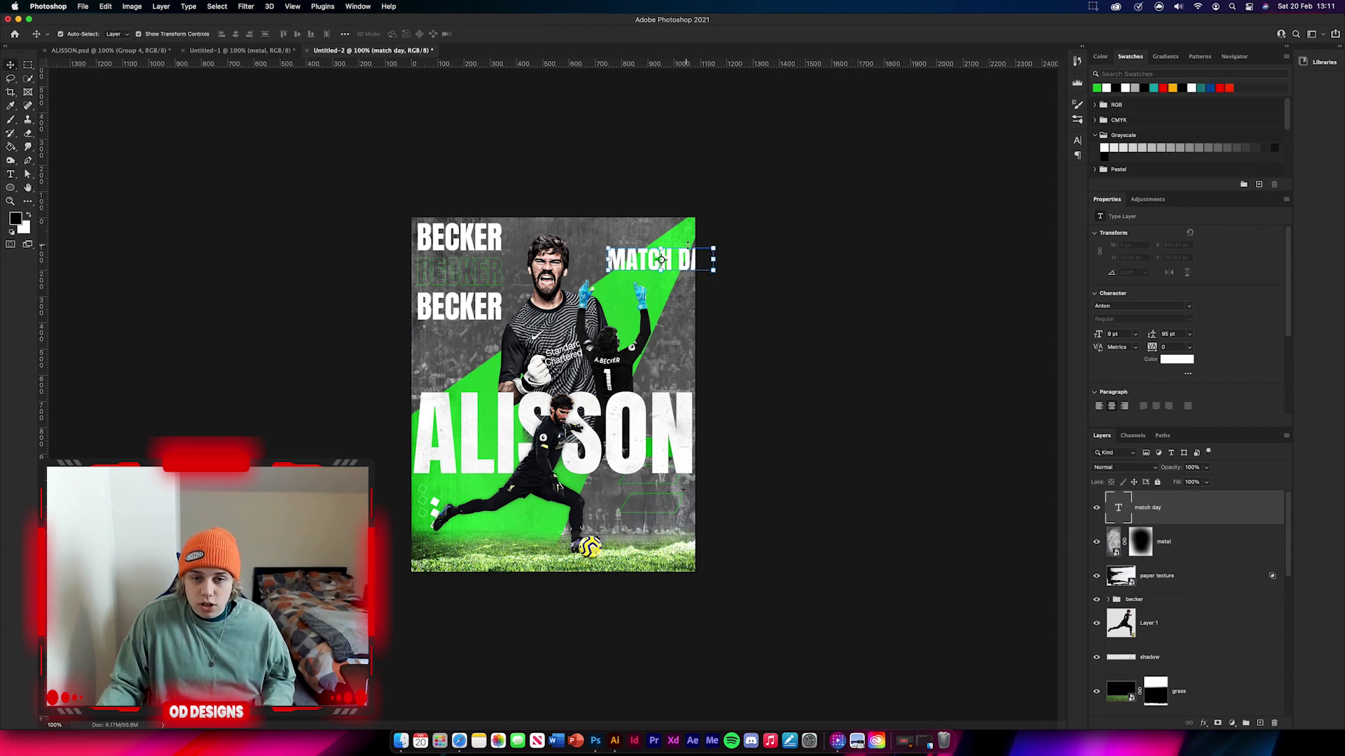
Turn the MATCH DAY text vertical, shrink it to 5.81 pt, and repeat it five times in total down the poster's right edge
left_click_drag(713, 245, 684, 396)
left_click(533, 33)
key("super+t")
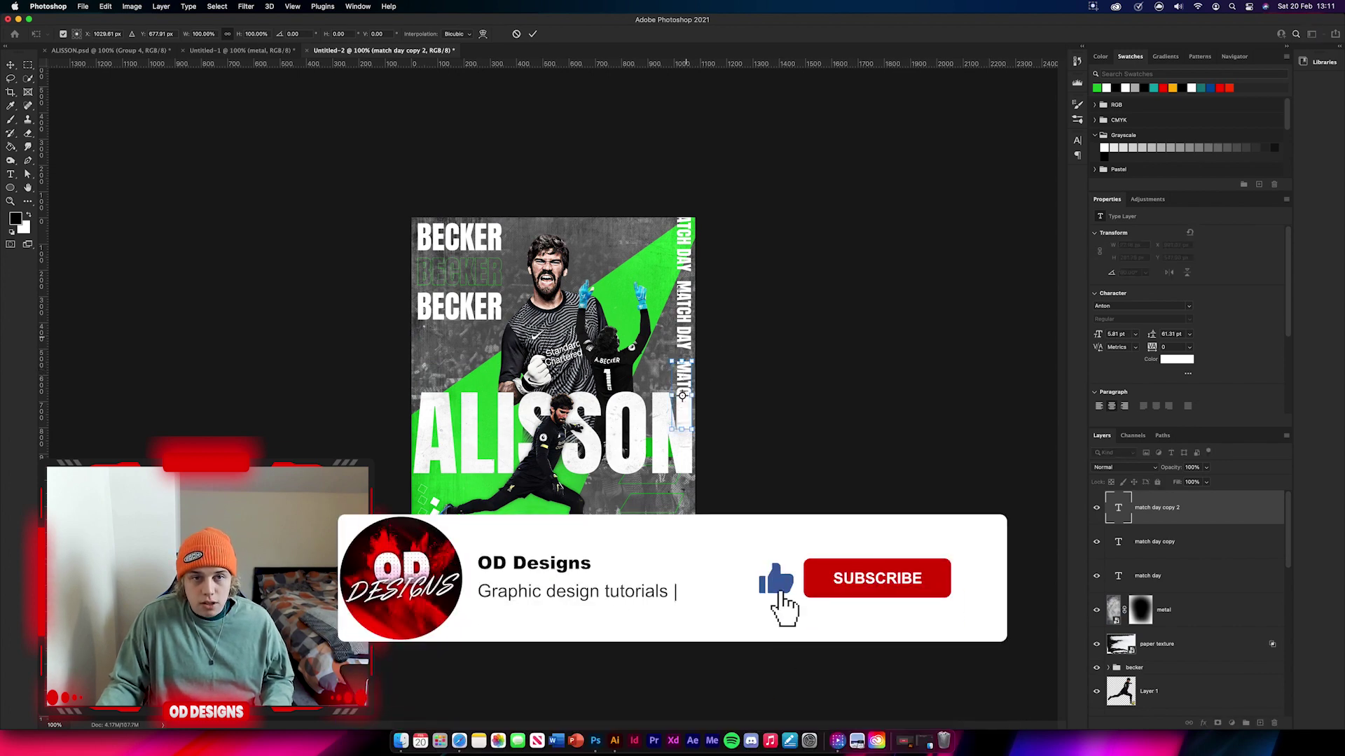
key("Return")
left_click_drag(685, 379, 683, 548)
Group the five MATCH DAY text layers and name the group match day
left_click(1210, 645, "shift")
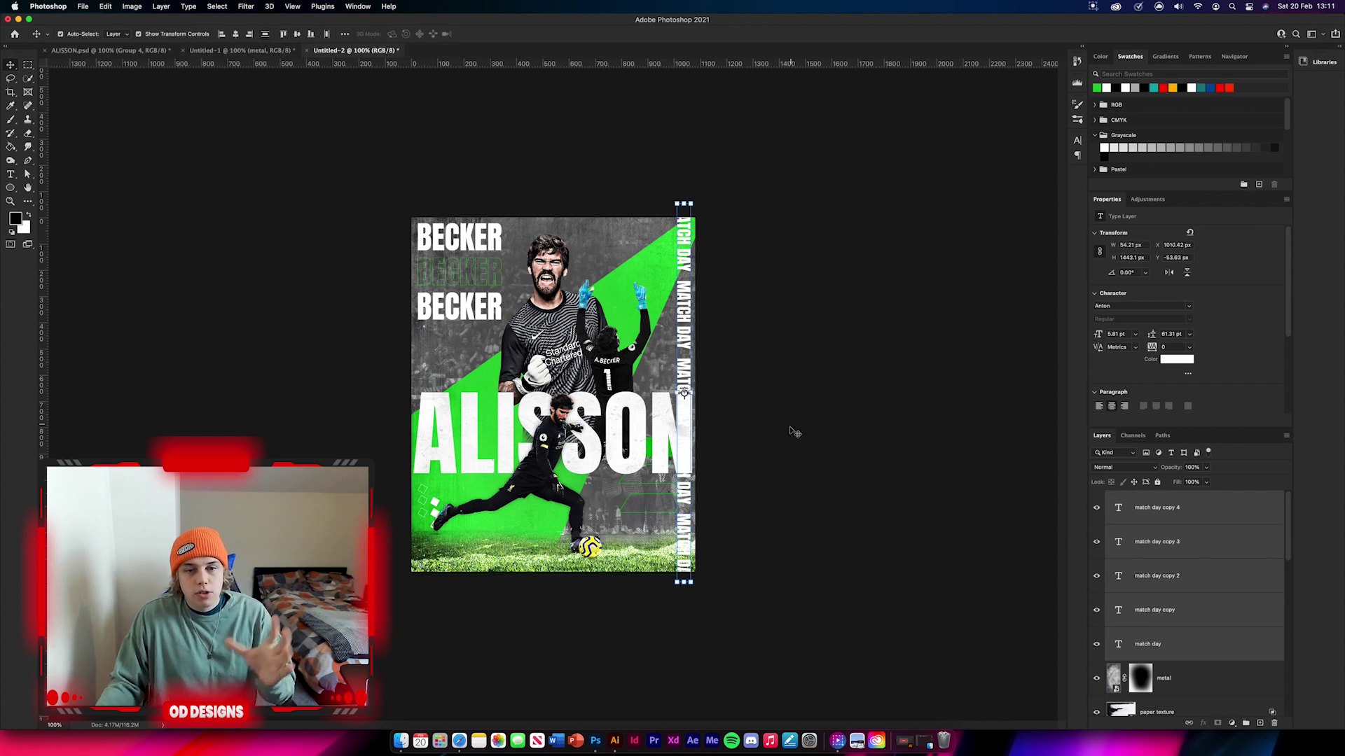
key("super+g")
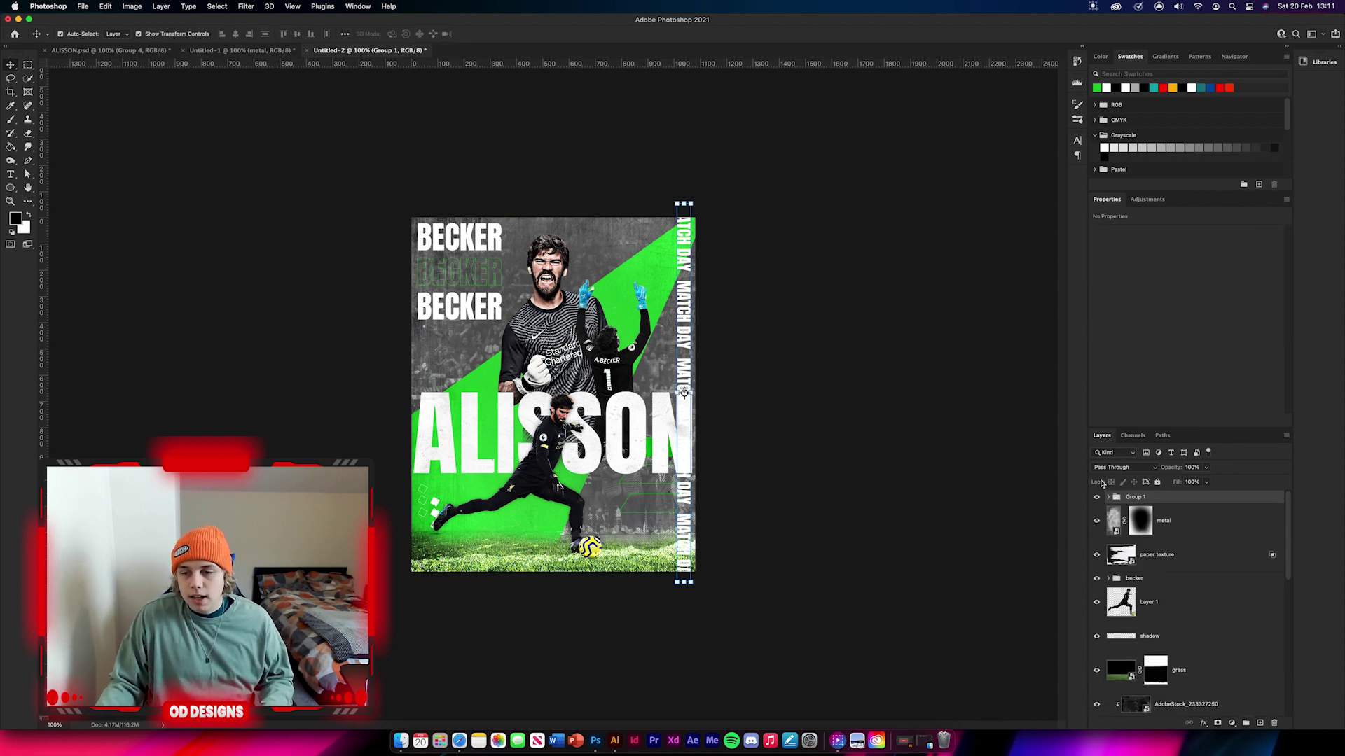
double_click(1130, 497)
type("match day")
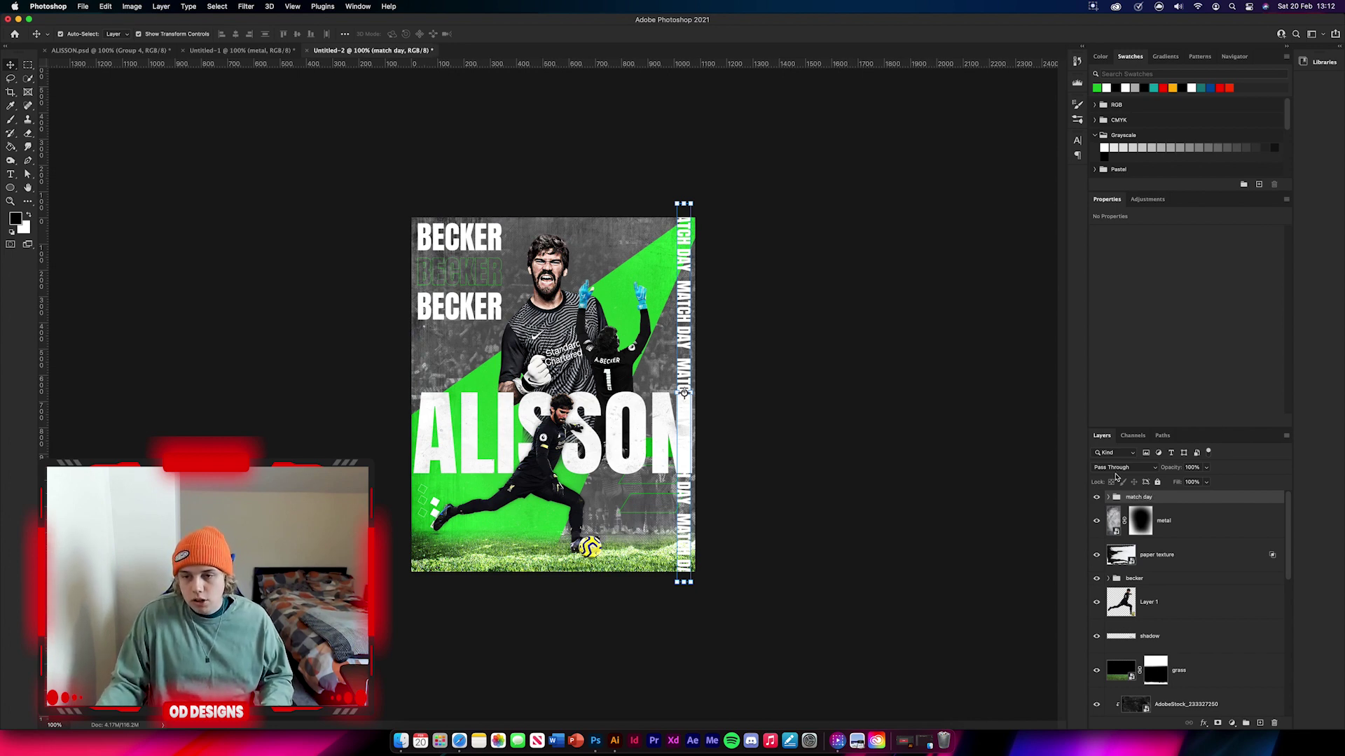
Change the match day group's blend mode so the vertical text blends into the textured background
left_click(1114, 467)
left_click(1107, 621)
left_click(719, 386)
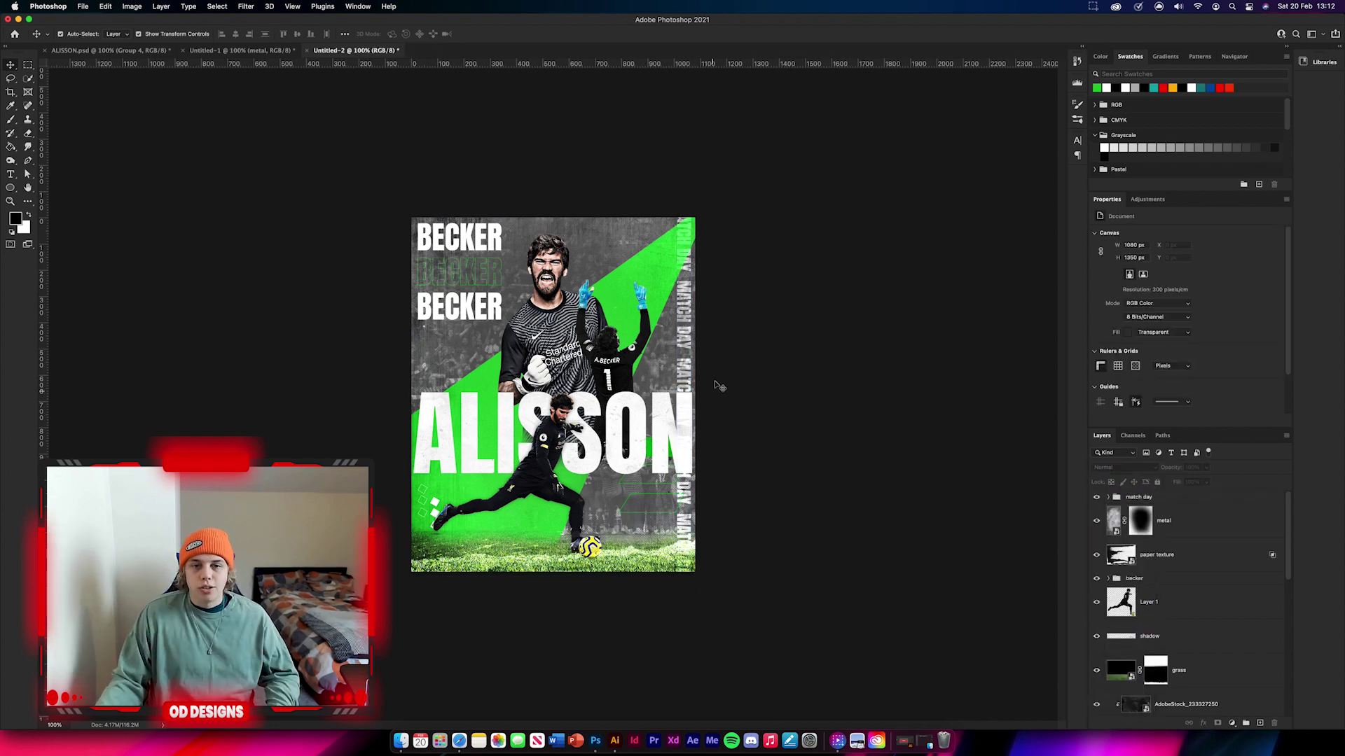
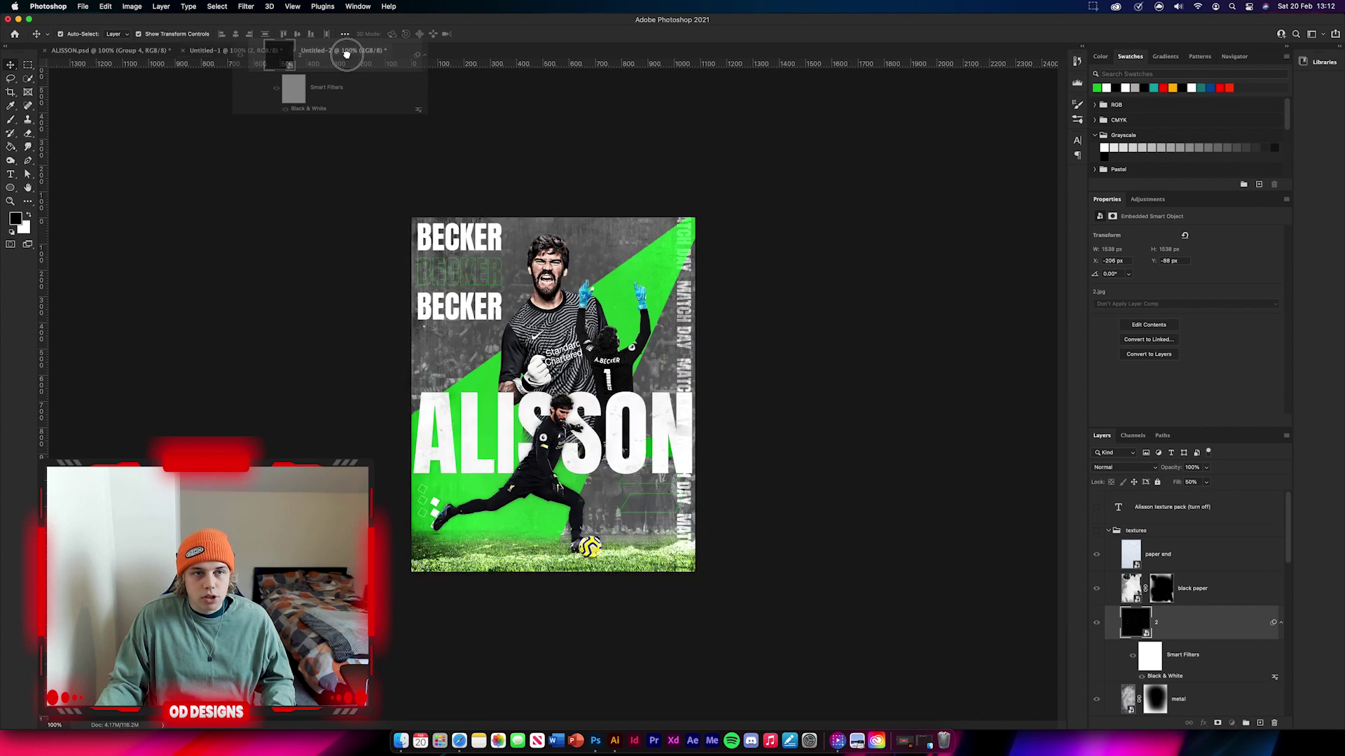
Centre the black speckle texture layer 2 from Untitled-1 over the Untitled-2 poster and set its blend mode to Color Dodge
left_click_drag(653, 348, 642, 355)
left_click(1122, 467)
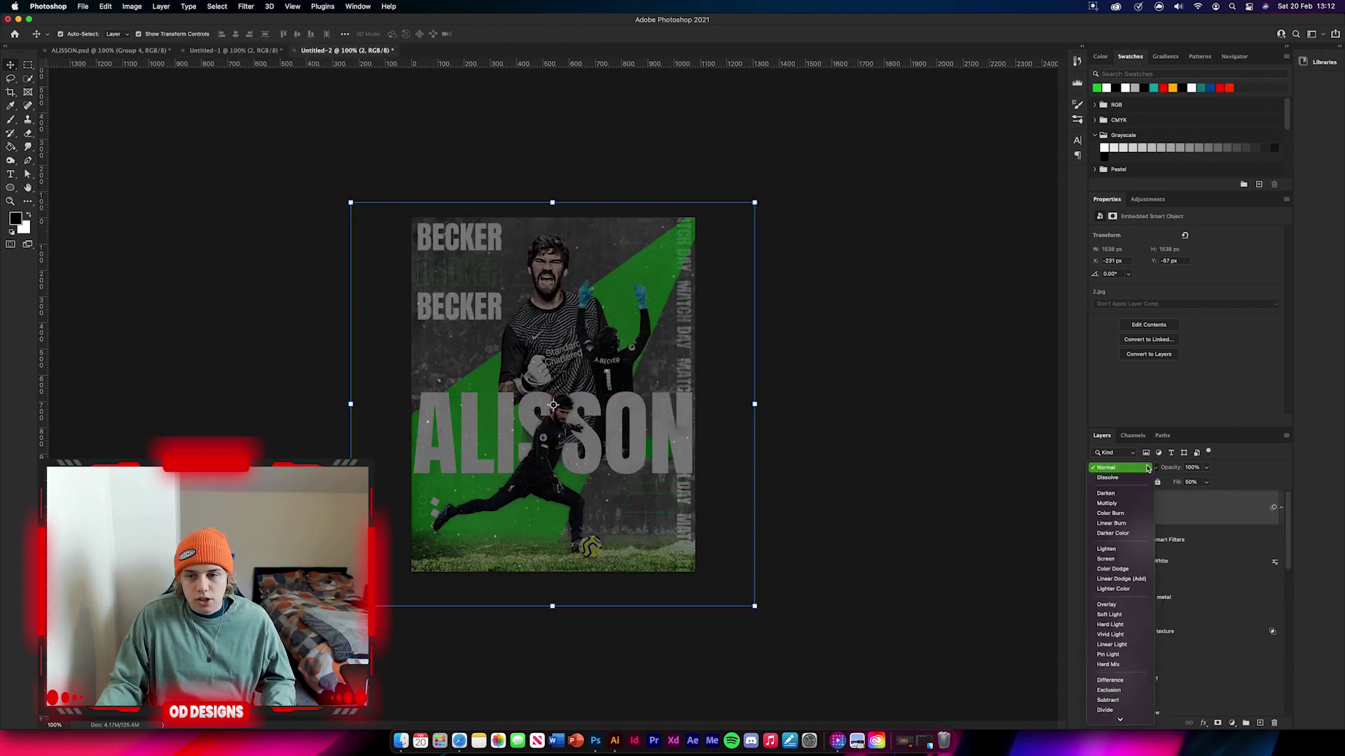
left_click(1120, 569)
left_click(922, 557)
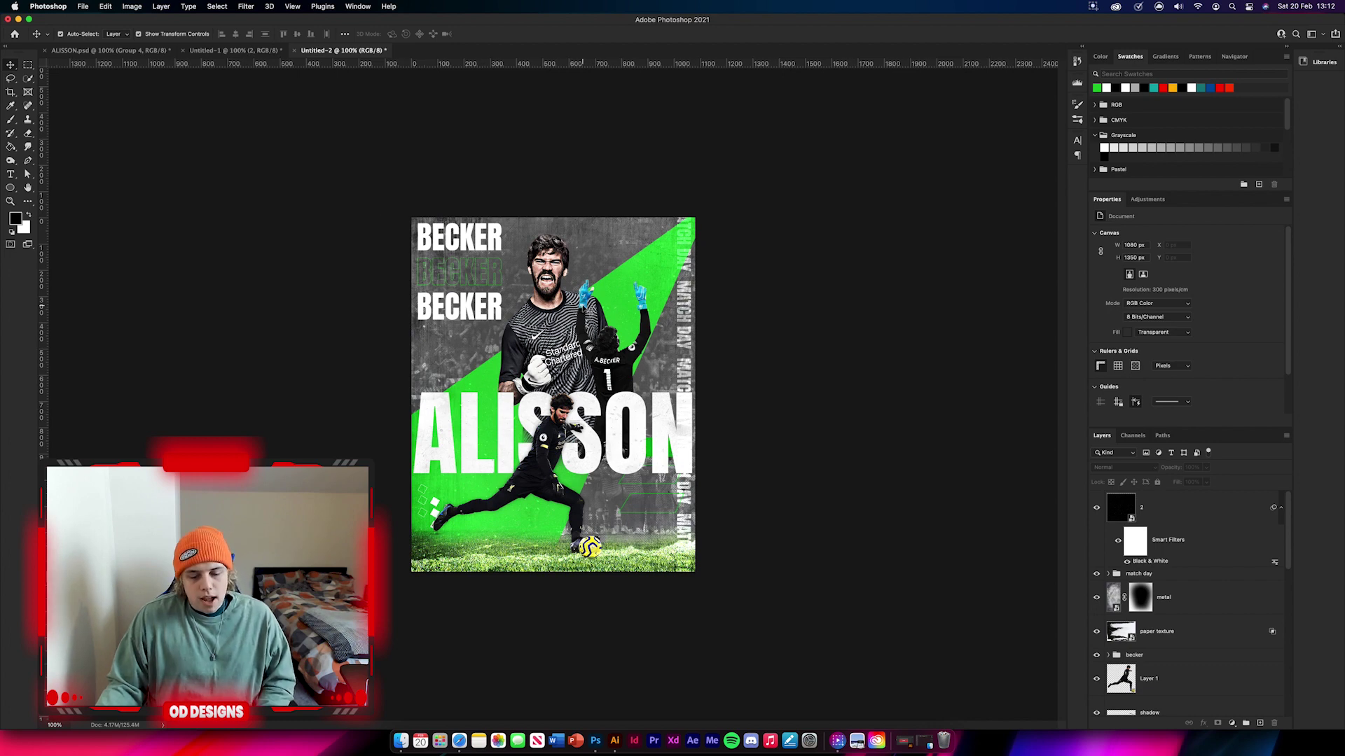
Copy the black paper texture layer with its mask from Untitled-1 into Untitled-2 as the uppermost layer over the poster
left_click(198, 55)
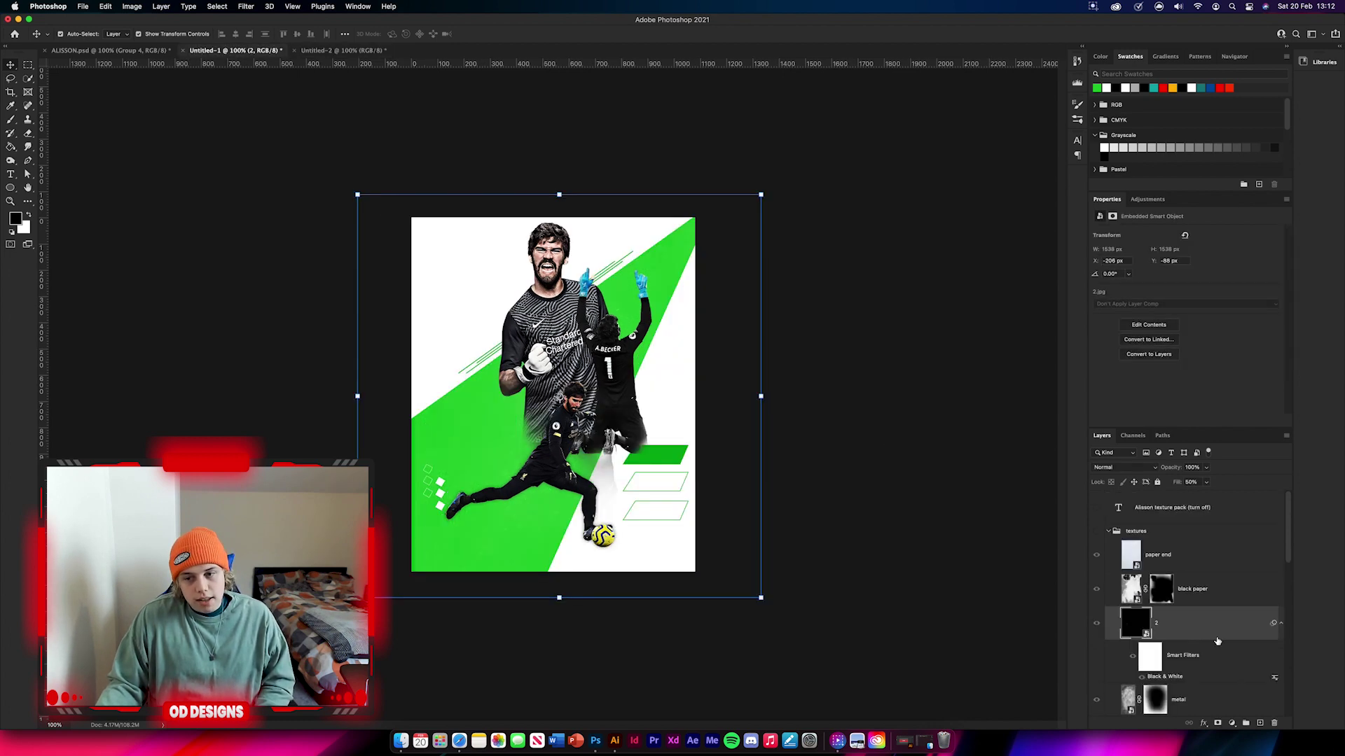
left_click(1236, 592)
left_click_drag(1236, 603, 556, 413)
key("ctrl+t")
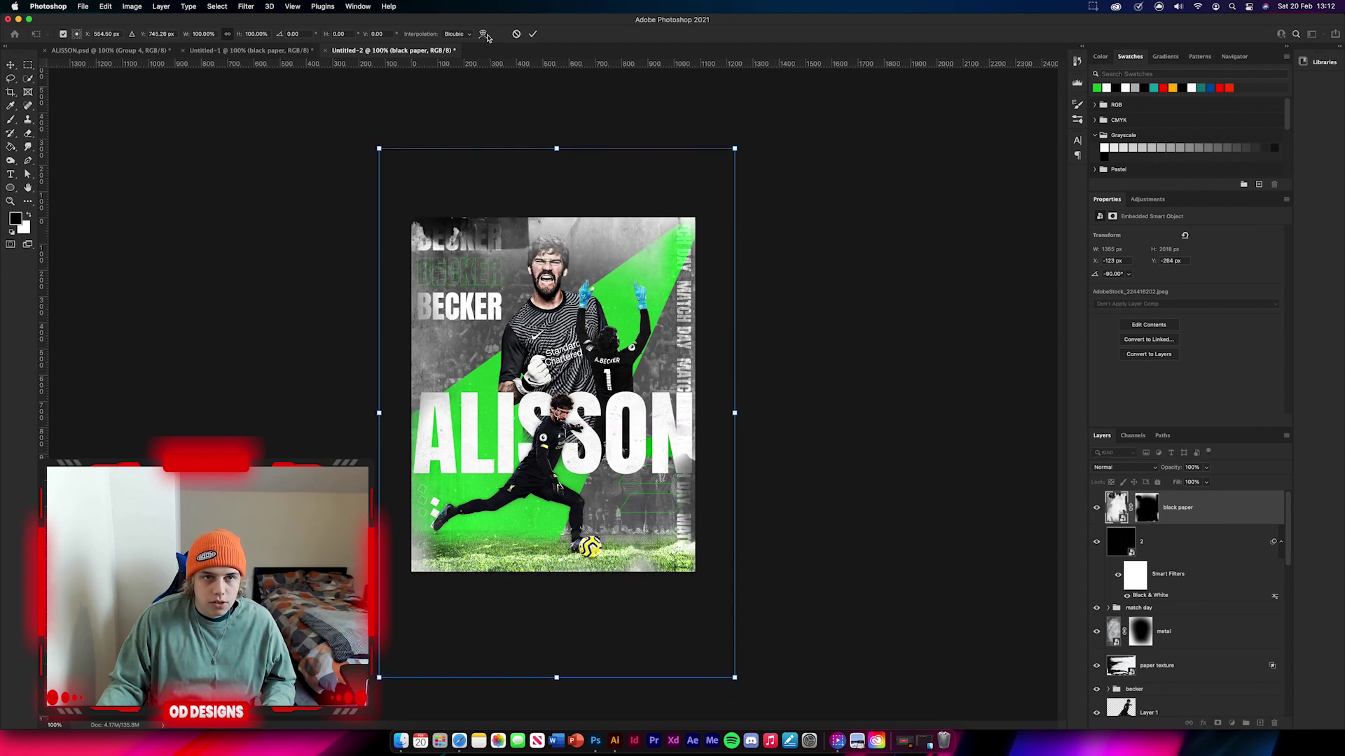
Set the black paper layer's blend mode to Divide and move the texture upward over the poster
left_click(1126, 469)
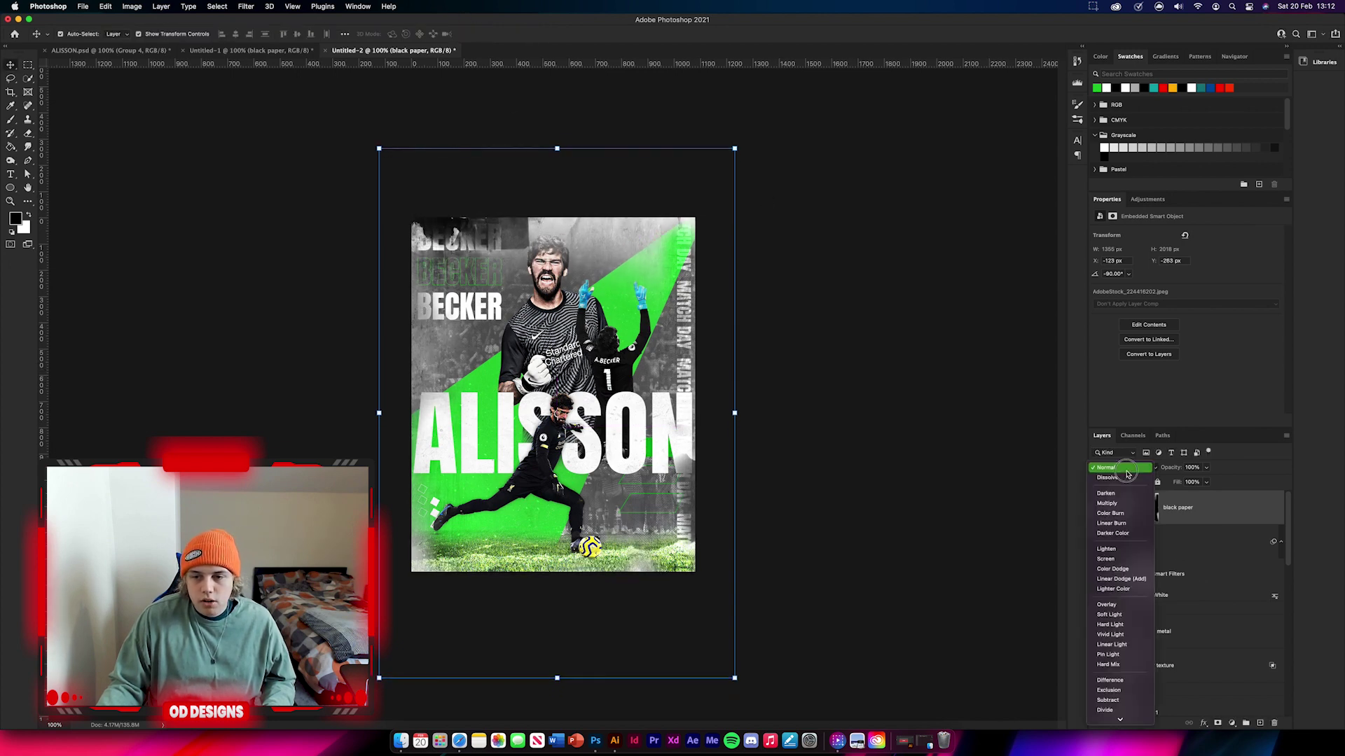
left_click(1119, 711)
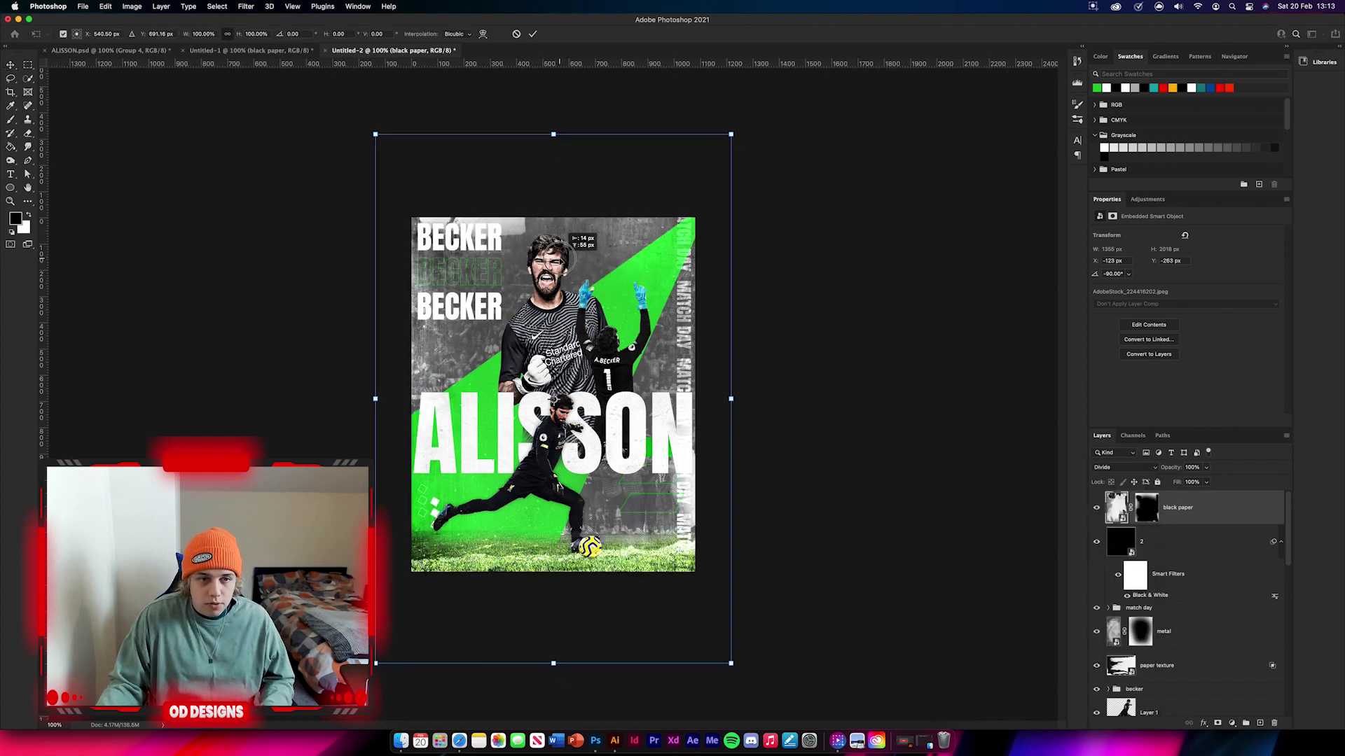
left_click_drag(572, 273, 574, 254)
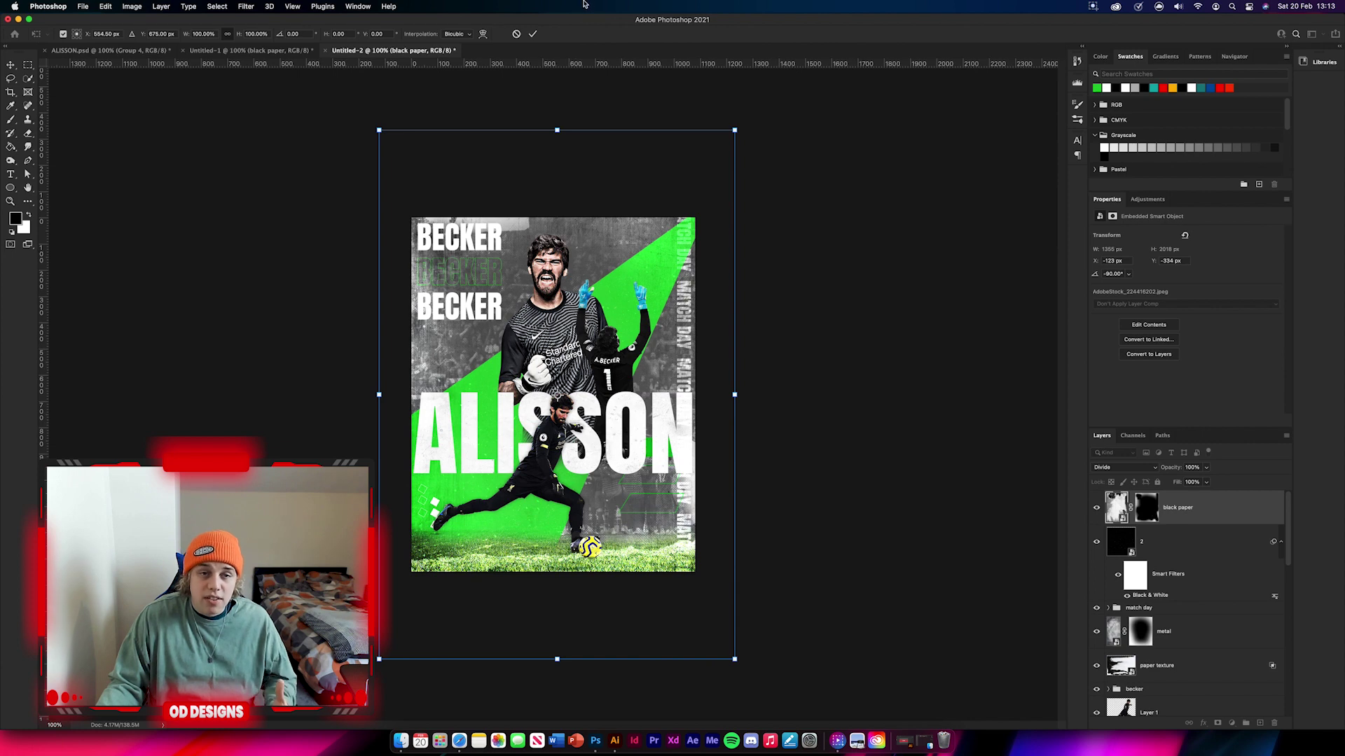
left_click(897, 362)
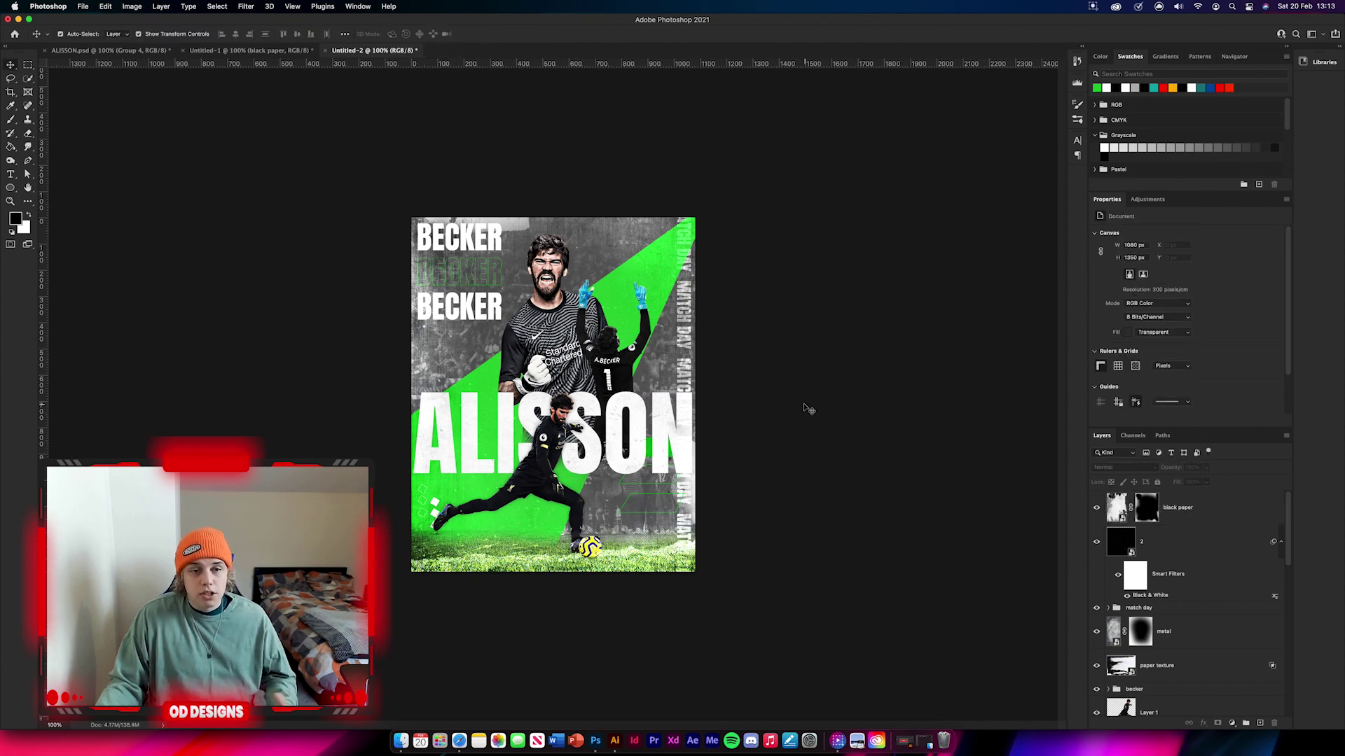
Copy the paper end layer from Untitled-1 into Untitled-2 as the uppermost layer and position it to cover the whole poster
left_click(287, 52)
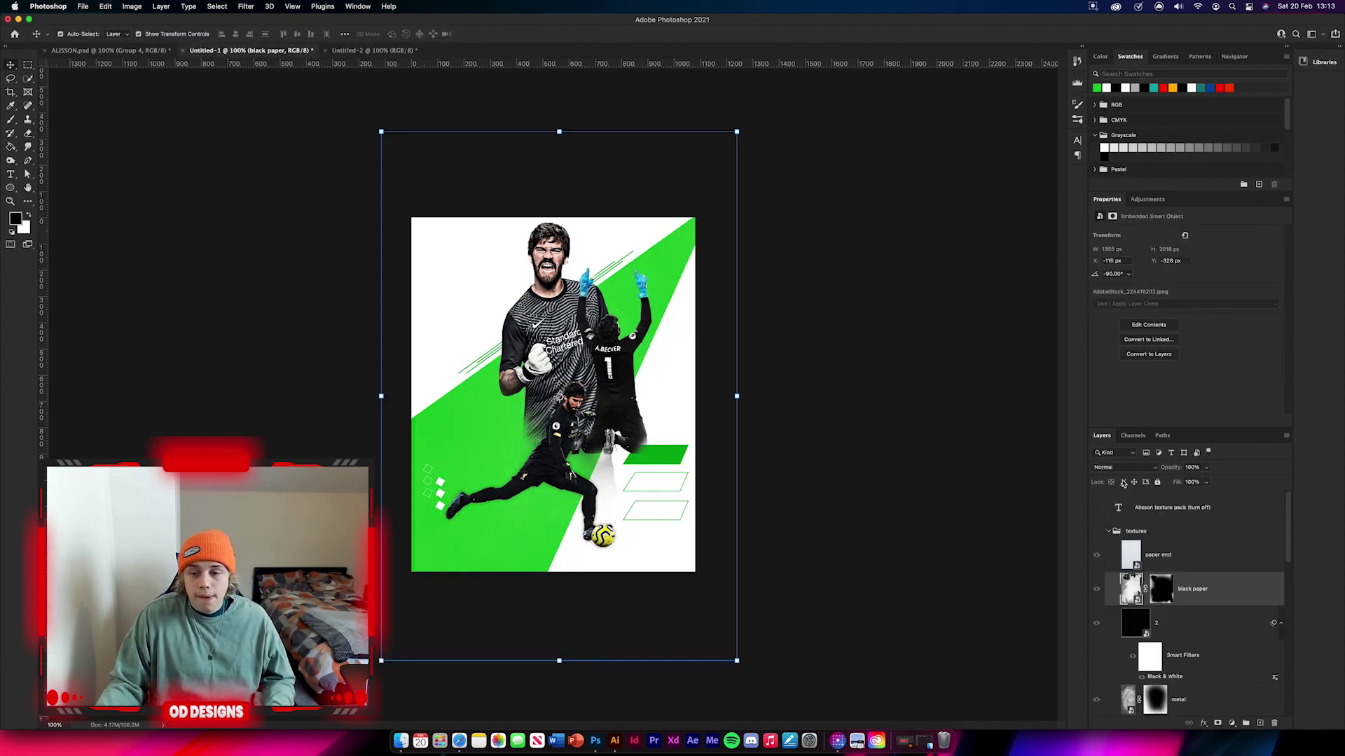
left_click(1195, 555)
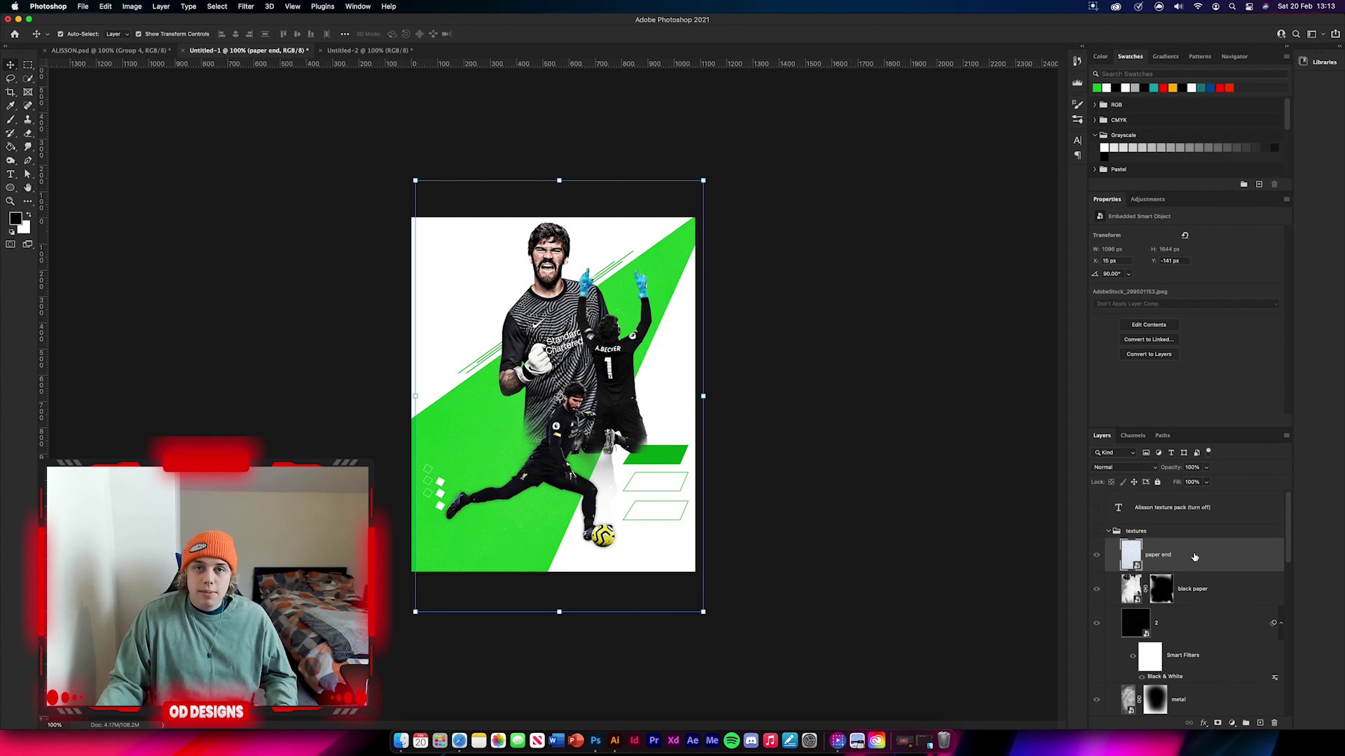
left_click_drag(1194, 557, 562, 413)
key("super+t")
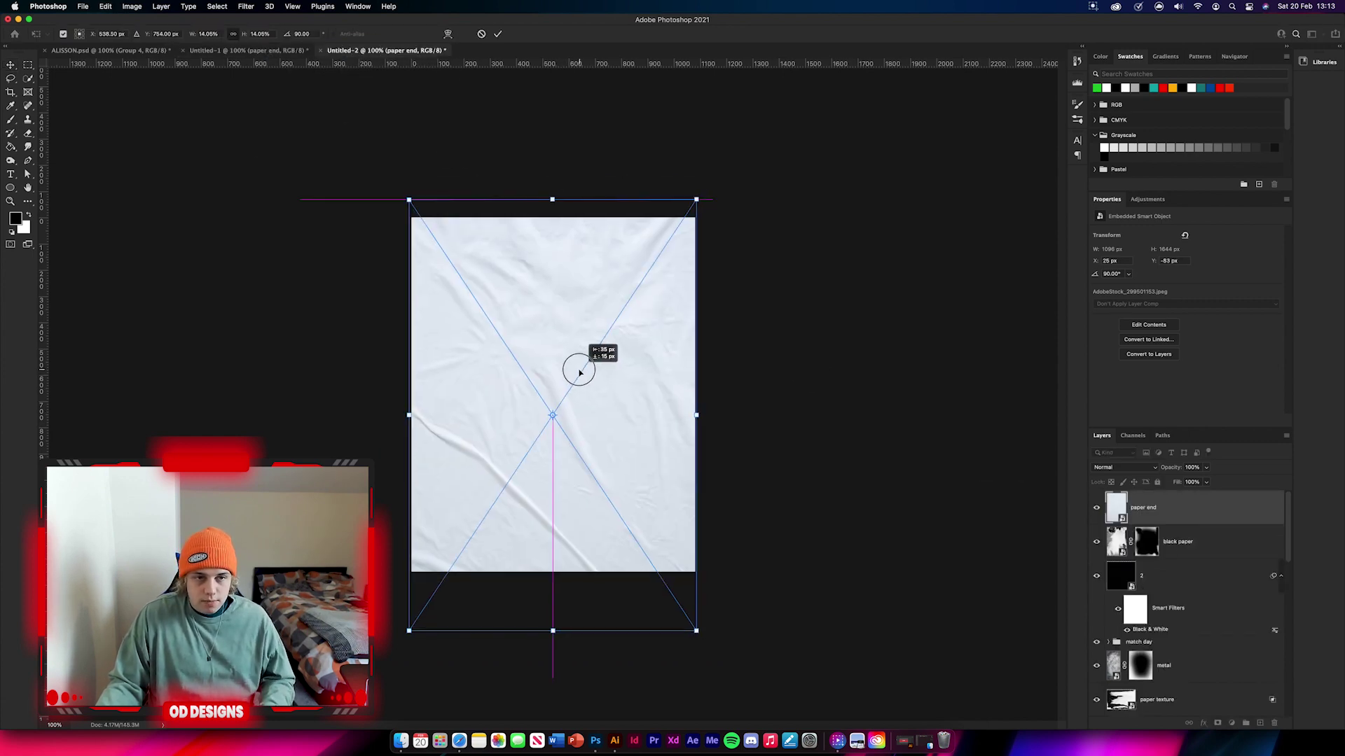
left_click_drag(580, 367, 568, 366)
left_click(500, 33)
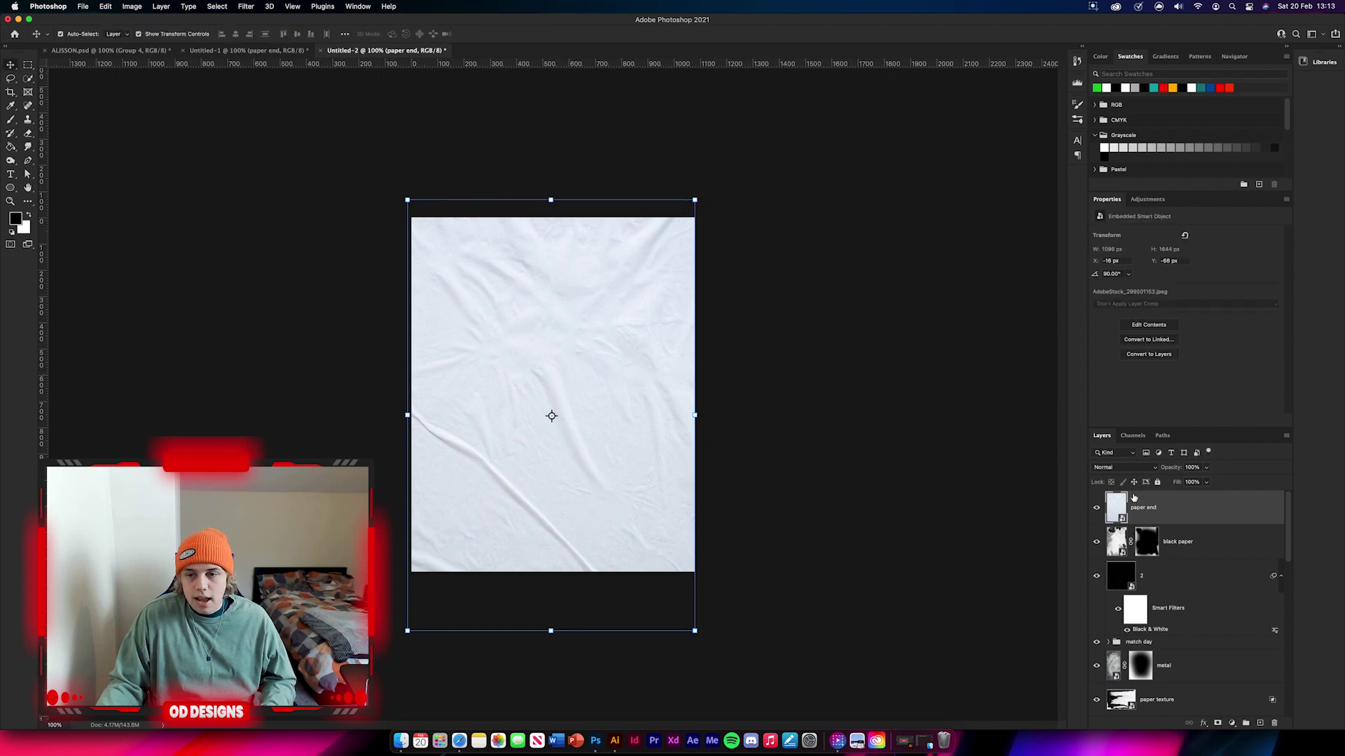
Set the paper end layer's blend mode to Multiply
left_click(1124, 467)
left_click(1122, 515)
left_click(861, 510)
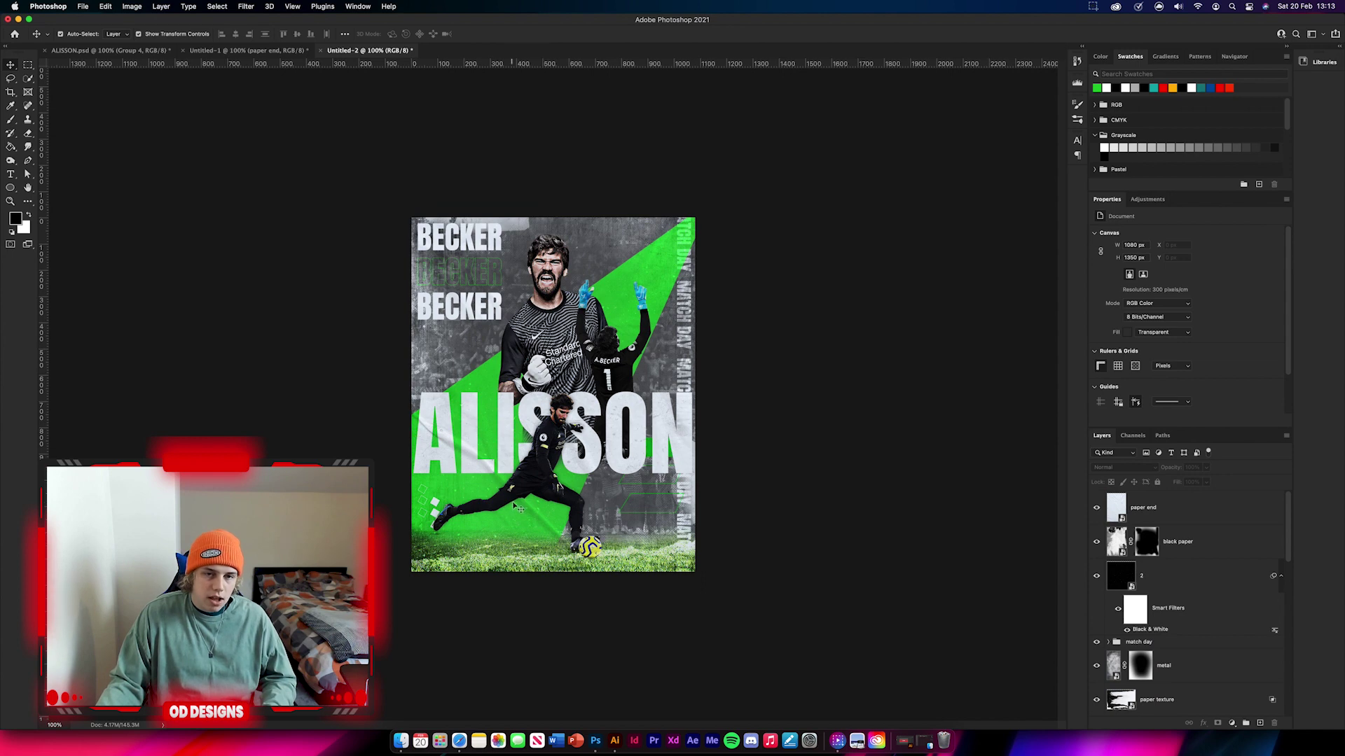
Group all of the poster's layers and name the group Alisson
left_click(1234, 511)
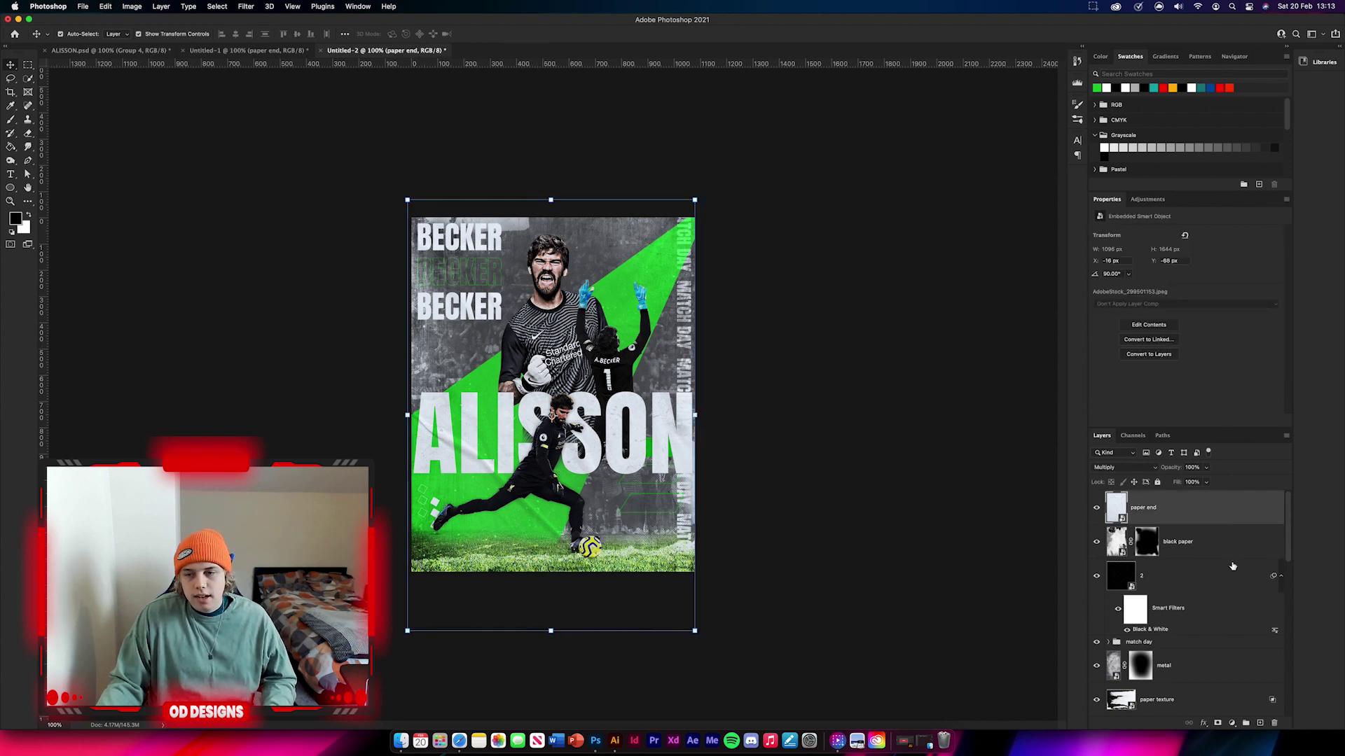
scroll(1232, 583, "down", 5)
left_click(1210, 701, "shift")
key("super+g")
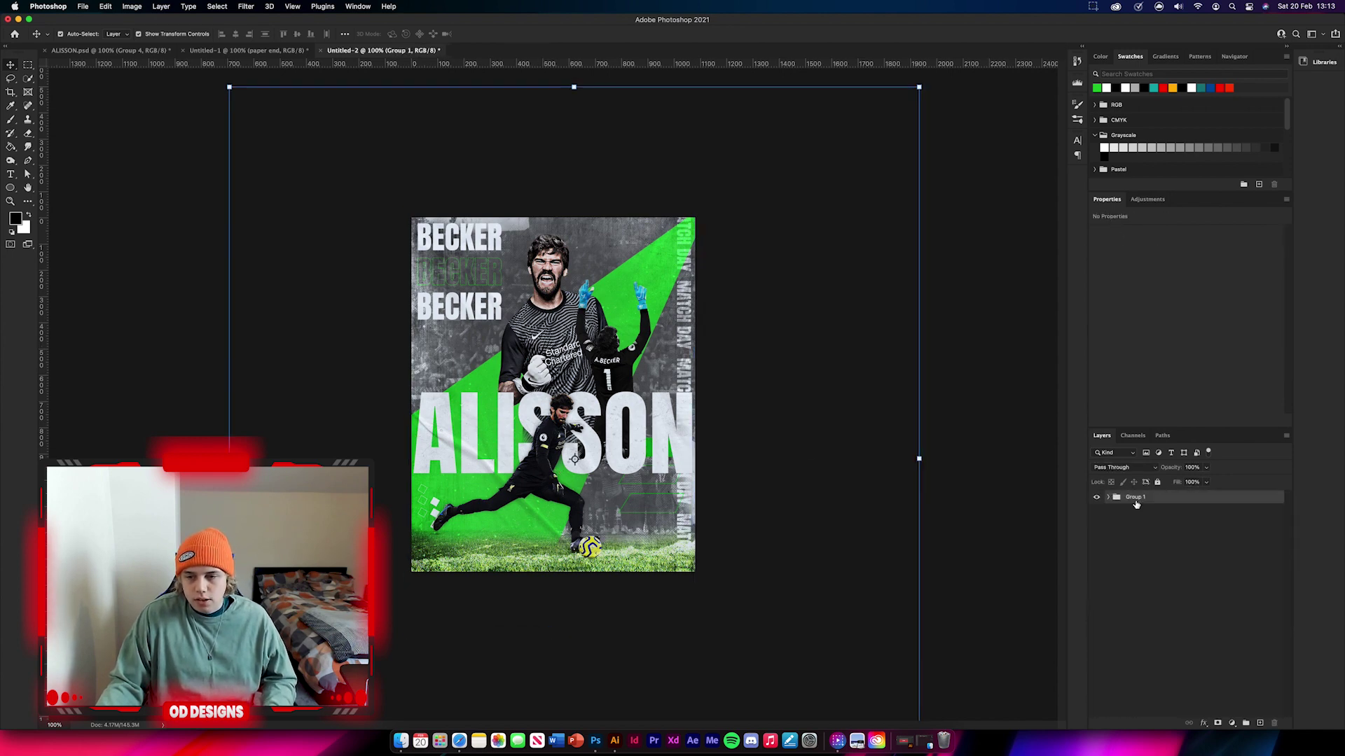
double_click(1135, 497)
type("Alisson")
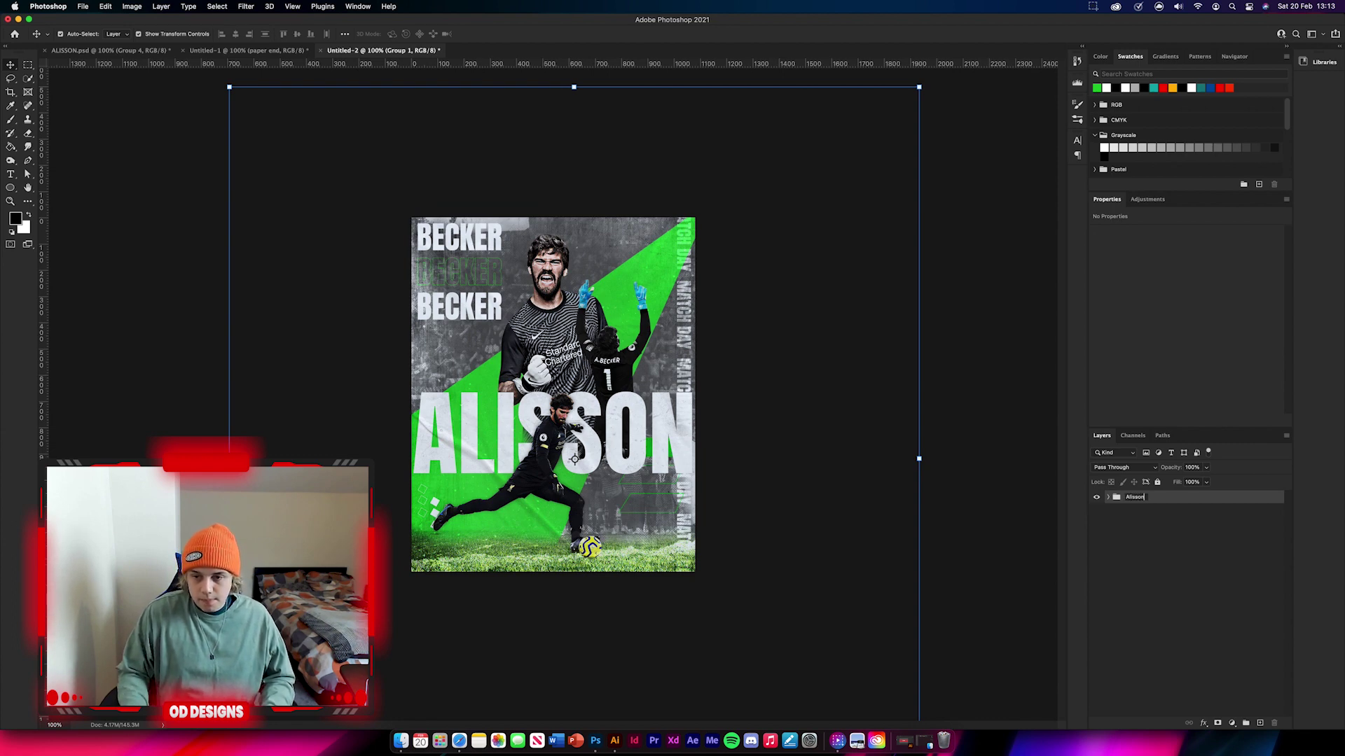
key("Return")
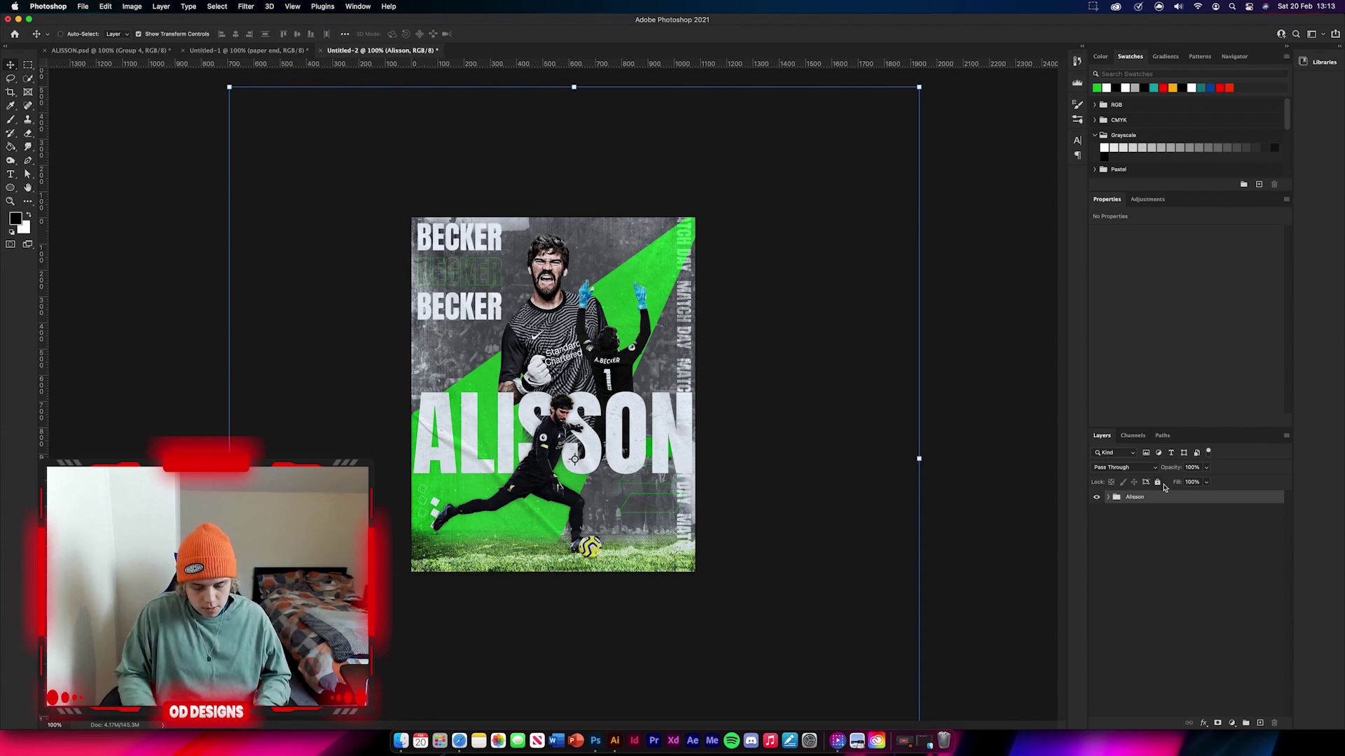
Stamp all visible content into a new merged layer above the Alisson group
key("super+shift+alt+e")
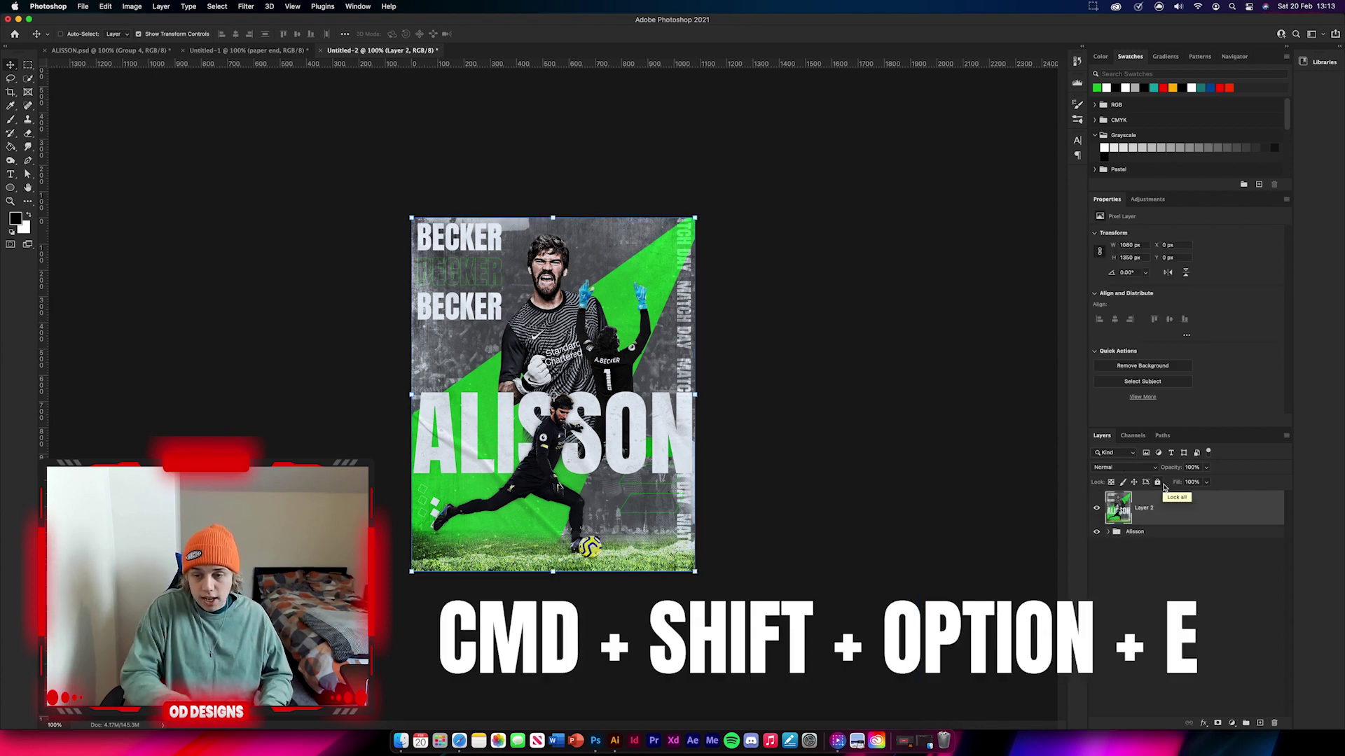
left_click(294, 8)
left_click(765, 339)
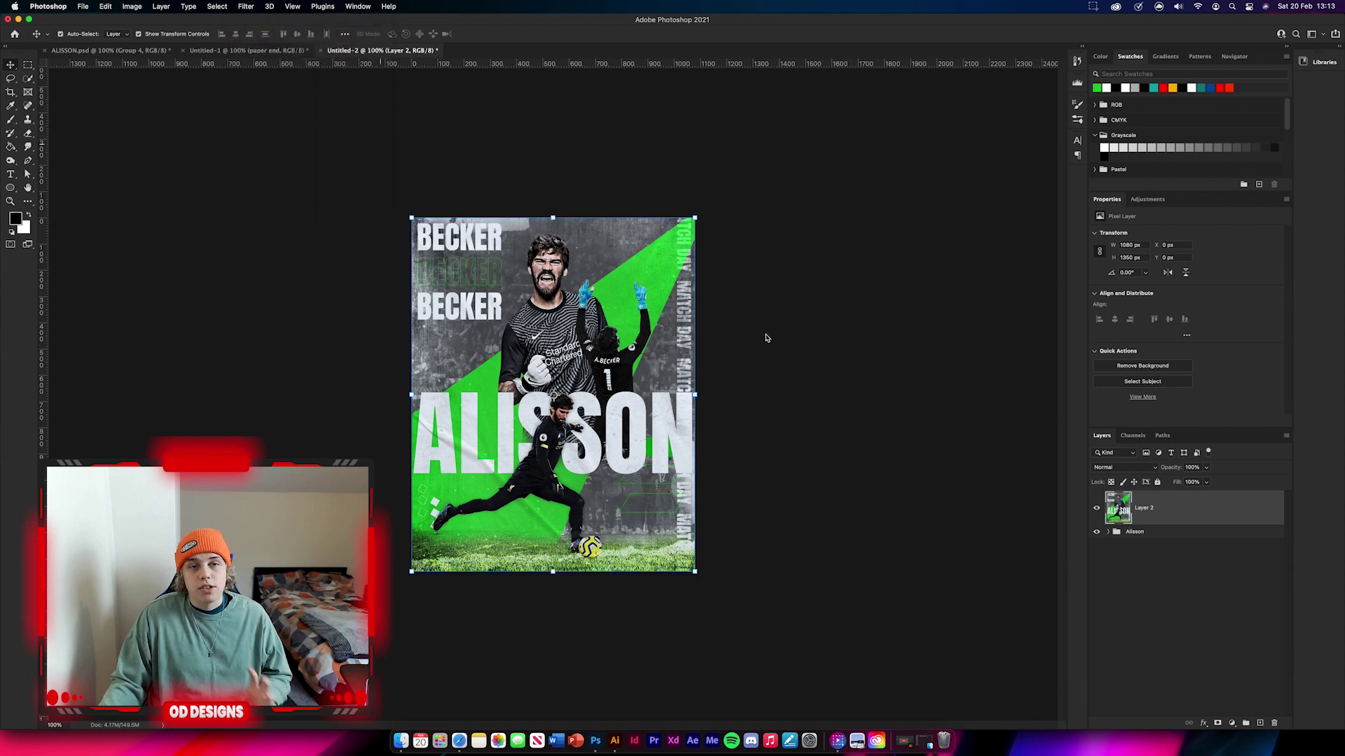
Apply the Camera Raw filter to the merged layer, strengthening contrast and green tones and adjusting the grain and vignetting
key("super+shift+a")
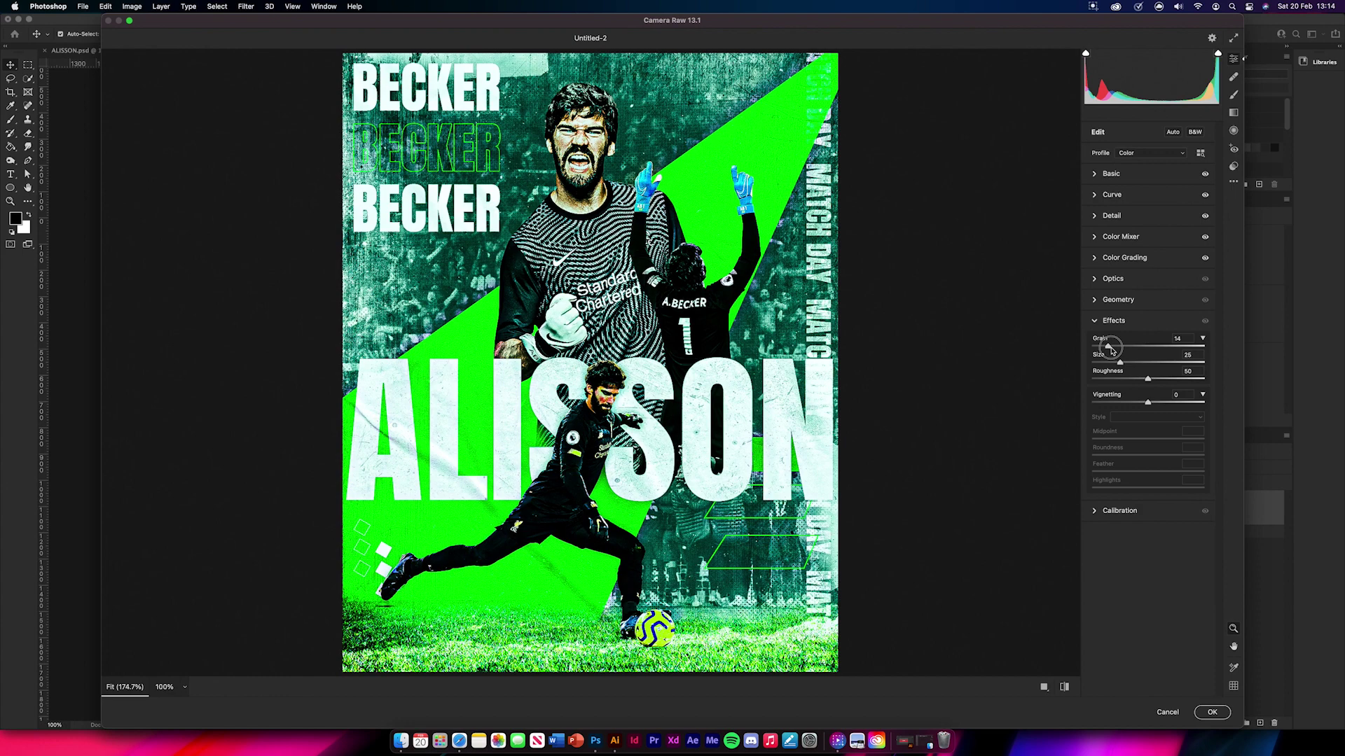
left_click(1149, 404)
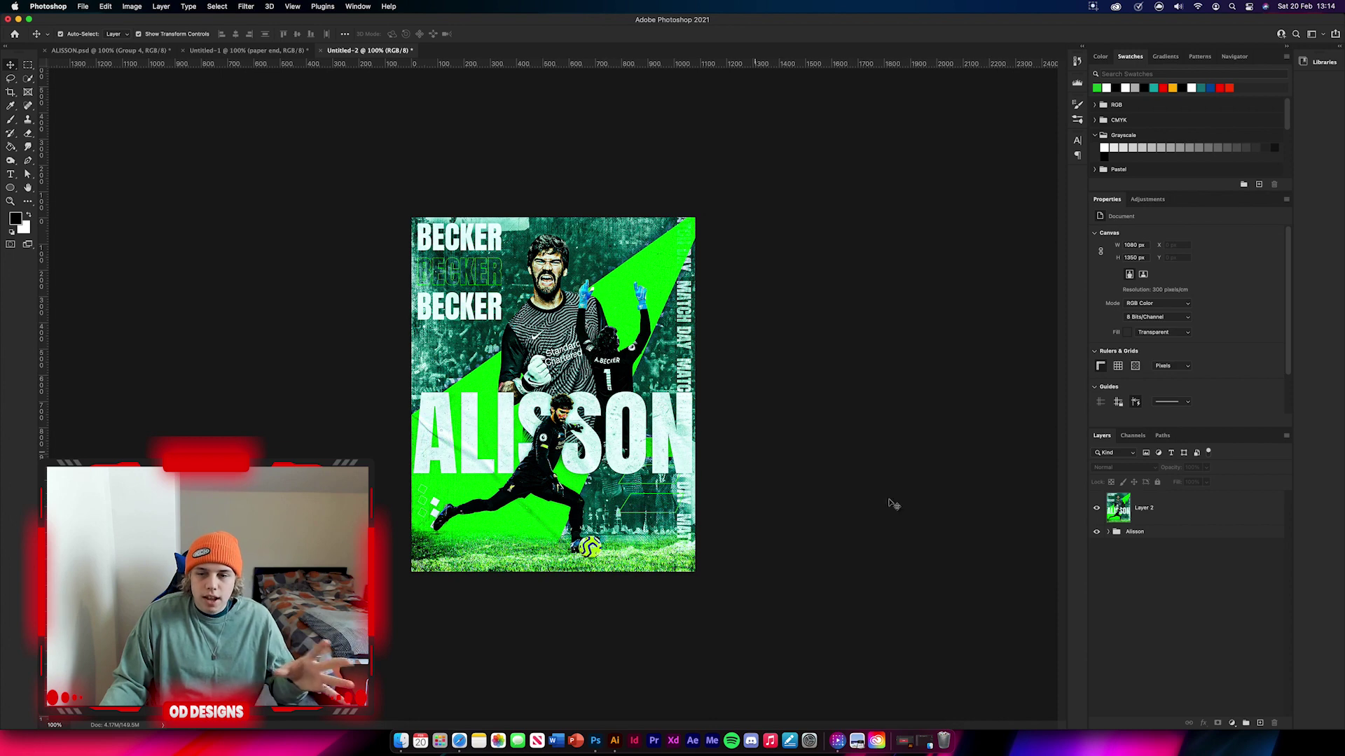
left_click(1209, 519)
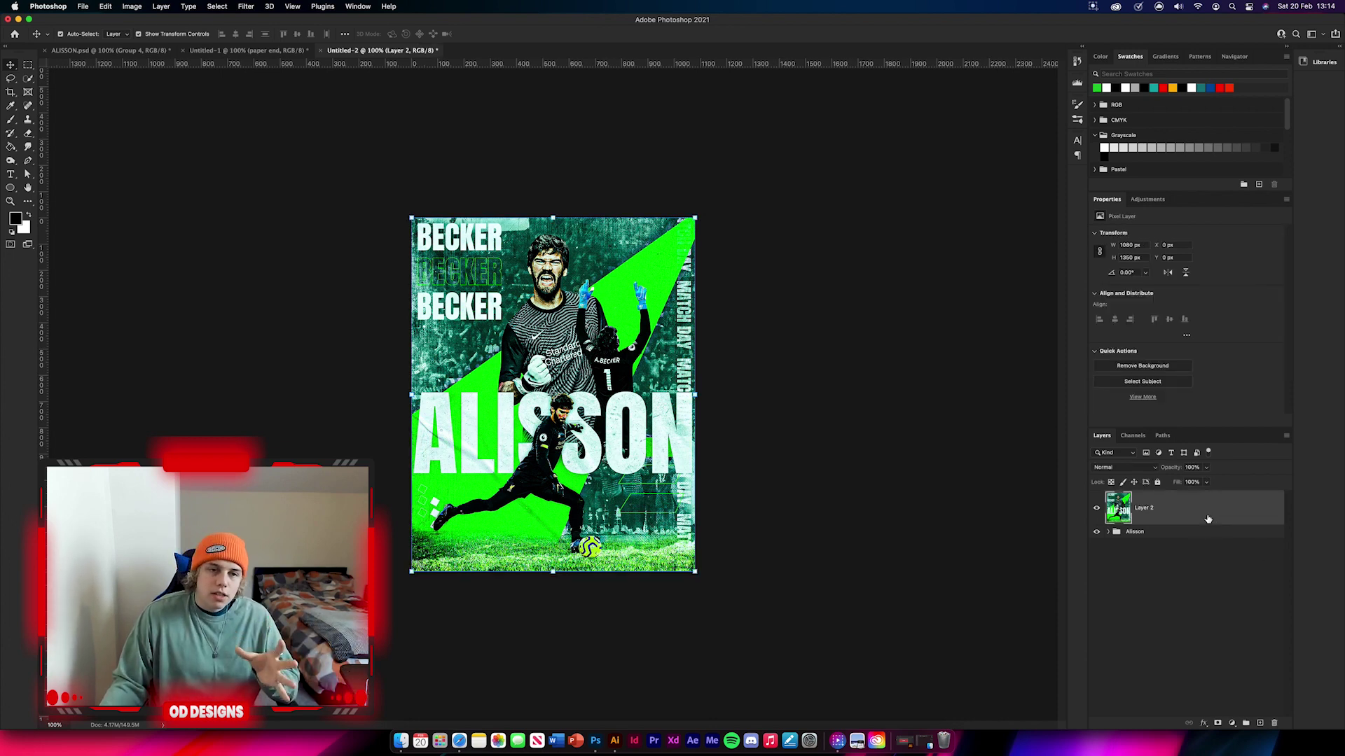
left_click(970, 510)
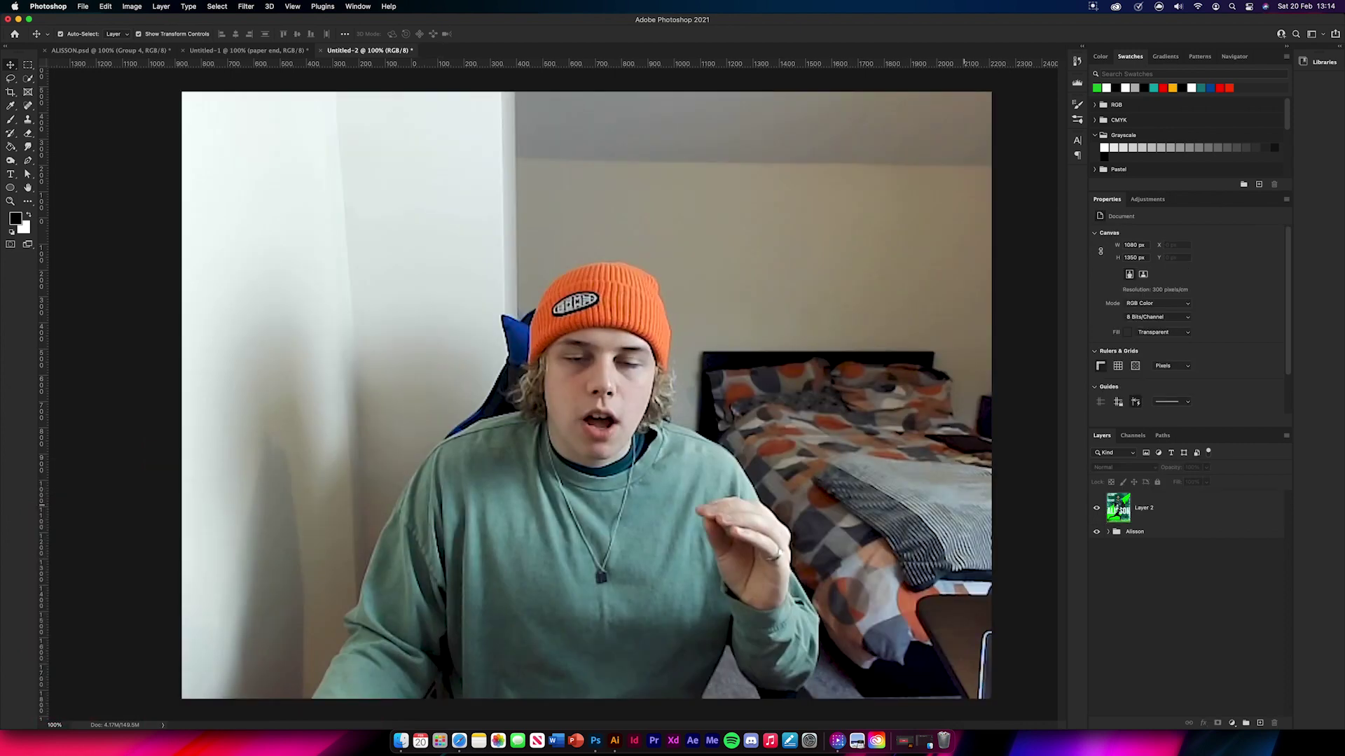